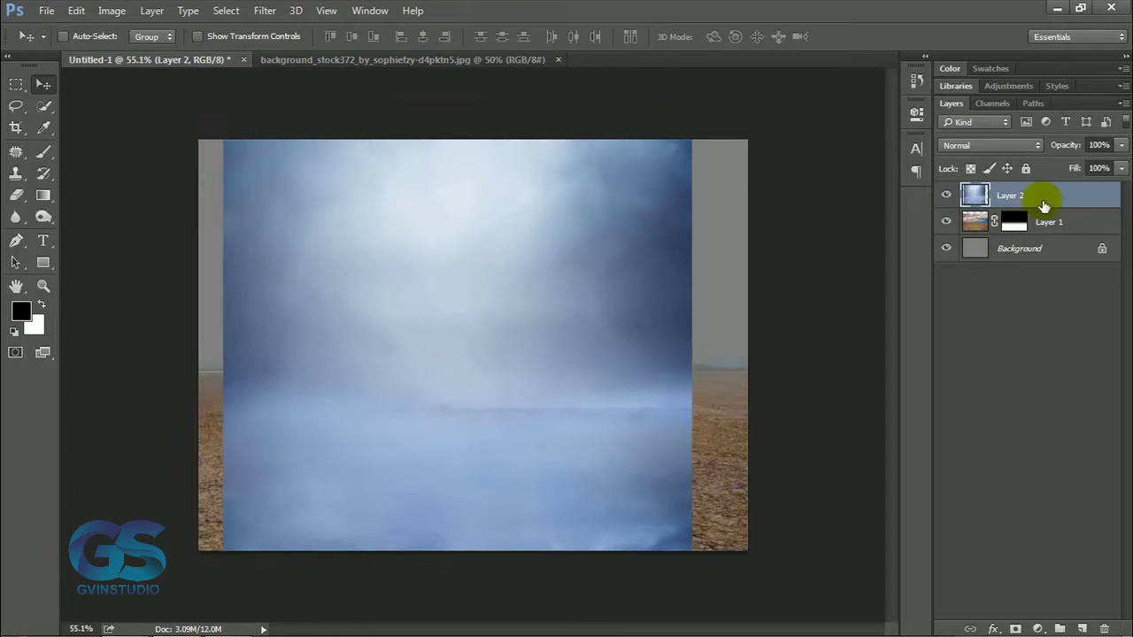
# Move the cloudy sky layer below the desert ground layer and stretch it to 142.97% width so it covers the canvas.
pyautogui.moveTo(1037, 203); pyautogui.dragTo(1037, 232)
pyautogui.moveTo(583, 299); pyautogui.dragTo(522, 339)
pyautogui.hotkey('ctrl', 't')
pyautogui.moveTo(636, 359); pyautogui.dragTo(838, 361)
pyautogui.moveTo(682, 328); pyautogui.dragTo(590, 309)
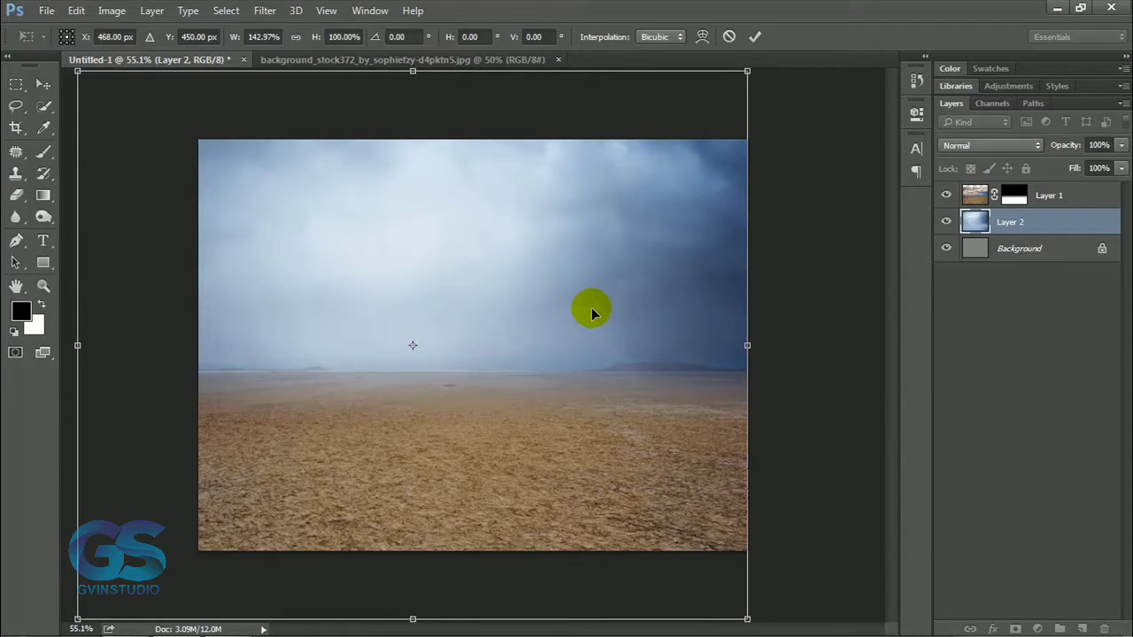
pyautogui.press('Return')
# Clip a Brightness/Contrast adjustment with brightness -78 and a Hue/Saturation adjustment with saturation -29 to the sky layer.
pyautogui.click(1036, 629)
pyautogui.click(979, 337)
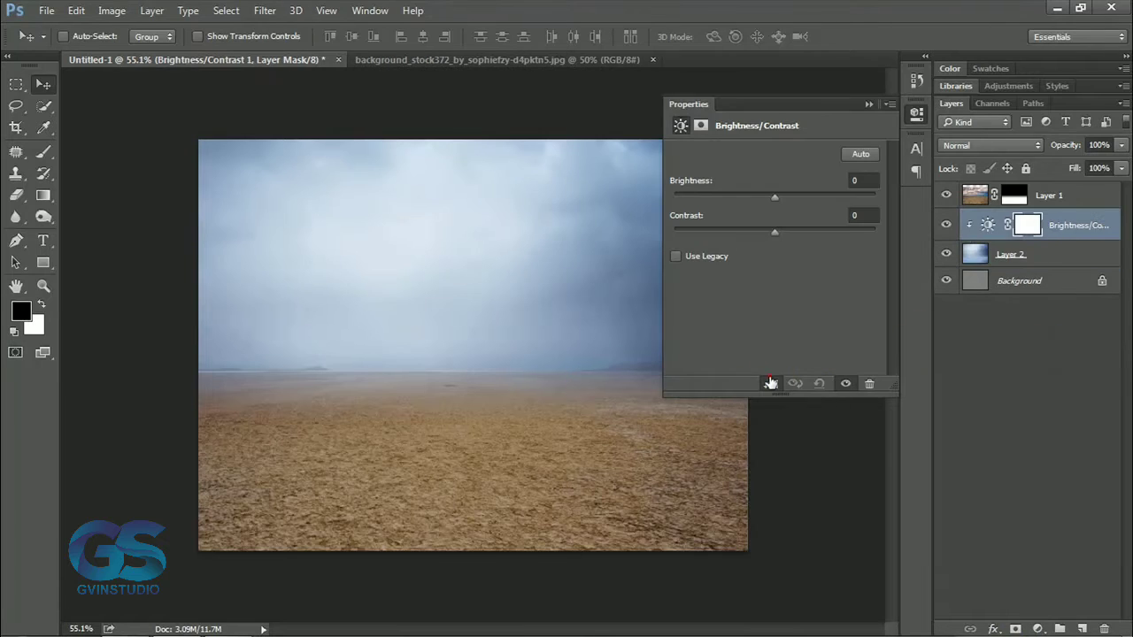
pyautogui.moveTo(774, 194); pyautogui.dragTo(722, 202)
pyautogui.click(1036, 628)
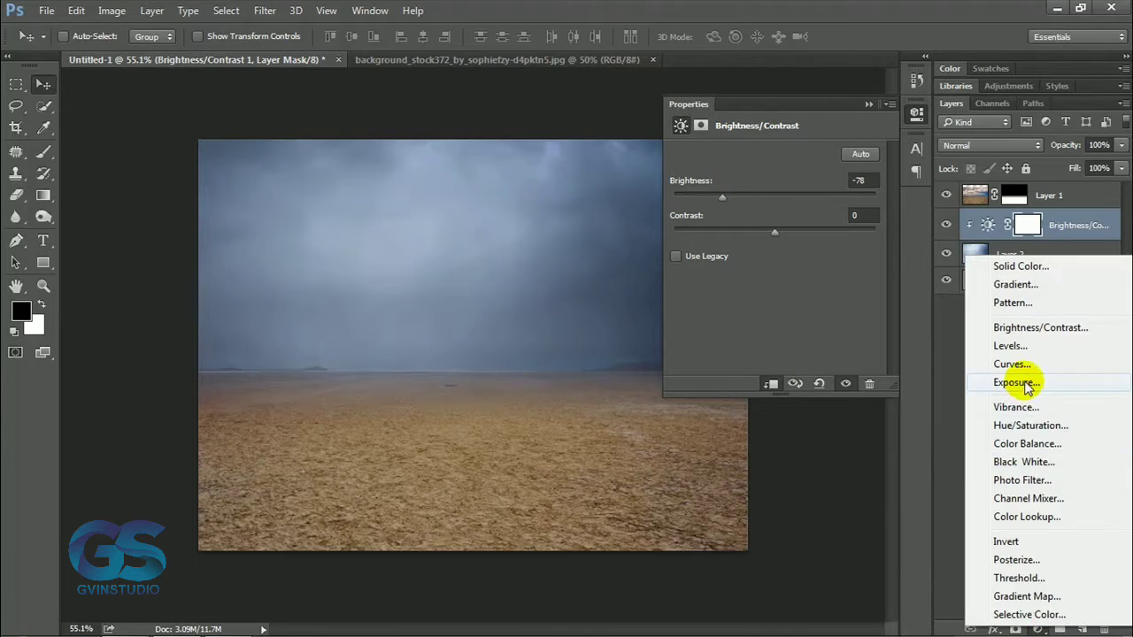
pyautogui.click(1018, 423)
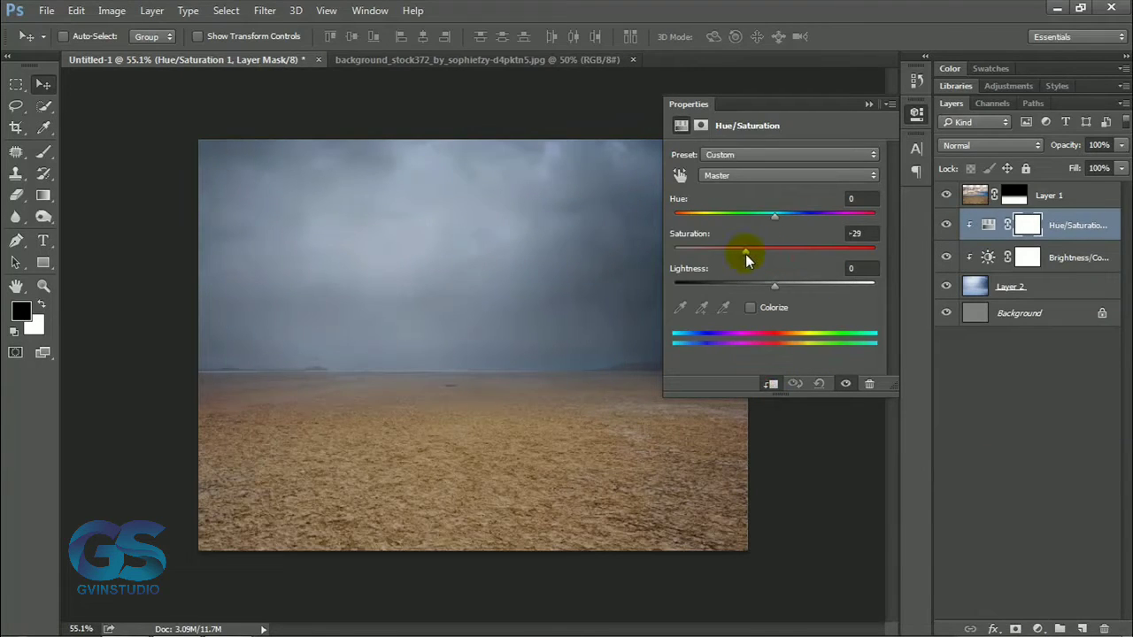
# Clip a Hue/Saturation adjustment to the desert ground layer with saturation -49.
pyautogui.click(1053, 195)
pyautogui.click(1036, 628)
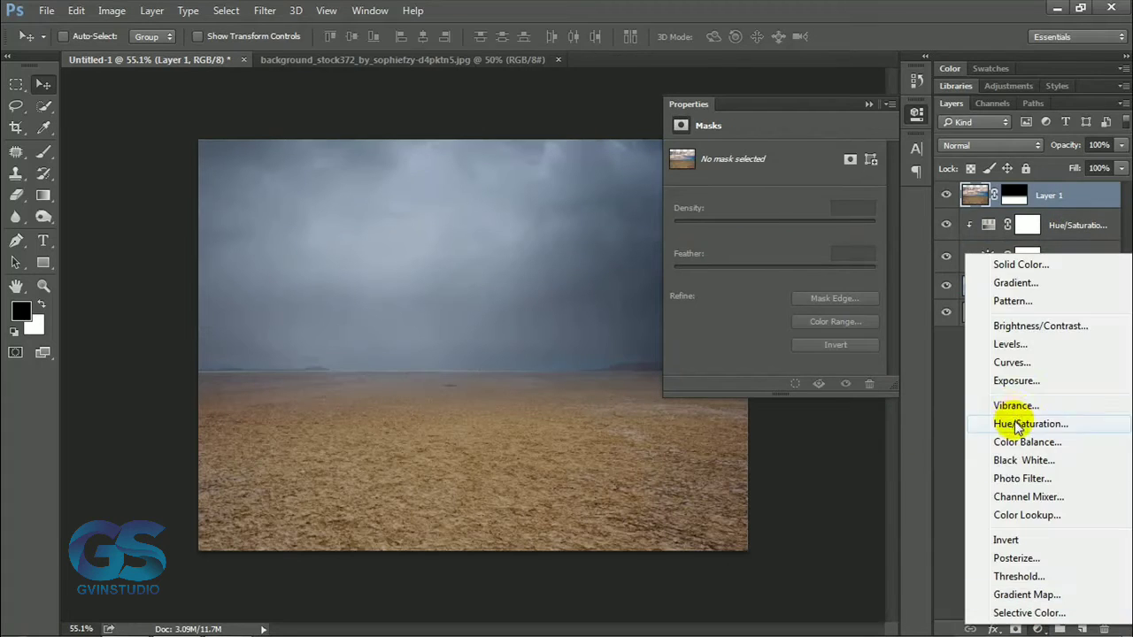
pyautogui.click(1017, 423)
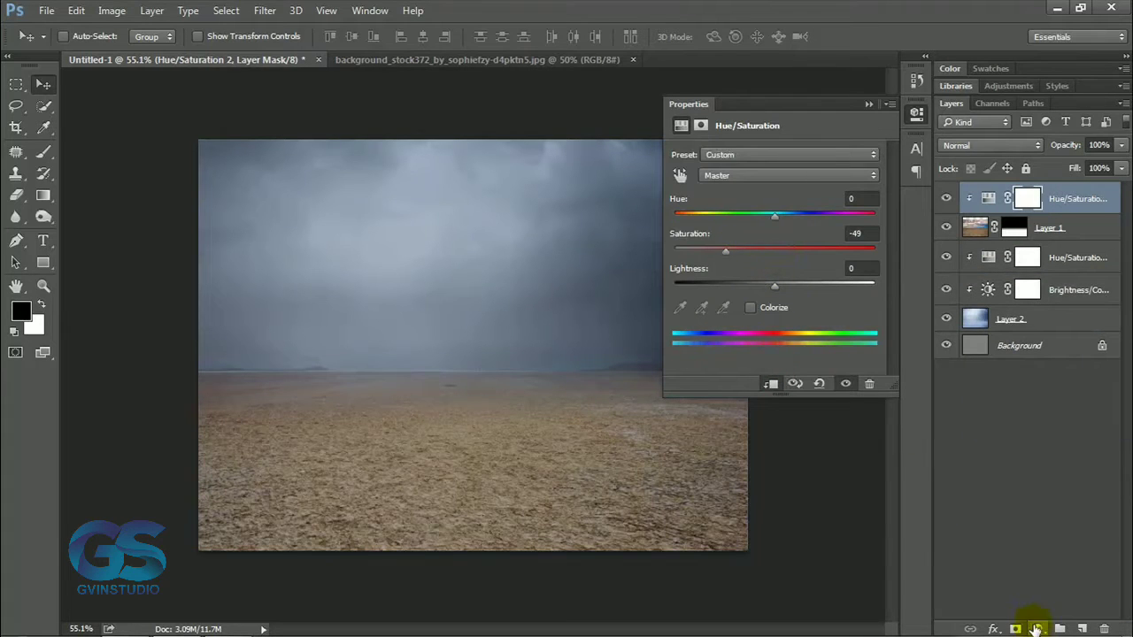
# Clip a Curves adjustment to the desert ground layer and lower the curve's highlight end to darken the ground.
pyautogui.click(1036, 629)
pyautogui.click(1014, 363)
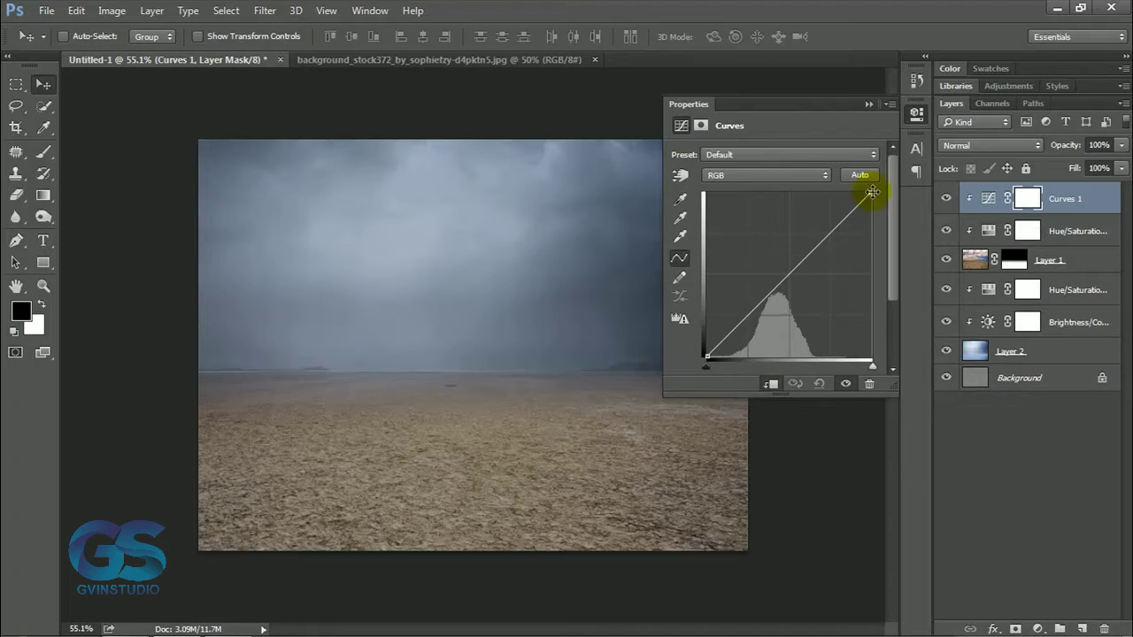
pyautogui.moveTo(867, 191); pyautogui.dragTo(868, 225)
pyautogui.click(868, 104)
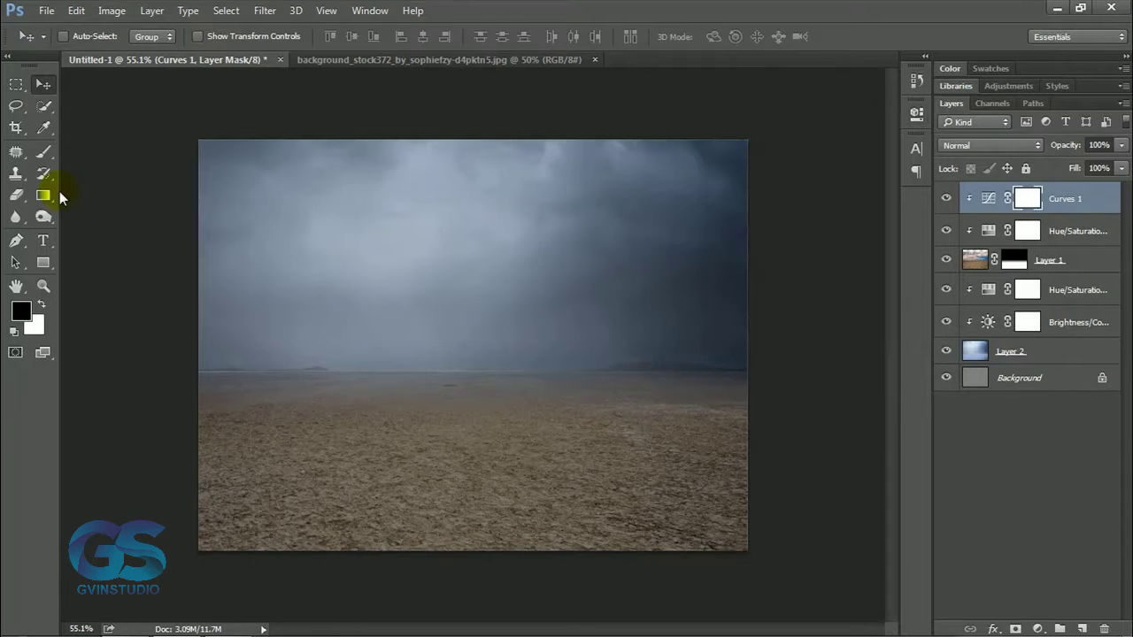
# Place a black-centred radial gradient in the Curves mask and enlarge the mask beyond the canvas on all sides.
pyautogui.click(43, 194)
pyautogui.moveTo(575, 325); pyautogui.dragTo(576, 325)
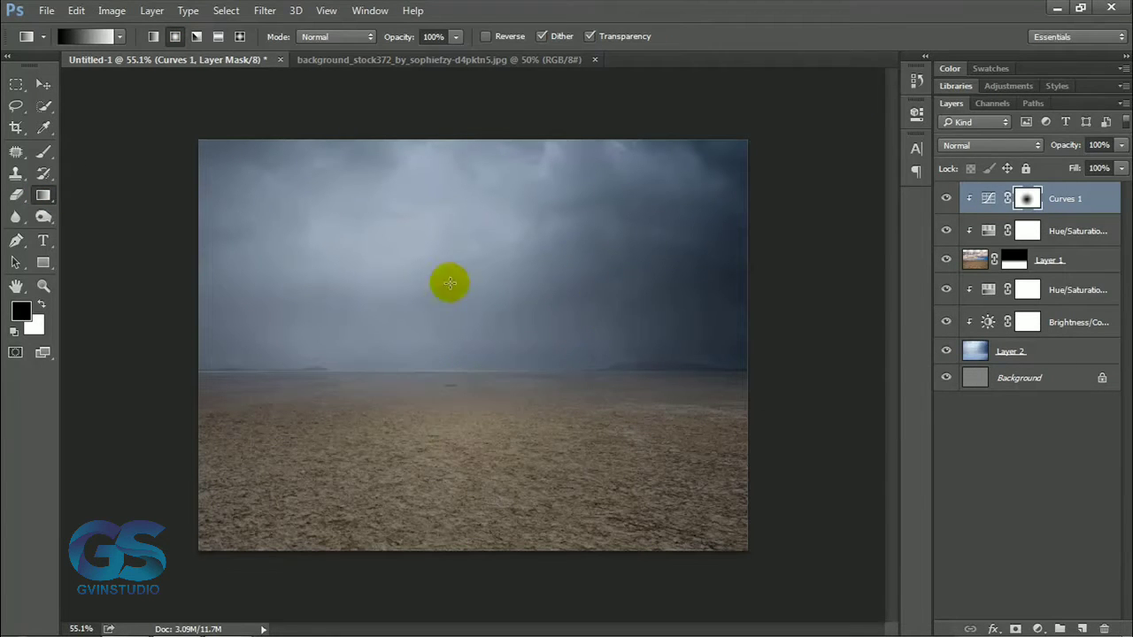
pyautogui.click(43, 84)
pyautogui.hotkey('ctrl', 't')
pyautogui.moveTo(746, 345); pyautogui.dragTo(842, 345)
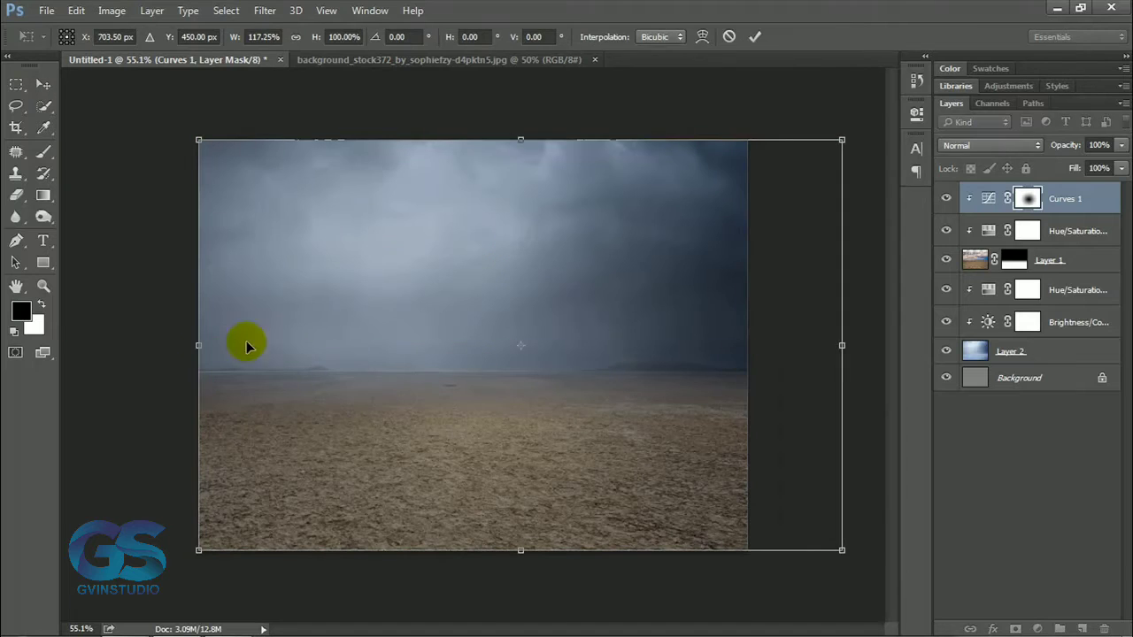
pyautogui.moveTo(197, 345); pyautogui.dragTo(68, 345)
pyautogui.scroll(-2, 498, 475)
pyautogui.moveTo(461, 472); pyautogui.dragTo(452, 556)
pyautogui.moveTo(461, 217); pyautogui.dragTo(462, 132)
pyautogui.moveTo(271, 331); pyautogui.dragTo(256, 310)
pyautogui.moveTo(687, 326); pyautogui.dragTo(767, 337)
pyautogui.moveTo(399, 346); pyautogui.dragTo(367, 333)
pyautogui.press('Return')
# Compare the image with the Curves adjustment hidden and shown, and review its curve.
pyautogui.scroll(-4, 483, 394)
pyautogui.scroll(8, 487, 395)
pyautogui.click(946, 198)
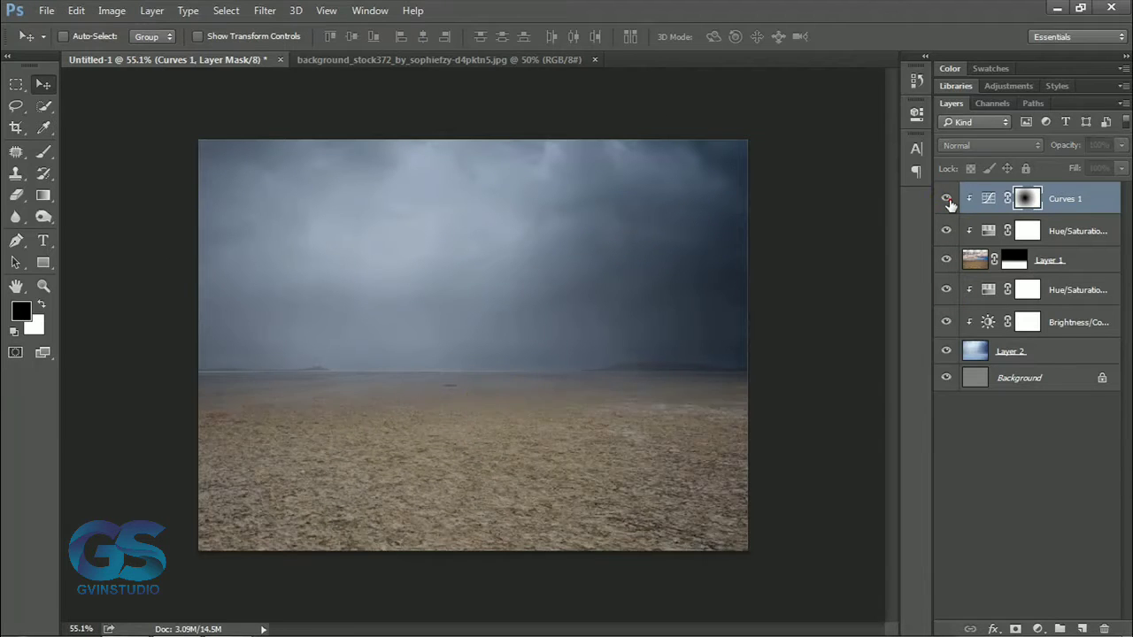
pyautogui.click(946, 199)
pyautogui.click(946, 198)
pyautogui.click(946, 199)
pyautogui.doubleClick(987, 198)
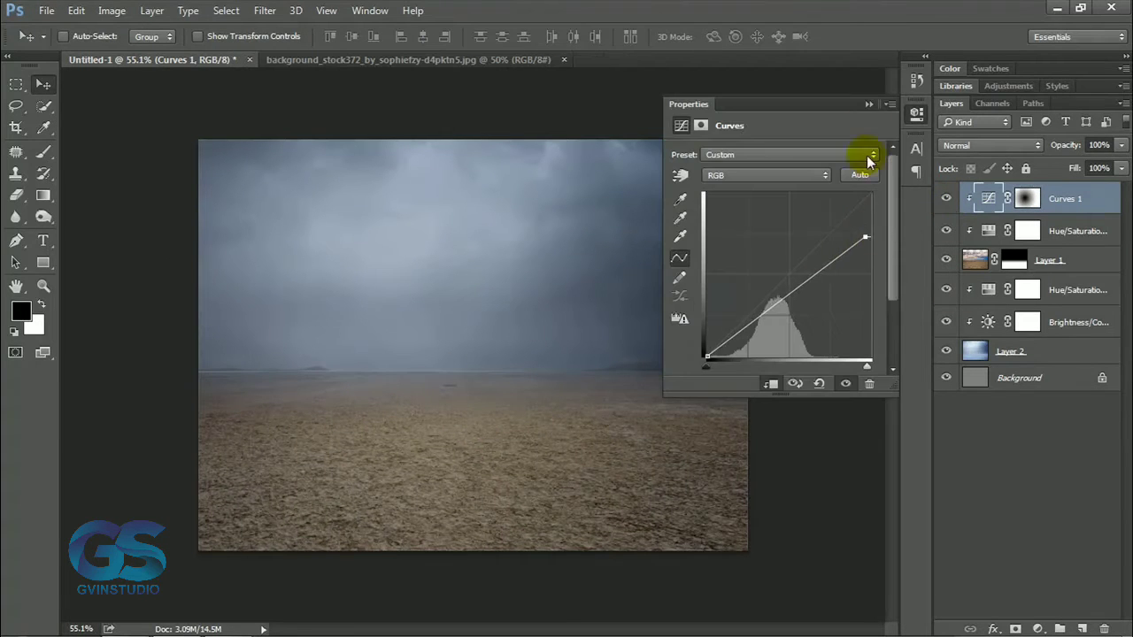
pyautogui.click(946, 198)
pyautogui.click(946, 198)
pyautogui.scroll(-2, 576, 433)
pyautogui.scroll(2, 576, 430)
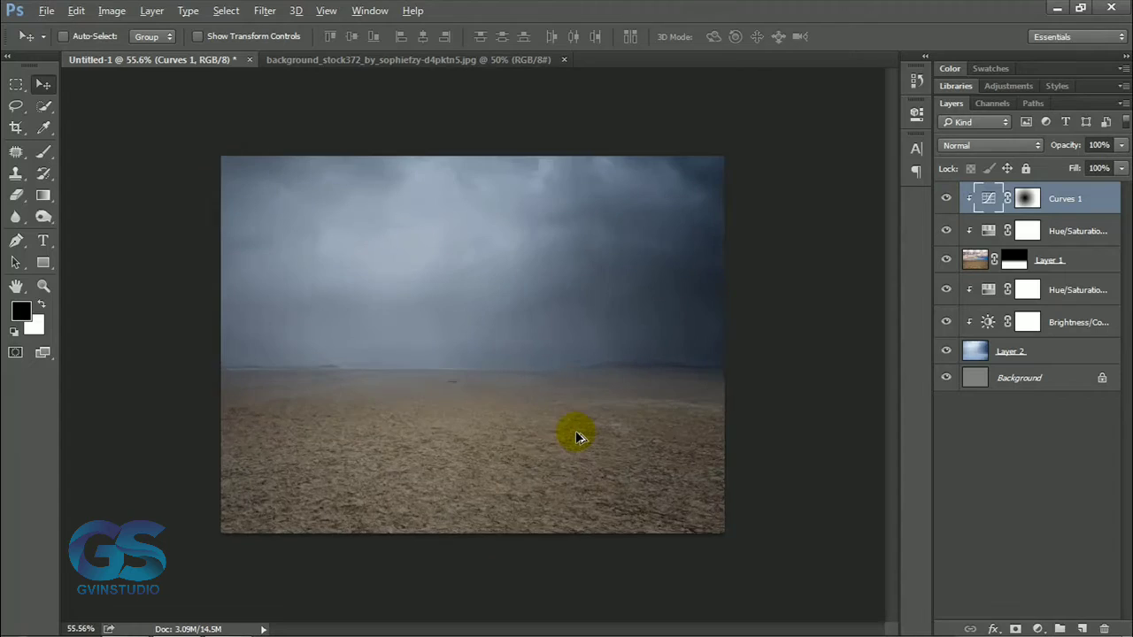
# Close the sky stock photo, open fog_72_by_jin_kstock.jpg and bring it into the composite as the uppermost layer.
pyautogui.click(563, 59)
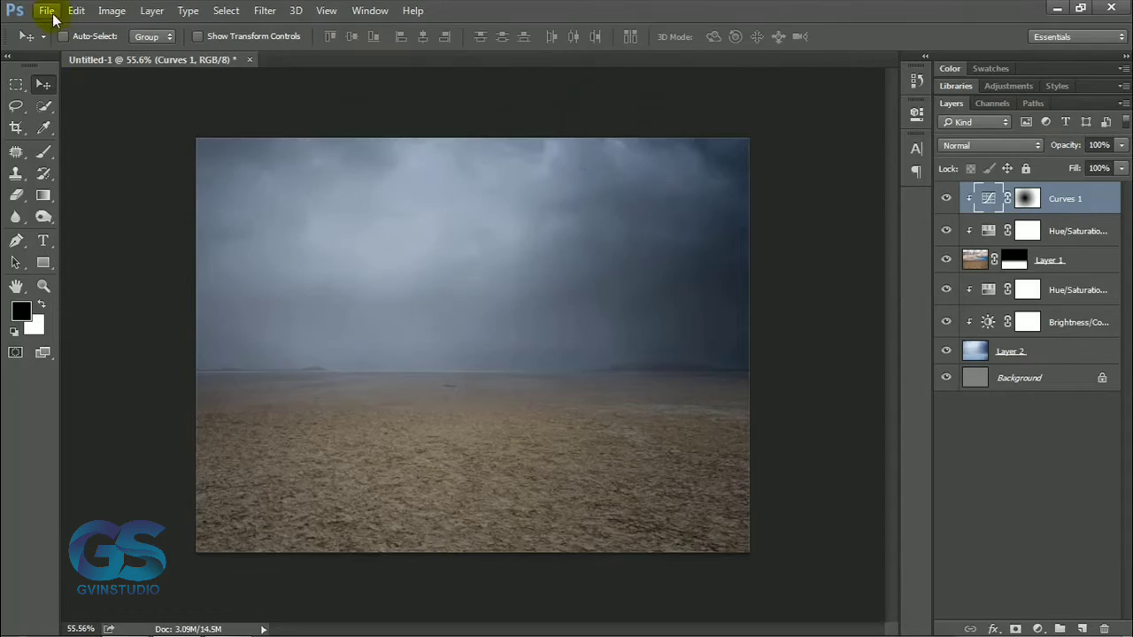
pyautogui.click(46, 11)
pyautogui.click(54, 32)
pyautogui.doubleClick(681, 346)
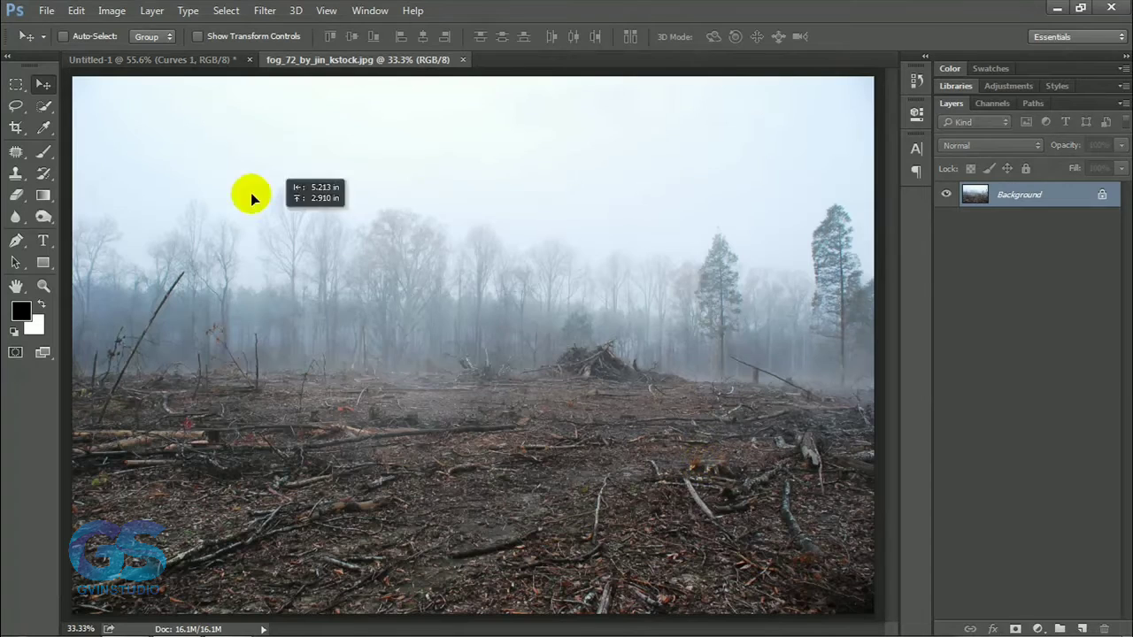
pyautogui.moveTo(252, 198); pyautogui.dragTo(531, 455)
# Scale the foggy forest layer down to the canvas width and align its tree line with the horizon.
pyautogui.hotkey('ctrl', 't')
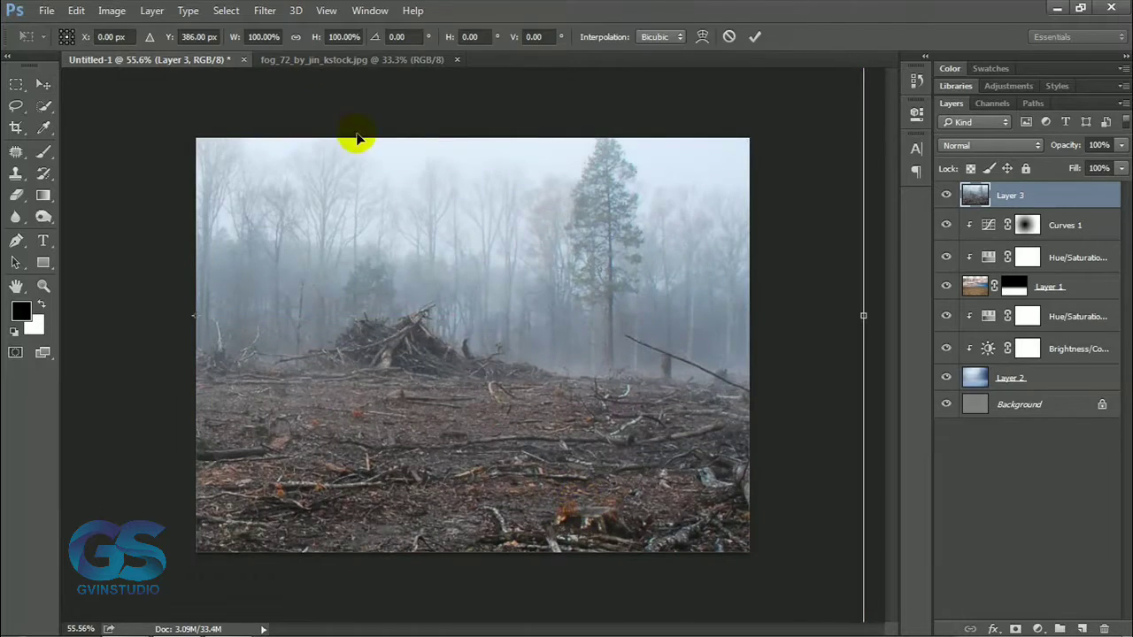
pyautogui.moveTo(238, 40); pyautogui.dragTo(190, 41)
pyautogui.moveTo(327, 206); pyautogui.dragTo(594, 248)
pyautogui.press('Return')
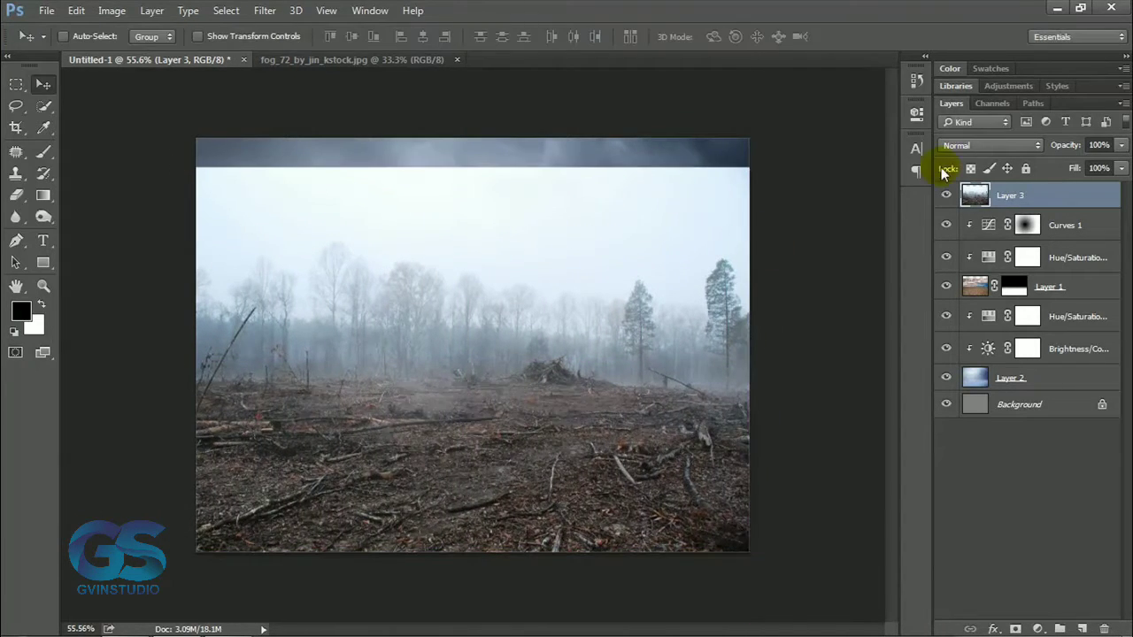
# Try the Multiply, Overlay and Soft Light blending modes on the foggy forest layer.
pyautogui.click(983, 145)
pyautogui.click(956, 199)
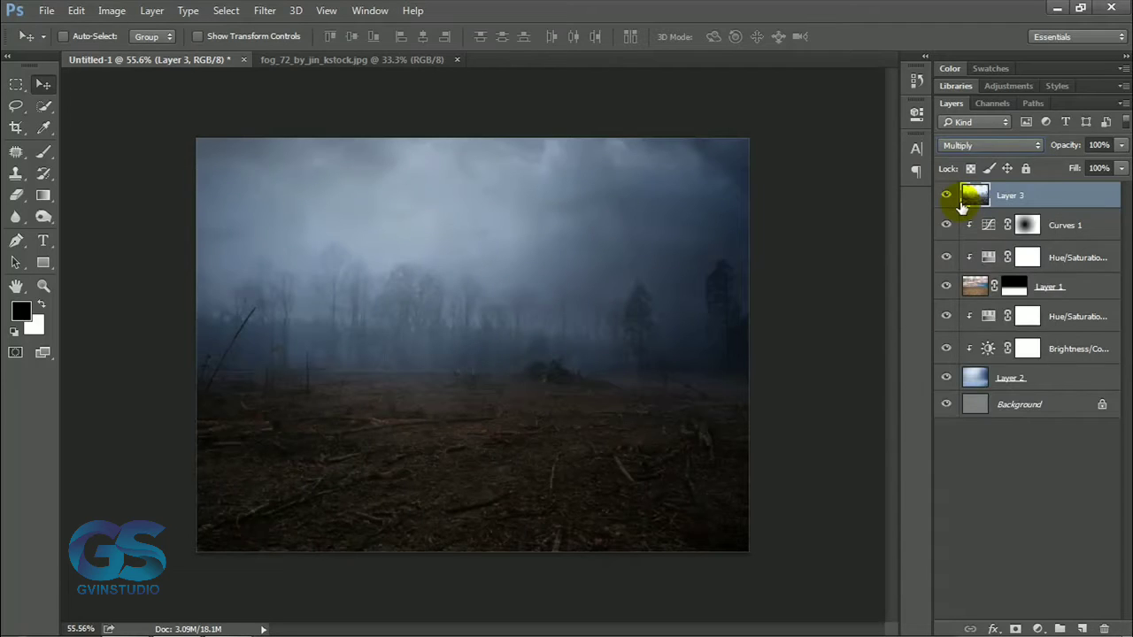
pyautogui.click(969, 157)
pyautogui.click(957, 260)
pyautogui.click(969, 157)
pyautogui.click(955, 304)
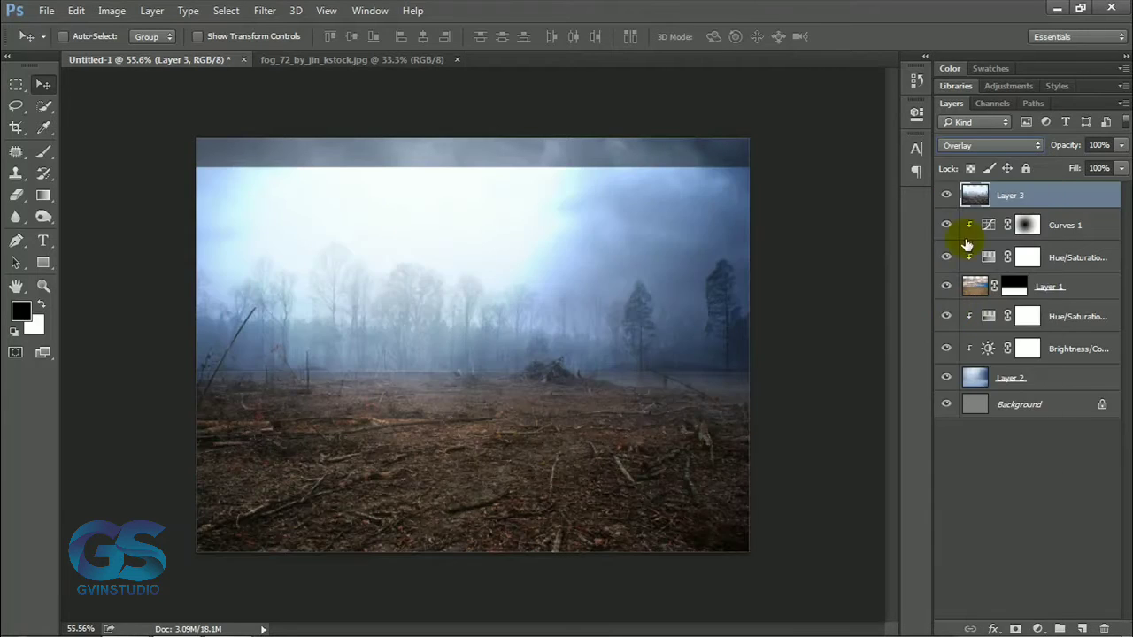
pyautogui.click(969, 147)
pyautogui.click(958, 314)
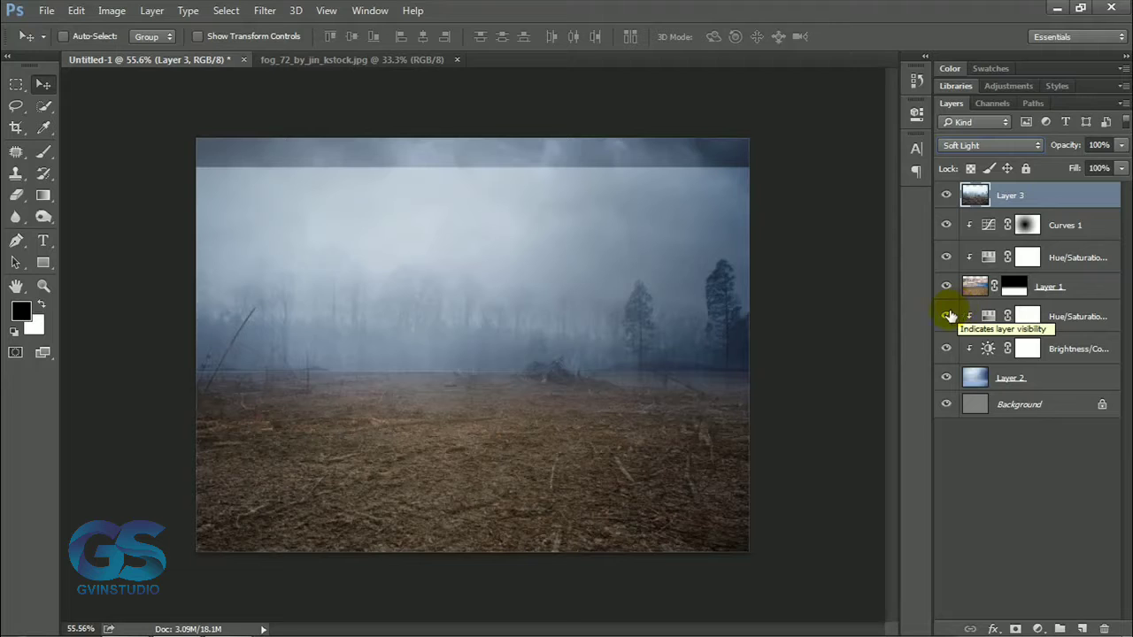
# Set the forest layer to Multiply and mask out its littered ground with a soft black brush at 69% opacity.
pyautogui.click(995, 156)
pyautogui.click(962, 200)
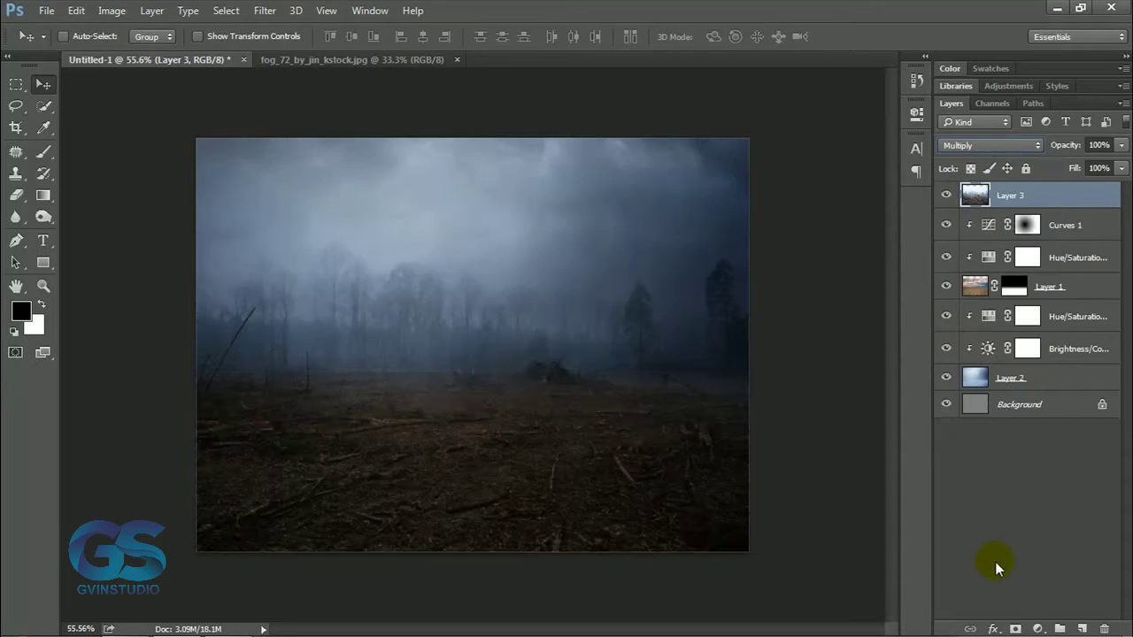
pyautogui.click(1014, 628)
pyautogui.press('b')
pyautogui.moveTo(229, 487)
pyautogui.mouseDown()
pyautogui.moveTo(328, 537)
pyautogui.moveTo(699, 531)
pyautogui.mouseUp()
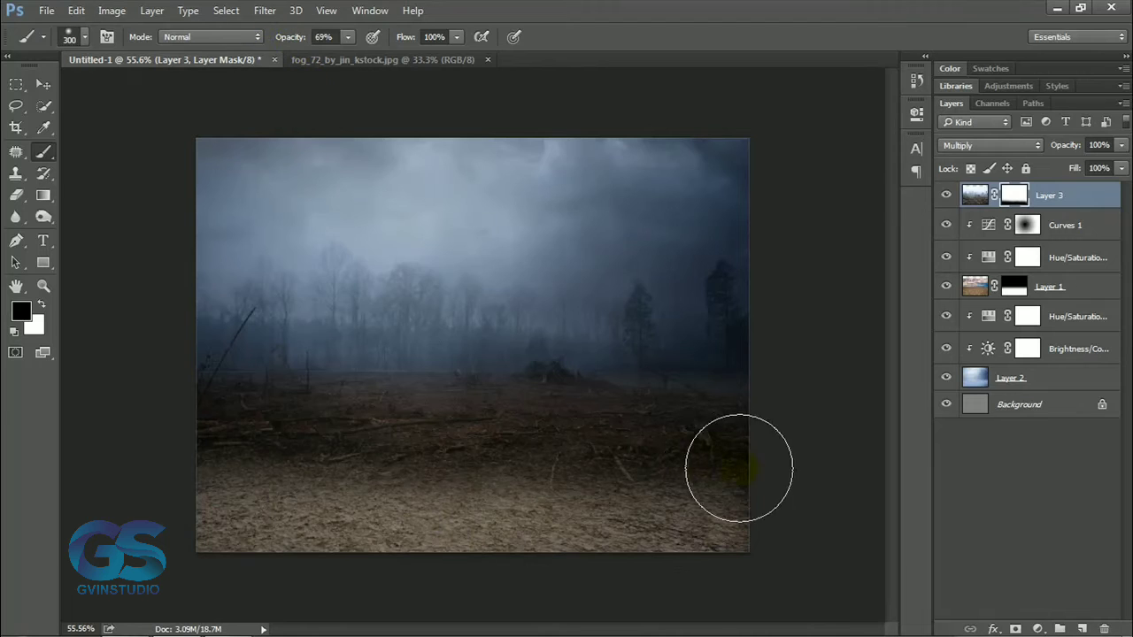
pyautogui.moveTo(739, 468)
pyautogui.mouseDown()
pyautogui.moveTo(202, 431)
pyautogui.moveTo(684, 447)
pyautogui.mouseUp()
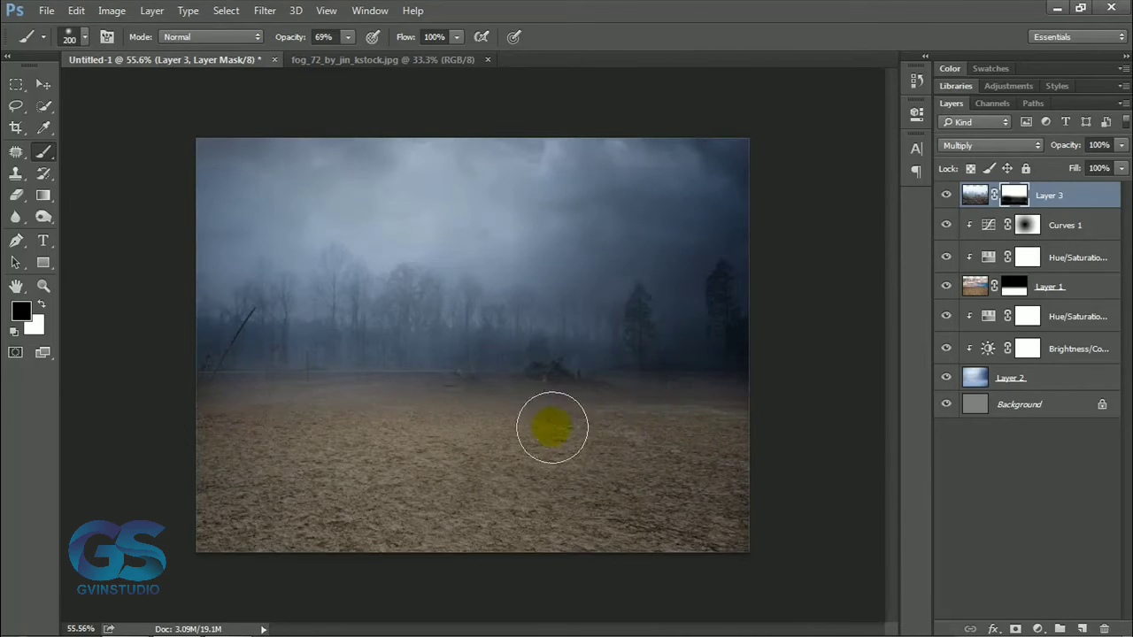
pyautogui.press('[')
pyautogui.moveTo(552, 428)
pyautogui.mouseDown()
pyautogui.moveTo(740, 412)
pyautogui.moveTo(334, 427)
pyautogui.moveTo(233, 418)
pyautogui.mouseUp()
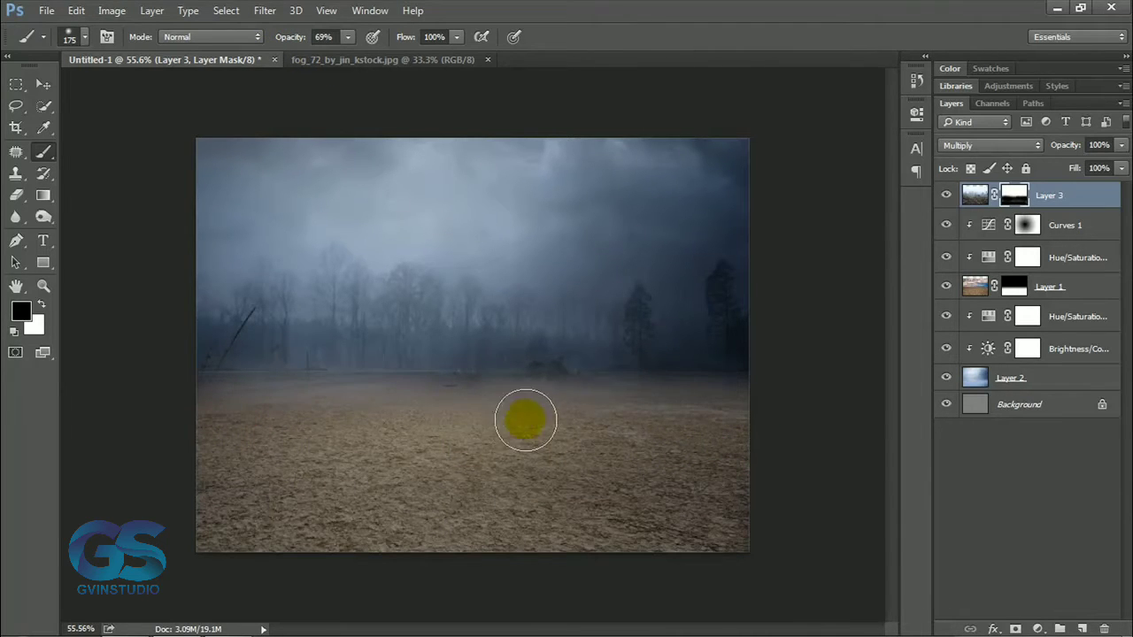
pyautogui.moveTo(526, 420); pyautogui.dragTo(591, 442)
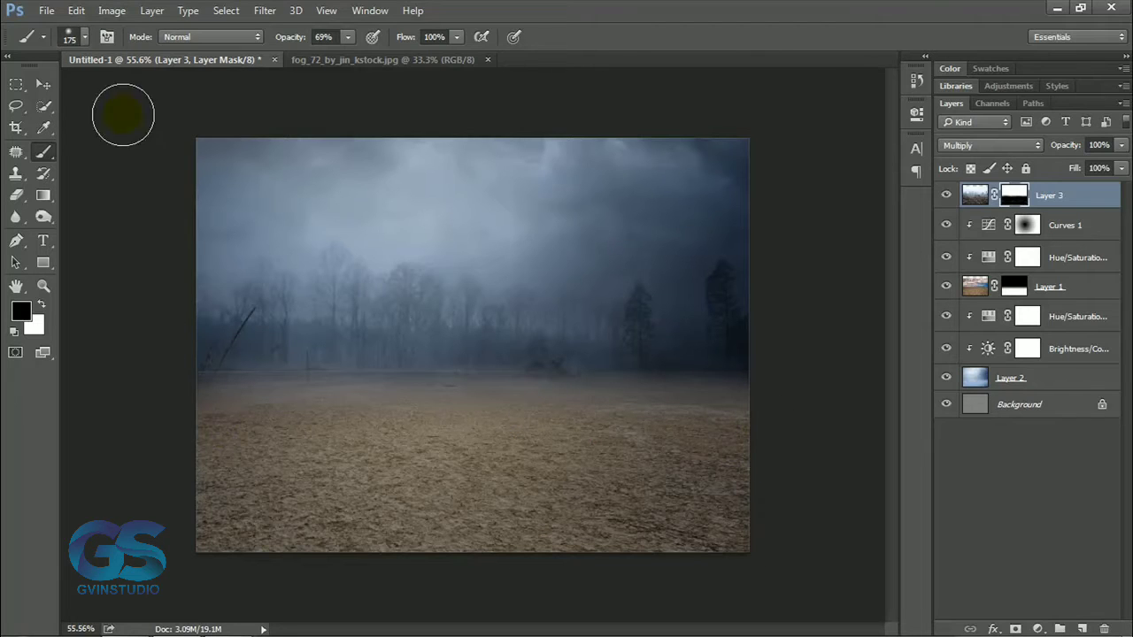
# Shift the forest layer slightly over the horizon.
pyautogui.click(43, 85)
pyautogui.click(975, 195)
pyautogui.moveTo(651, 314); pyautogui.dragTo(653, 310)
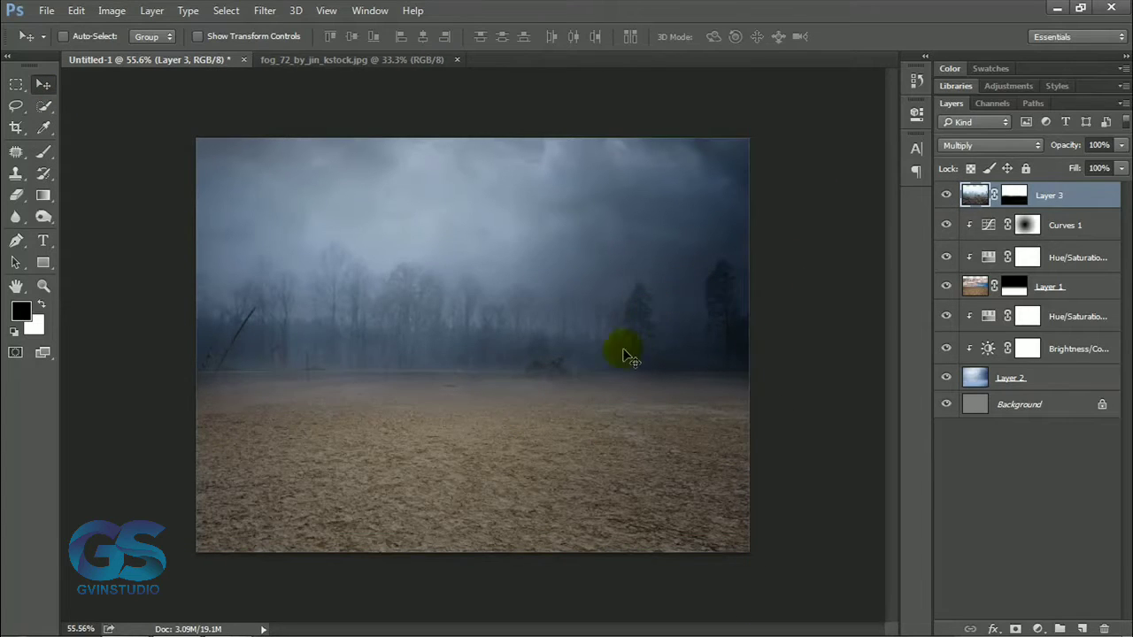
pyautogui.scroll(-5, 624, 356)
pyautogui.scroll(6, 493, 357)
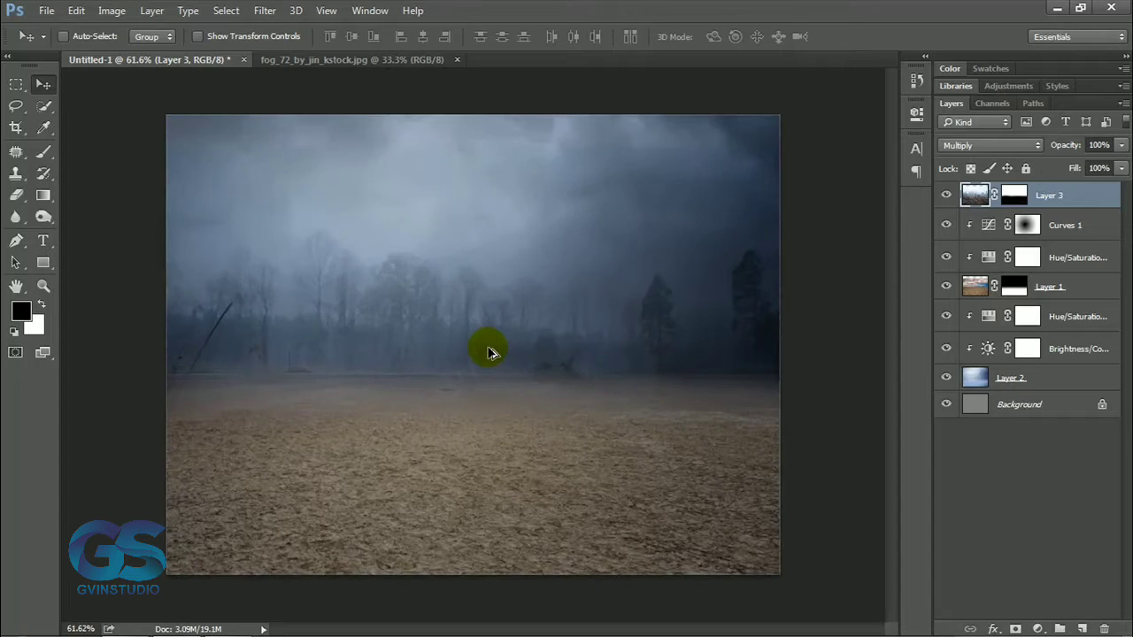
pyautogui.scroll(1, 492, 354)
# Clip a Hue/Saturation adjustment to the forest layer and desaturate the desert ground's own Hue/Saturation adjustment further.
pyautogui.click(1037, 628)
pyautogui.click(1018, 425)
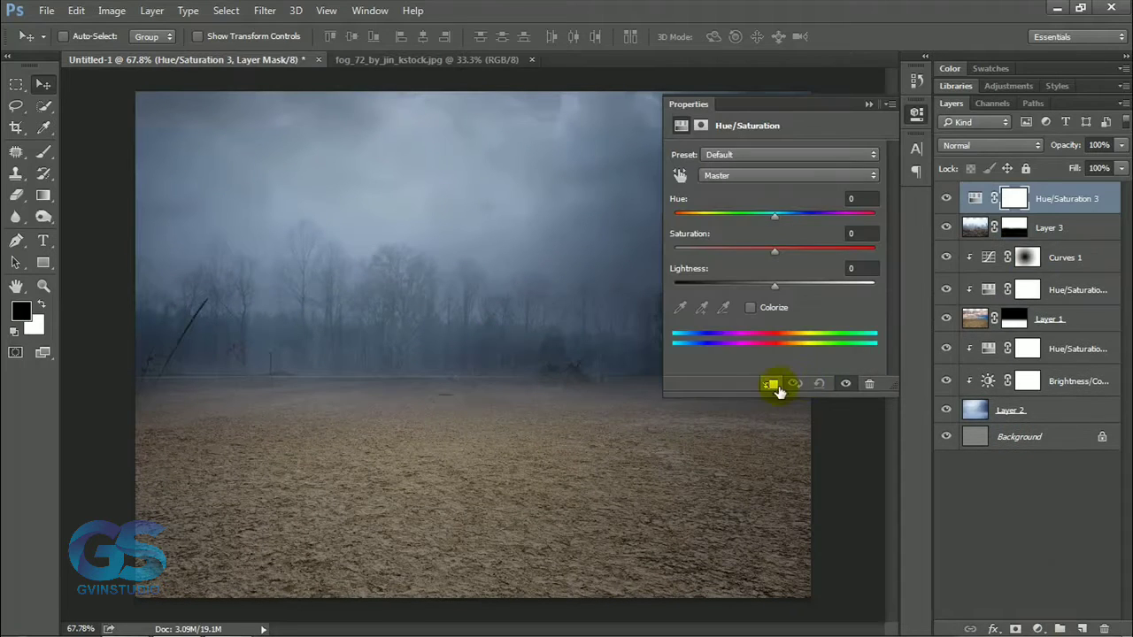
pyautogui.click(983, 290)
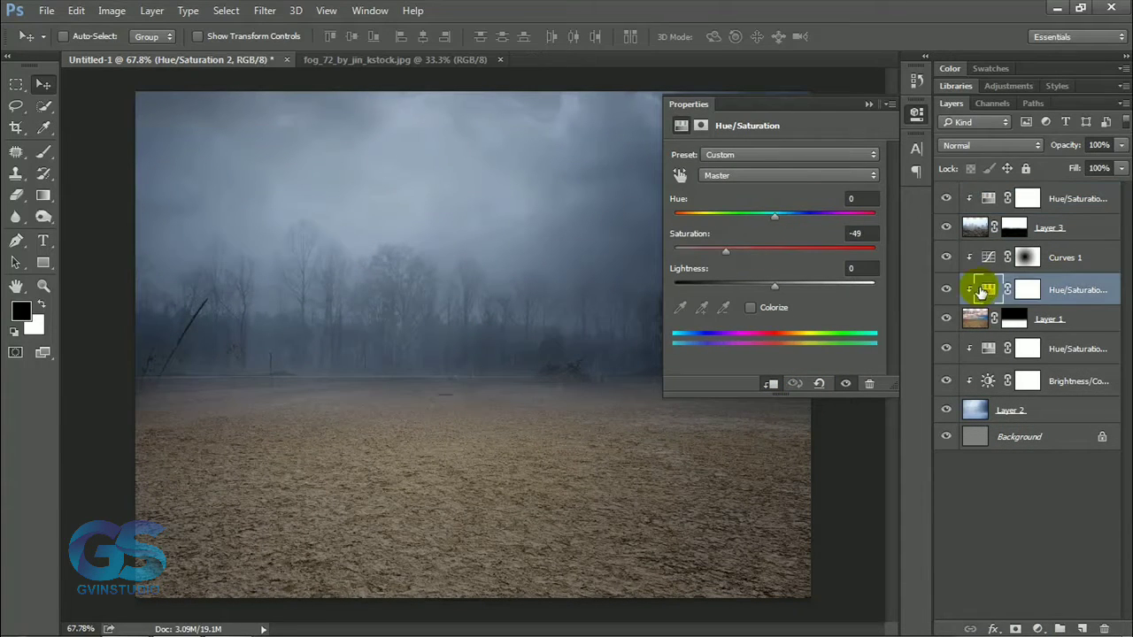
# Add a clipped Brightness/Contrast adjustment above the ground's Curves, raise its brightness and invert its mask to black.
pyautogui.click(1004, 257)
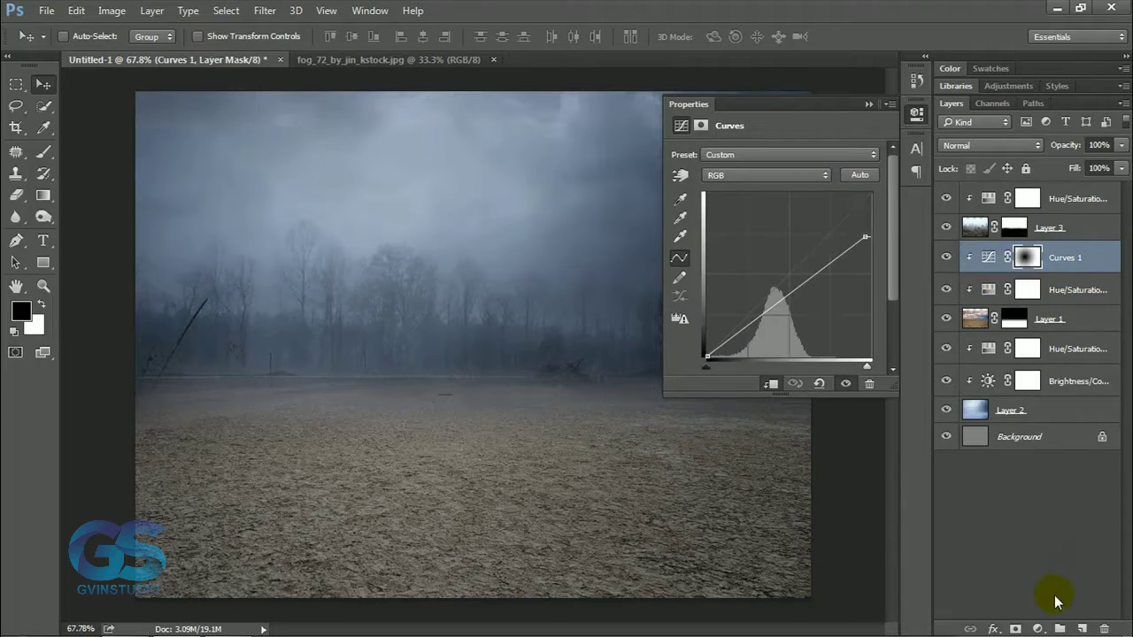
pyautogui.click(1038, 628)
pyautogui.click(991, 256)
pyautogui.moveTo(754, 198); pyautogui.dragTo(790, 202)
pyautogui.click(869, 104)
pyautogui.click(1029, 258)
pyautogui.hotkey('ctrl', 'i')
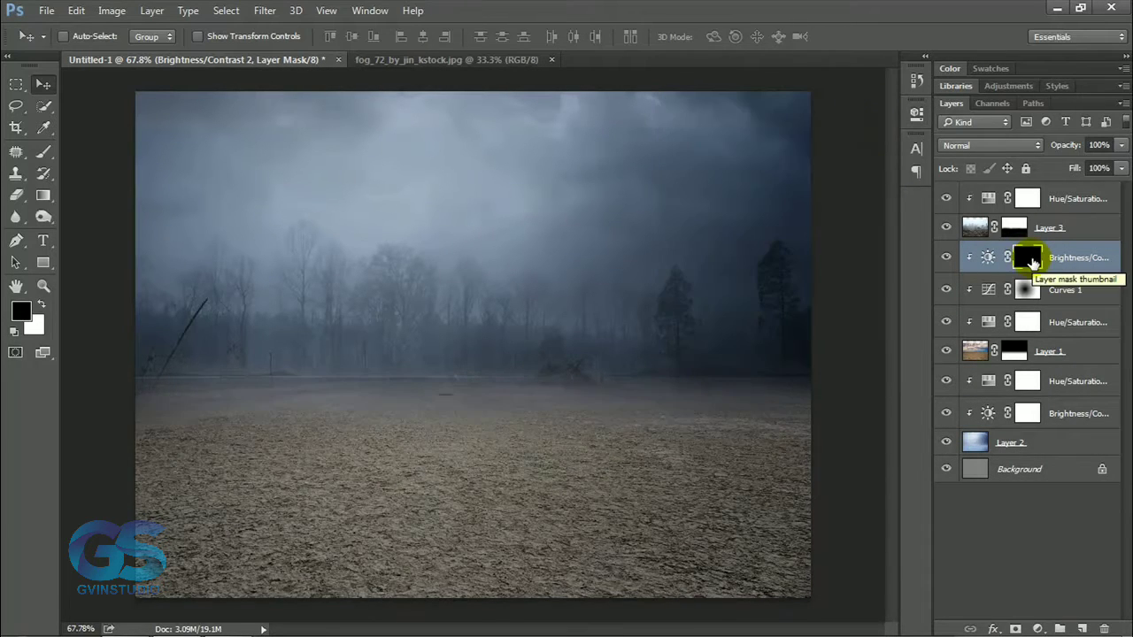
# Paint white in the Brightness/Contrast mask over the central ground with a 250 px brush at 69% opacity.
pyautogui.click(43, 151)
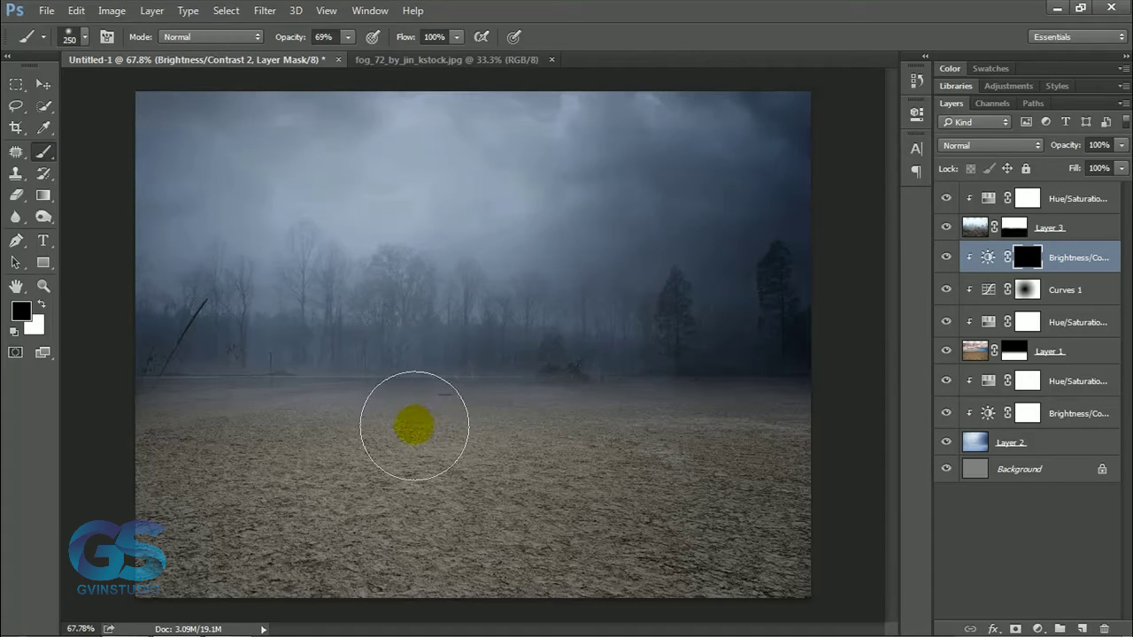
pyautogui.moveTo(462, 429)
pyautogui.mouseDown()
pyautogui.moveTo(366, 493)
pyautogui.moveTo(413, 422)
pyautogui.moveTo(480, 511)
pyautogui.moveTo(387, 525)
pyautogui.moveTo(271, 420)
pyautogui.moveTo(136, 540)
pyautogui.mouseUp()
pyautogui.moveTo(467, 458); pyautogui.dragTo(471, 472)
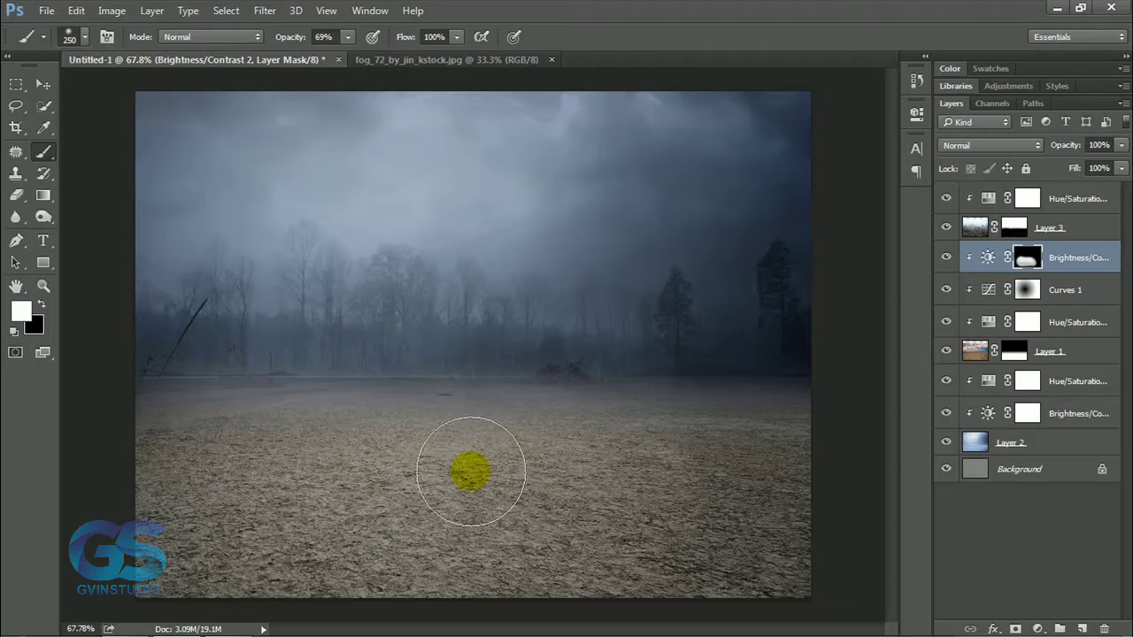
pyautogui.click(43, 84)
pyautogui.scroll(-11, 435, 385)
pyautogui.scroll(11, 465, 386)
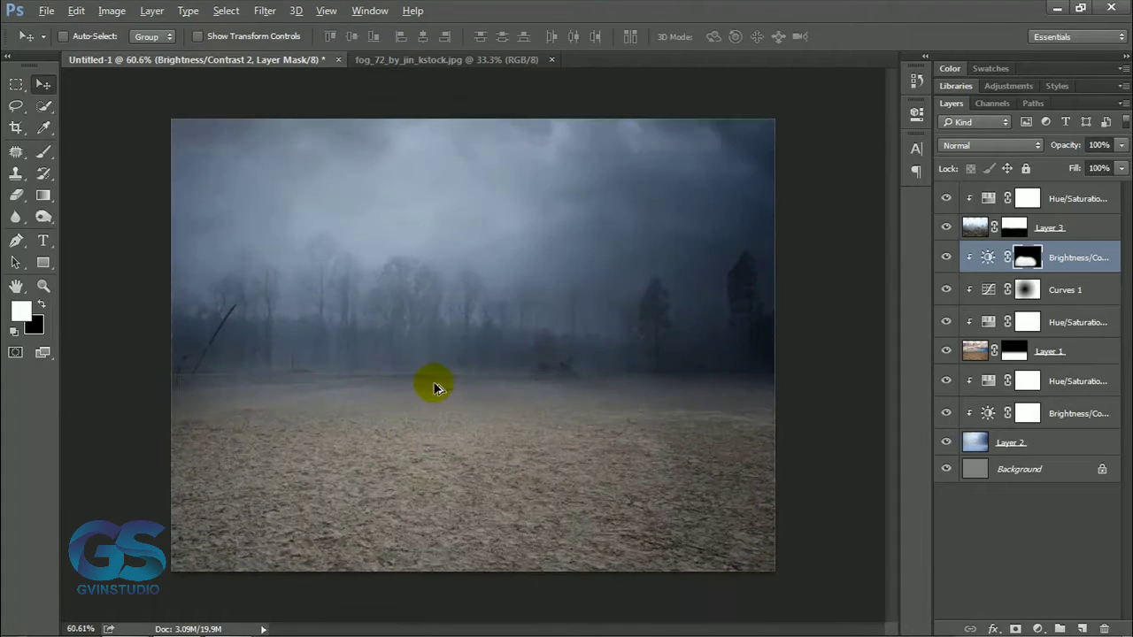
# Select the topmost Hue/Saturation layer, then close the fog image and open the log_cabin_i_by_two_ladies_stocks image.
pyautogui.click(1078, 200)
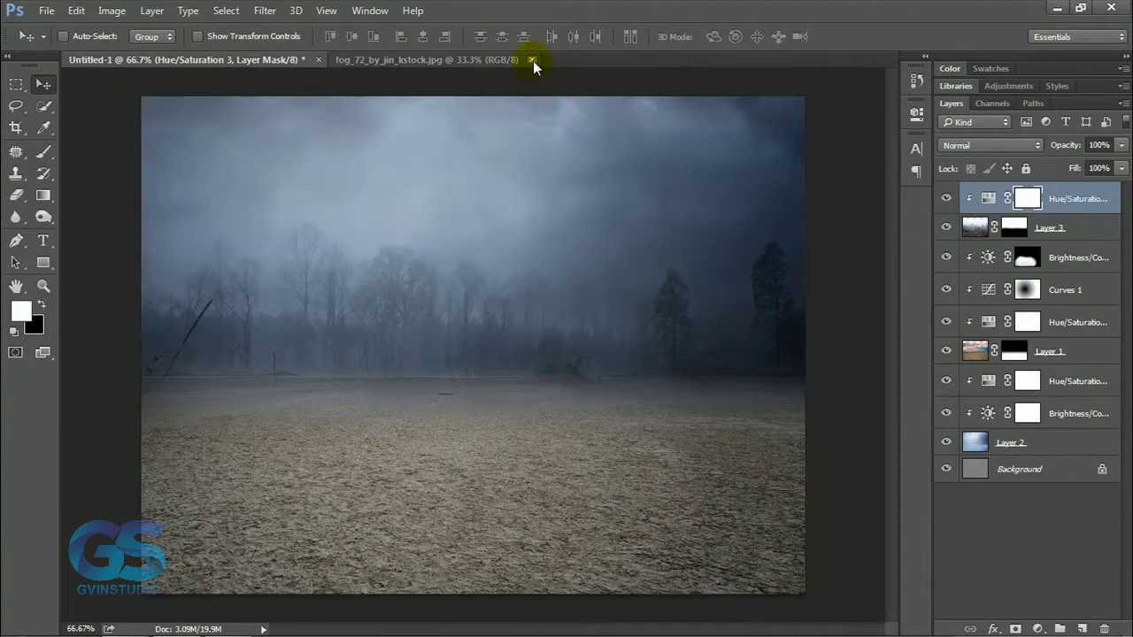
pyautogui.click(50, 16)
pyautogui.click(78, 44)
pyautogui.moveTo(846, 247); pyautogui.dragTo(847, 278)
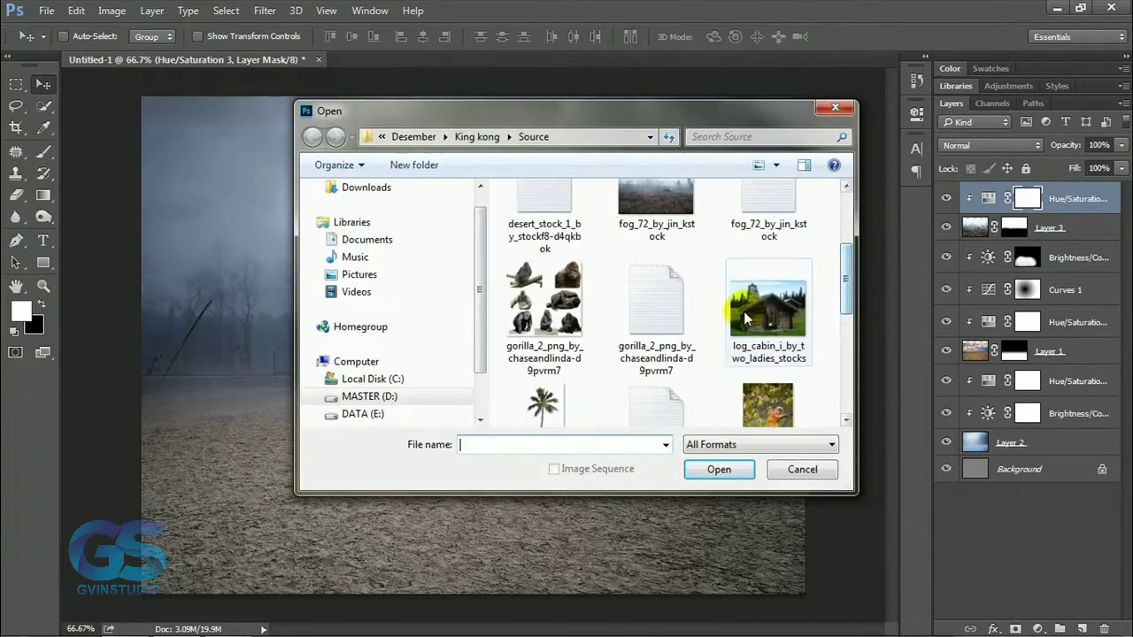
pyautogui.click(750, 313)
pyautogui.click(725, 470)
# Select the whole front log cabin with Quick Selection and subtract the sky inside the chimney opening with the Lasso.
pyautogui.click(44, 105)
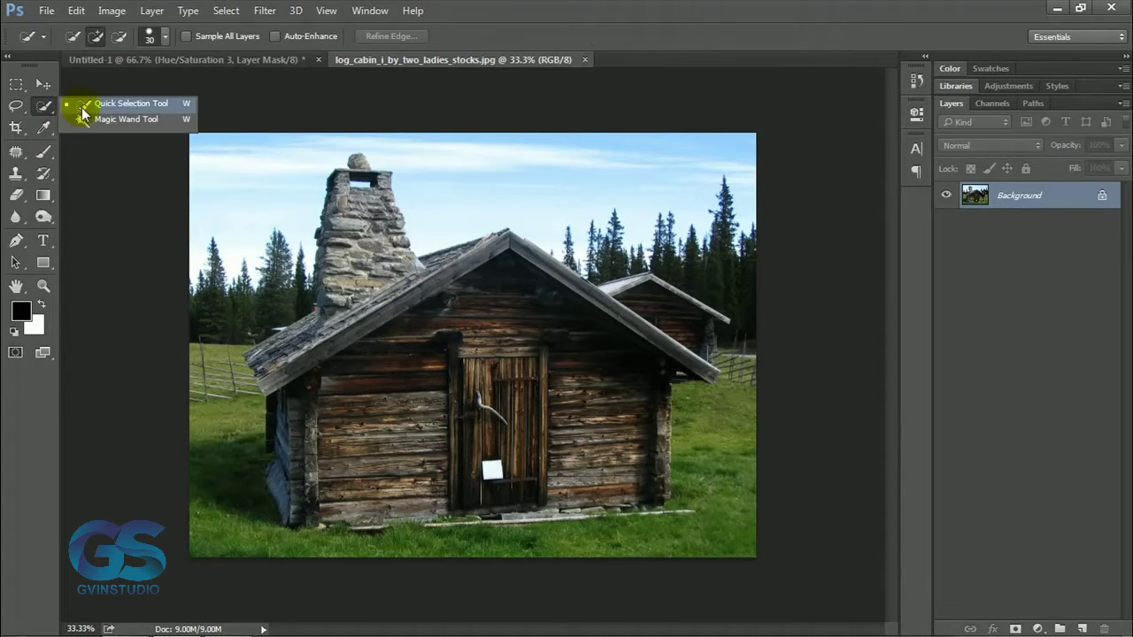
pyautogui.click(115, 104)
pyautogui.moveTo(347, 179)
pyautogui.mouseDown()
pyautogui.moveTo(339, 286)
pyautogui.moveTo(307, 345)
pyautogui.moveTo(263, 364)
pyautogui.mouseUp()
pyautogui.moveTo(301, 398)
pyautogui.mouseDown()
pyautogui.moveTo(280, 444)
pyautogui.moveTo(293, 508)
pyautogui.mouseUp()
pyautogui.moveTo(385, 246)
pyautogui.mouseDown()
pyautogui.moveTo(351, 178)
pyautogui.moveTo(397, 252)
pyautogui.moveTo(403, 200)
pyautogui.moveTo(359, 162)
pyautogui.mouseUp()
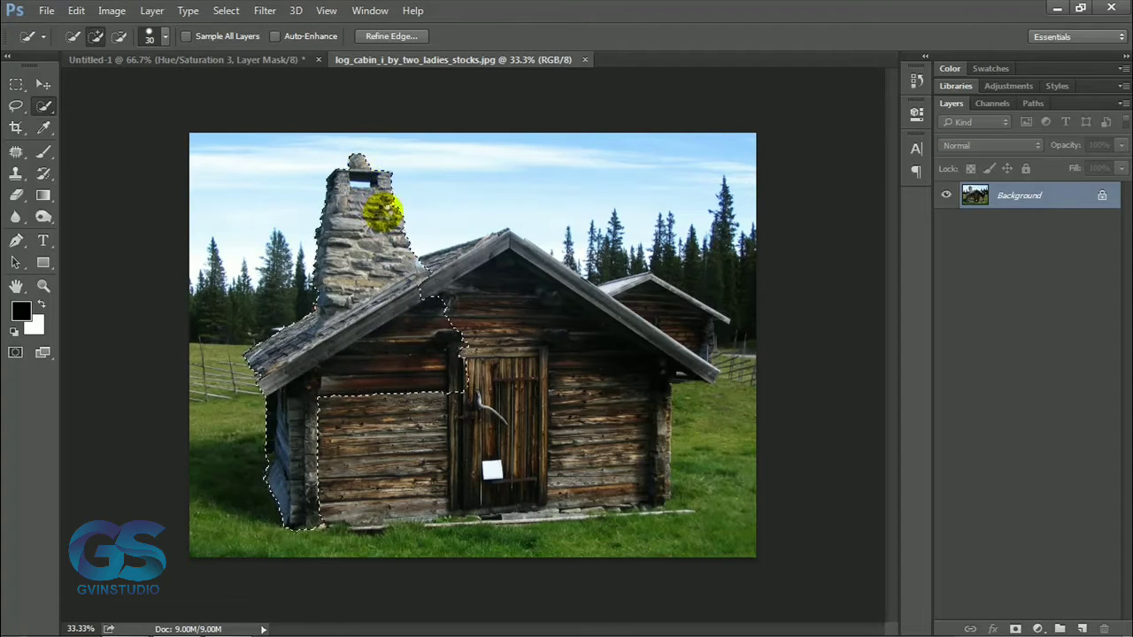
pyautogui.moveTo(516, 258)
pyautogui.mouseDown()
pyautogui.moveTo(596, 469)
pyautogui.moveTo(498, 365)
pyautogui.moveTo(505, 503)
pyautogui.moveTo(410, 408)
pyautogui.moveTo(394, 521)
pyautogui.mouseUp()
pyautogui.hotkey('ctrl', 'z')
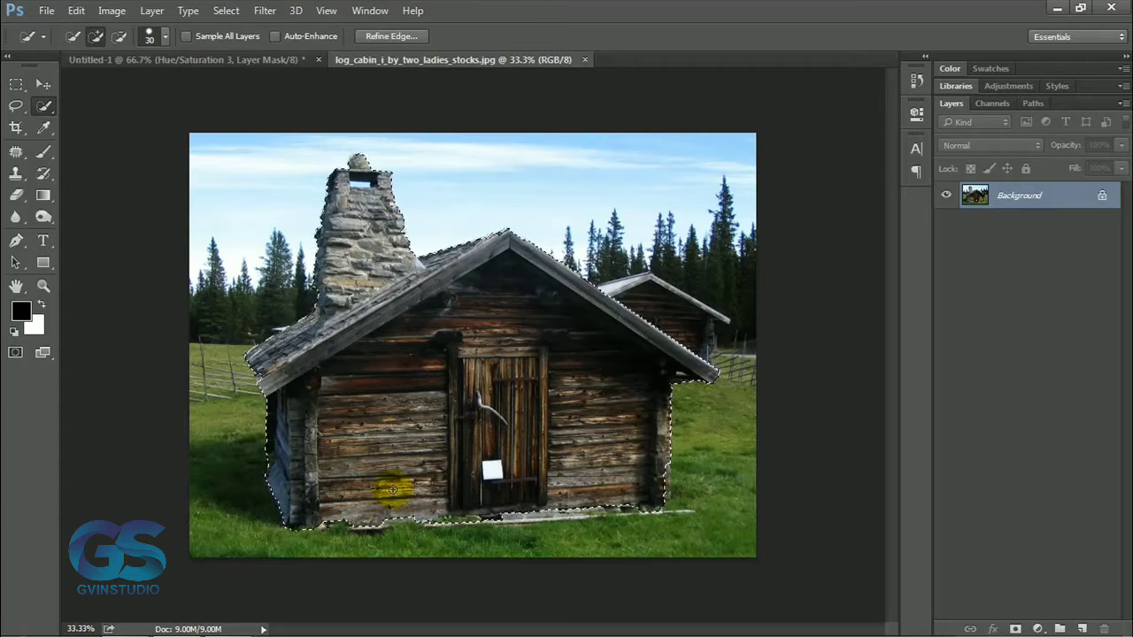
pyautogui.click(17, 109)
pyautogui.click(109, 36)
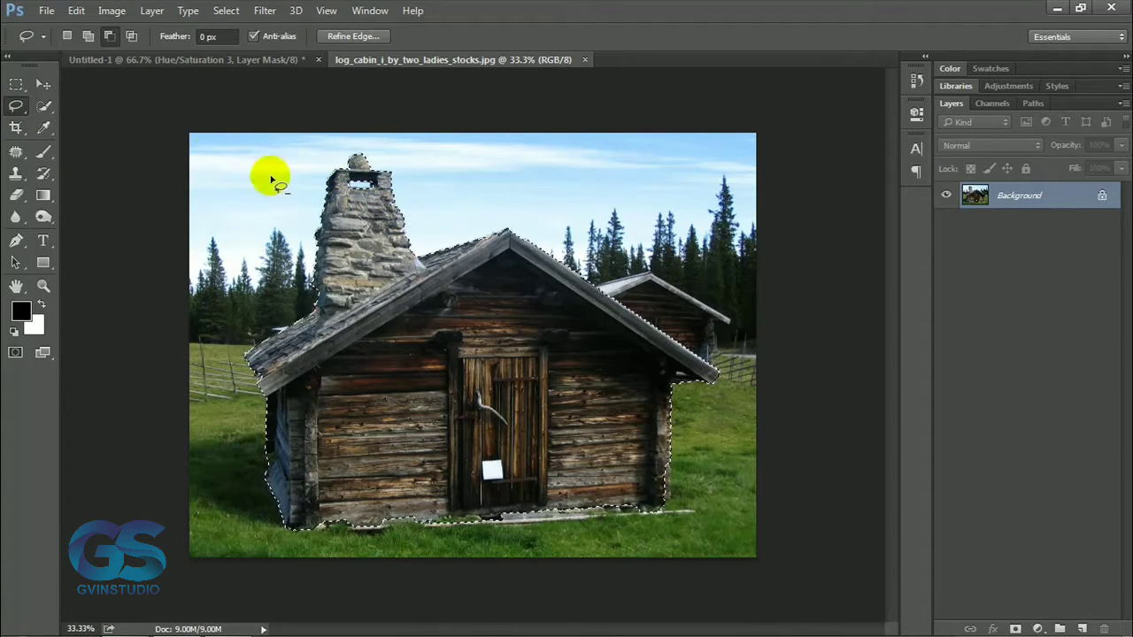
# Copy the selected cabin into the Untitled-1 composition and scale it proportionally to 9%.
pyautogui.press('v')
pyautogui.moveTo(451, 307); pyautogui.dragTo(335, 189)
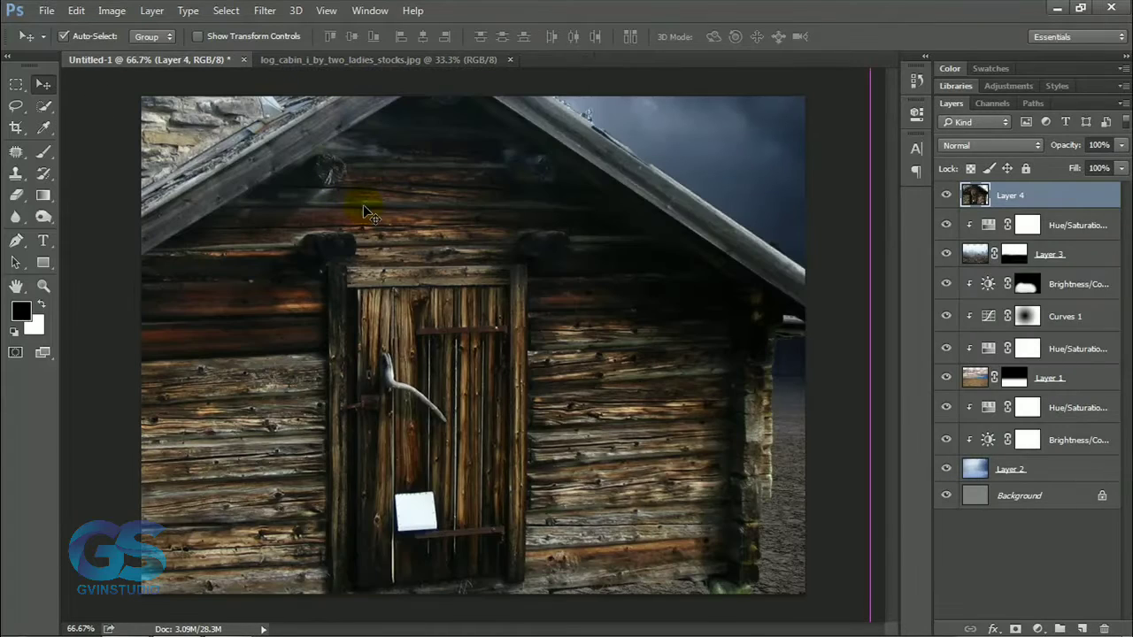
pyautogui.hotkey('ctrl', 't')
pyautogui.click(295, 38)
pyautogui.moveTo(234, 37); pyautogui.dragTo(160, 36)
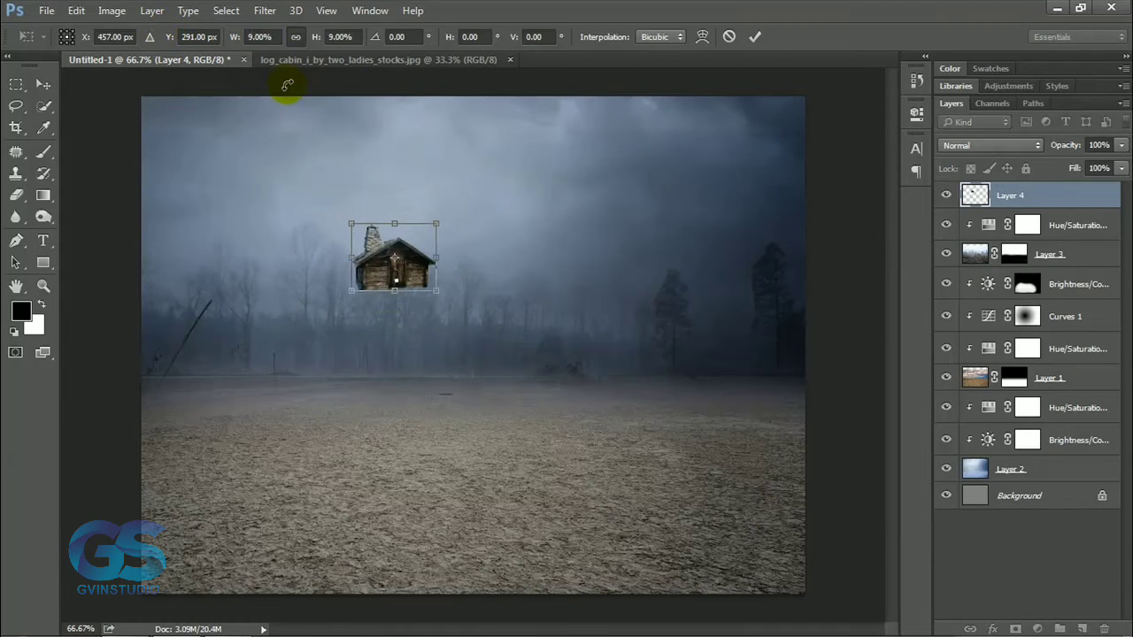
pyautogui.press('Return')
# Place the small cabin on the ground at the horizon, left of the image centre.
pyautogui.moveTo(403, 253); pyautogui.dragTo(413, 340)
pyautogui.hotkey('ctrl', 't')
pyautogui.press('Return')
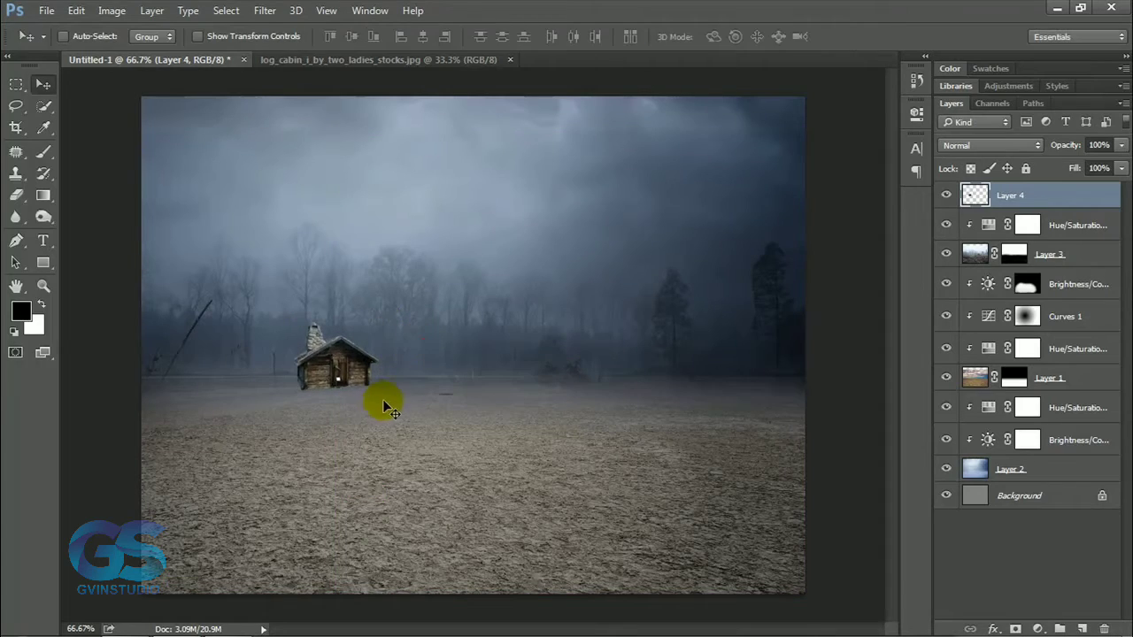
# Add a Foreground to Background Gradient Overlay to the cabin layer in Multiply mode at 27% opacity.
pyautogui.scroll(5, 383, 399)
pyautogui.moveTo(371, 401); pyautogui.dragTo(504, 384)
pyautogui.click(992, 630)
pyautogui.click(1017, 560)
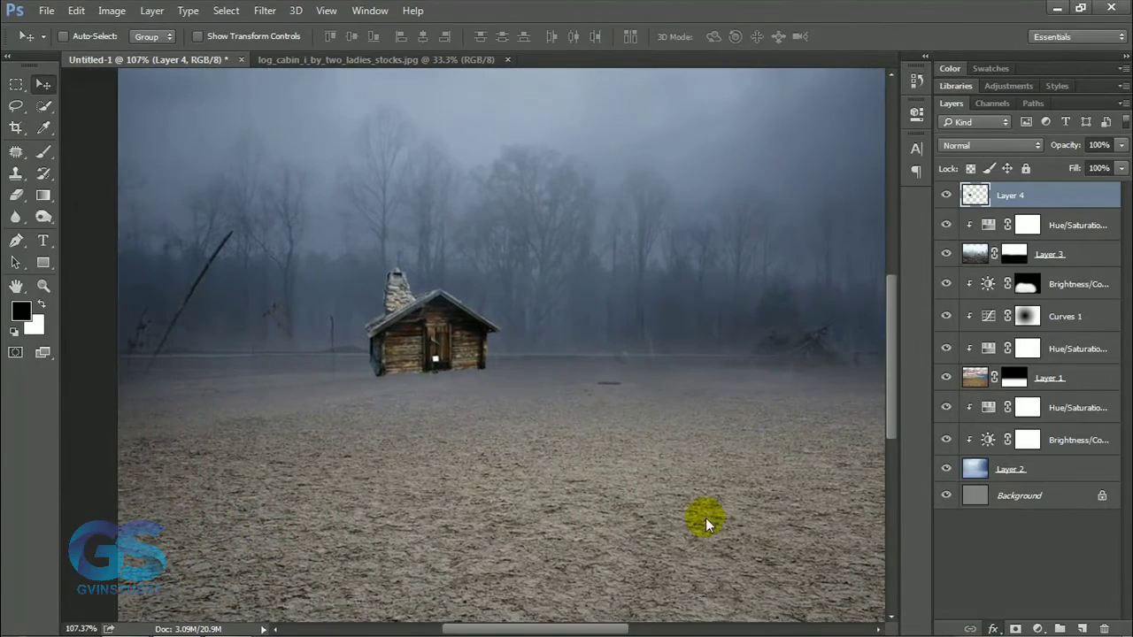
pyautogui.moveTo(604, 99); pyautogui.dragTo(861, 175)
pyautogui.click(843, 264)
pyautogui.click(726, 95)
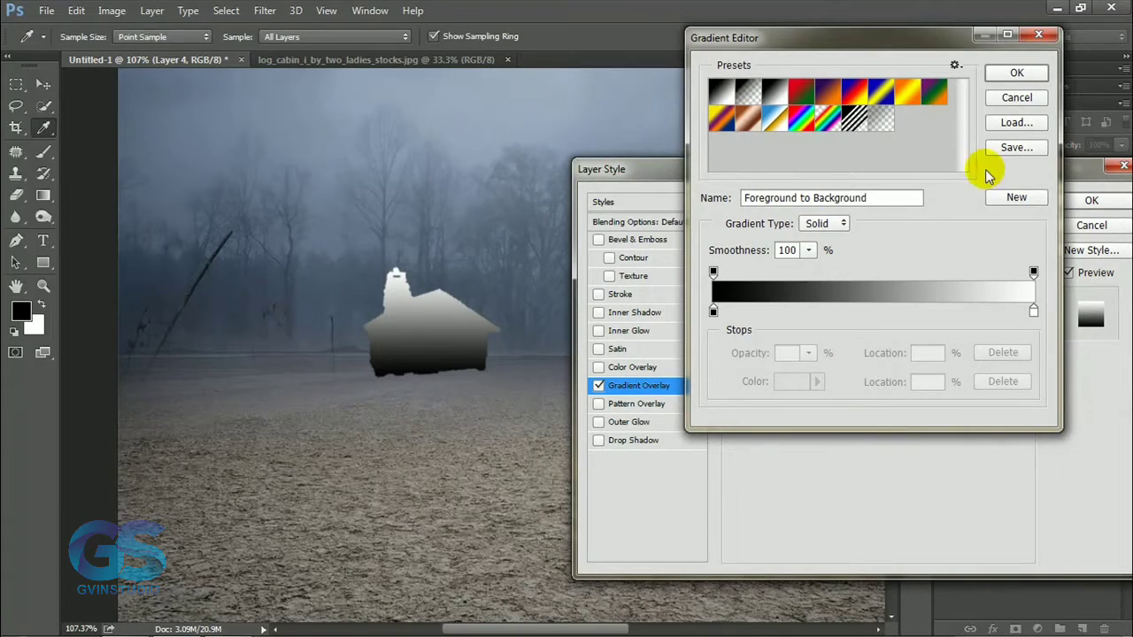
pyautogui.click(1017, 72)
pyautogui.click(848, 224)
pyautogui.click(848, 278)
pyautogui.moveTo(890, 244); pyautogui.dragTo(823, 250)
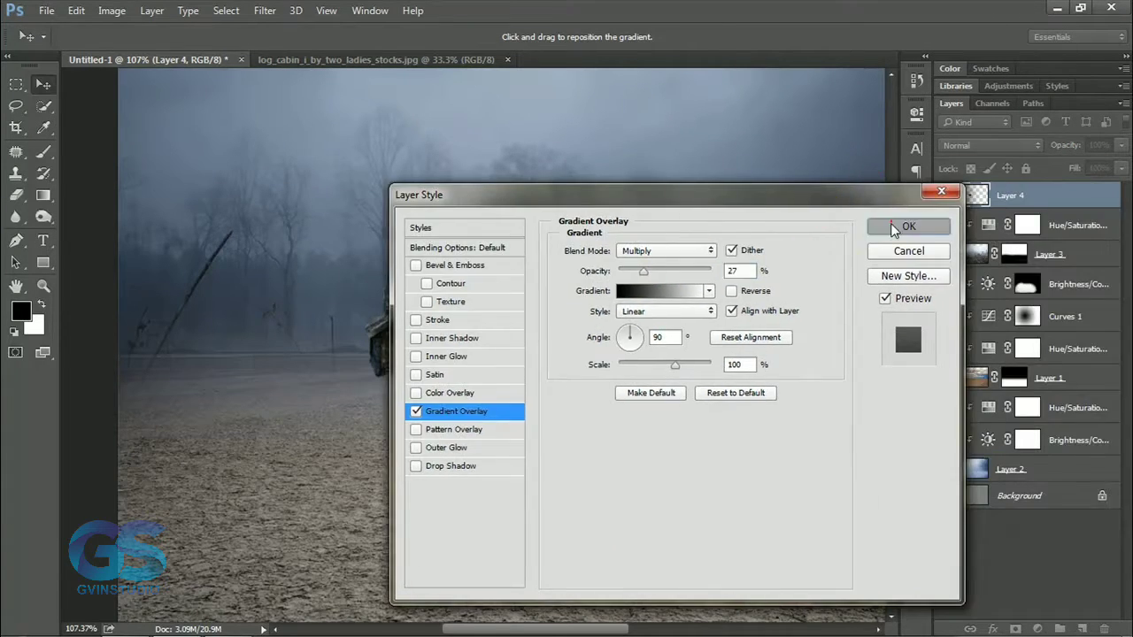
pyautogui.click(891, 222)
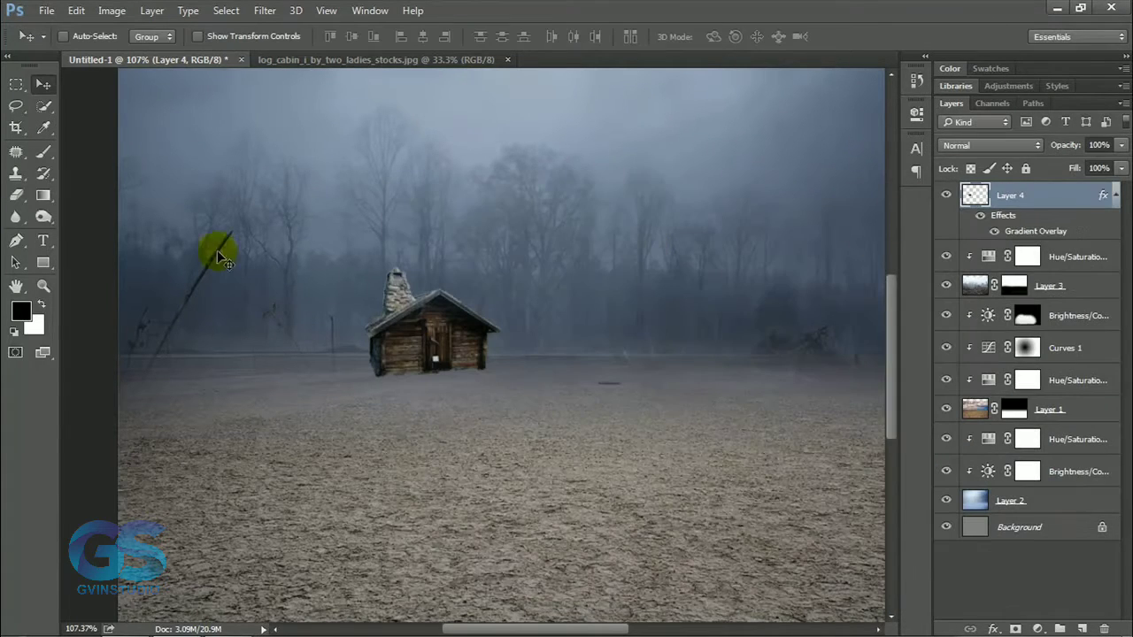
# Dodge the cabin's chimney and roof edges in the midtones at 8% exposure and burn its base in the shadows at 18%.
pyautogui.click(43, 216)
pyautogui.scroll(5, 431, 286)
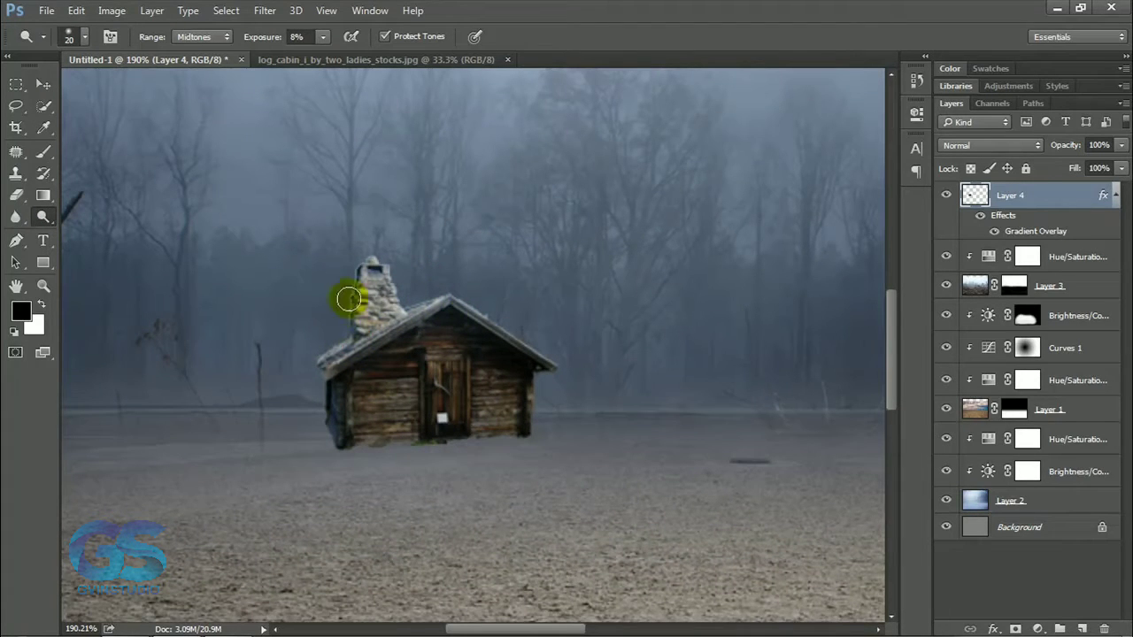
pyautogui.click(44, 219)
pyautogui.click(99, 232)
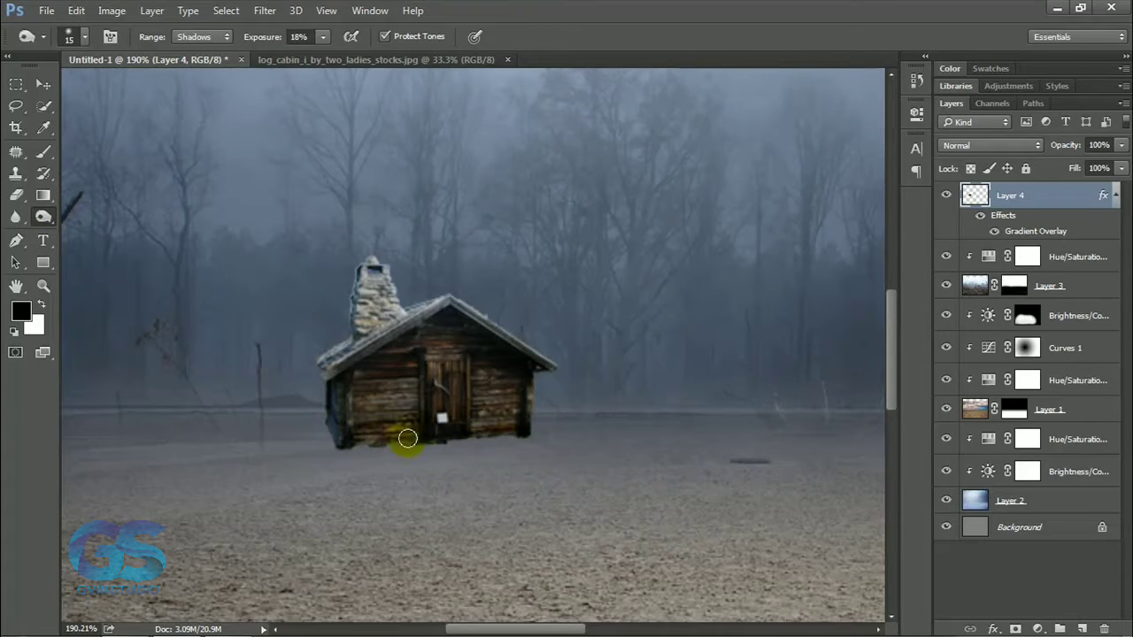
# Create a layer beneath the cabin and paint a black contact shadow along its base with a 25 px brush at 89% opacity.
pyautogui.click(1085, 628)
pyautogui.click(44, 151)
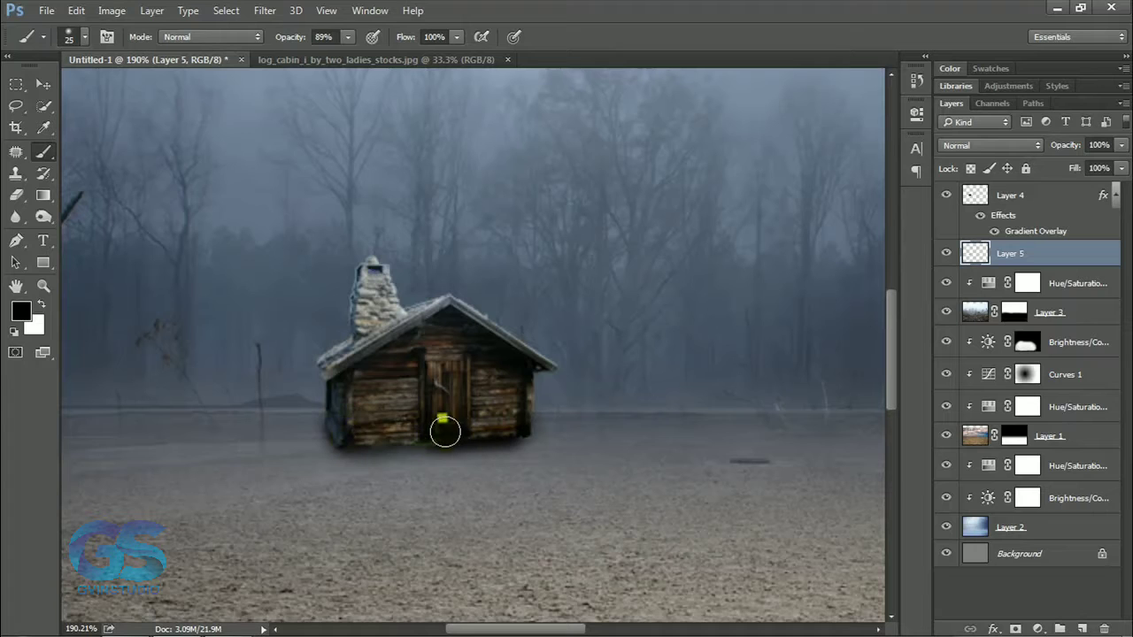
# Convert the cabin layer's Gradient Overlay effect into a separate clipped layer.
pyautogui.click(1022, 203)
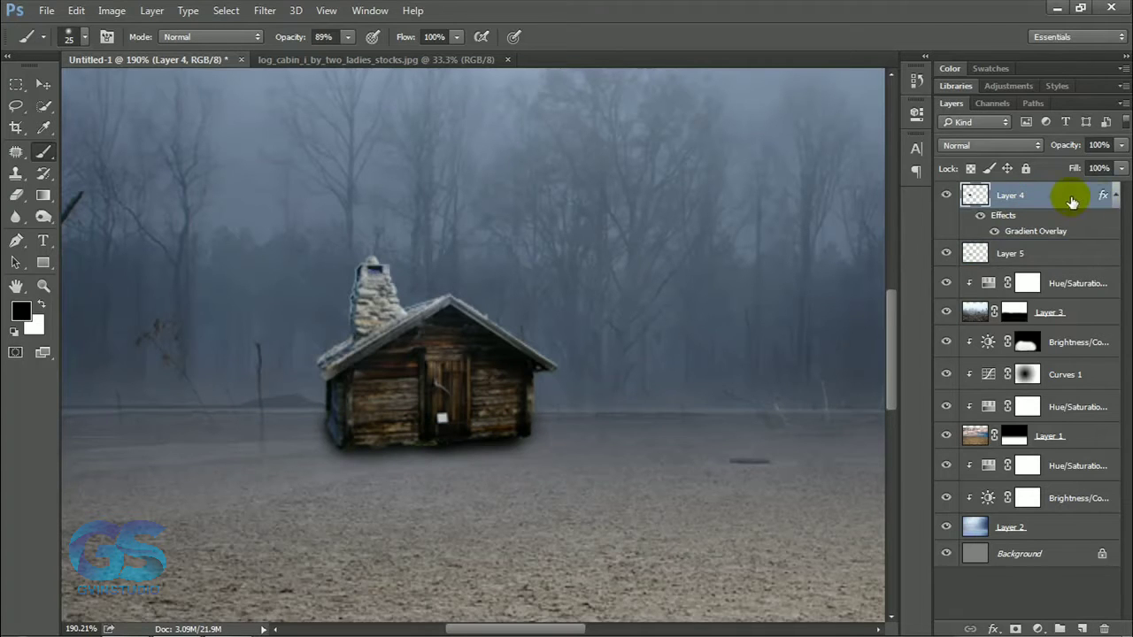
pyautogui.rightClick(1116, 202)
pyautogui.click(998, 526)
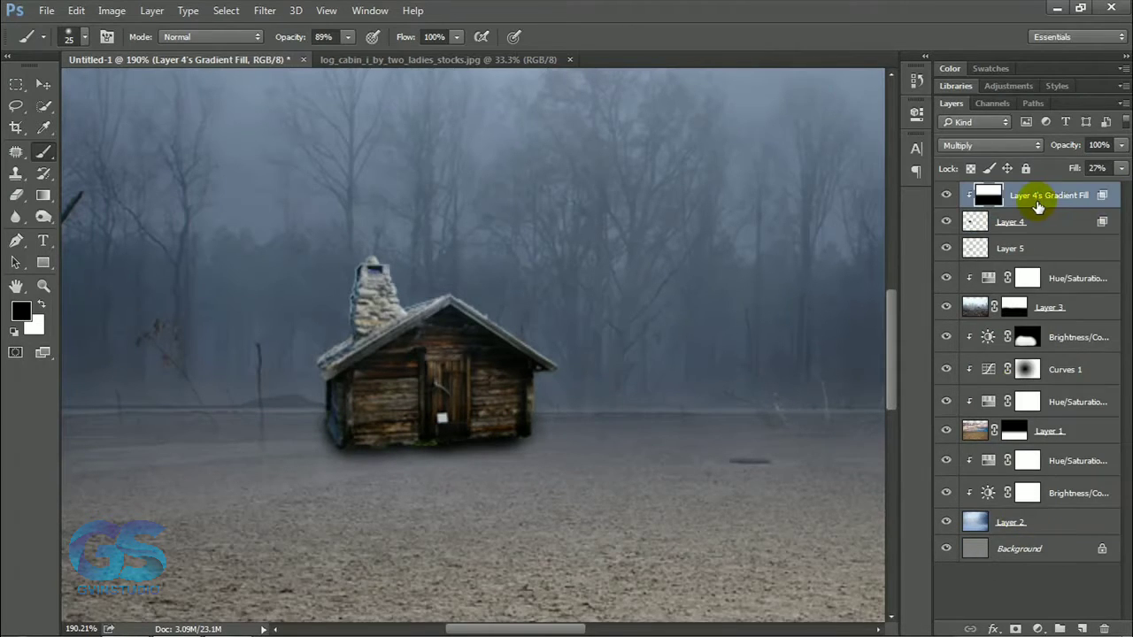
# Add a layer mask to the cabin and paint black along its bottom edge with a 10 px brush to blend it with the ground.
pyautogui.click(1014, 226)
pyautogui.click(1016, 629)
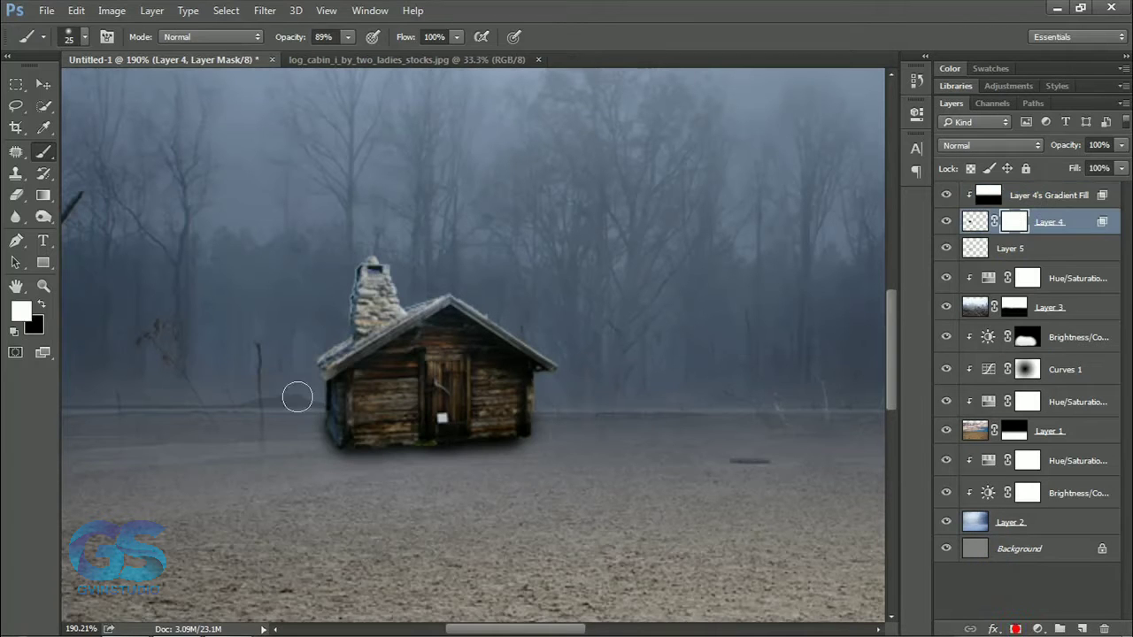
pyautogui.press('x')
pyautogui.press('[')
pyautogui.scroll(4, 367, 478)
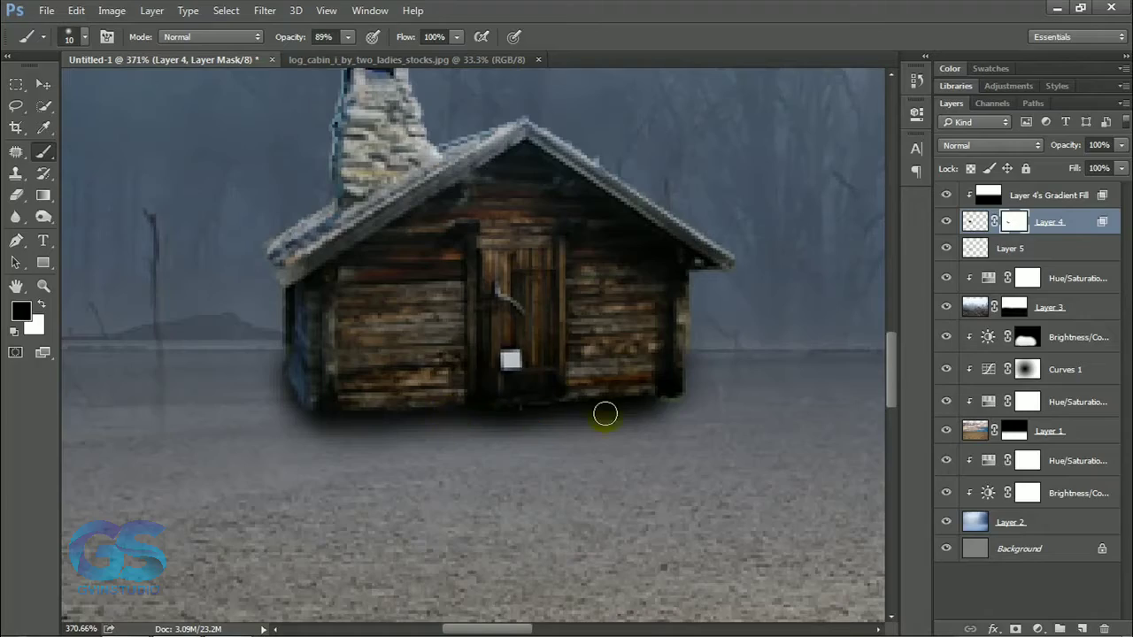
pyautogui.press('v')
# Check the contact shadow with the cabin hidden, then duplicate the cabin layer and remove the mask from the lower copy.
pyautogui.scroll(-8, 538, 357)
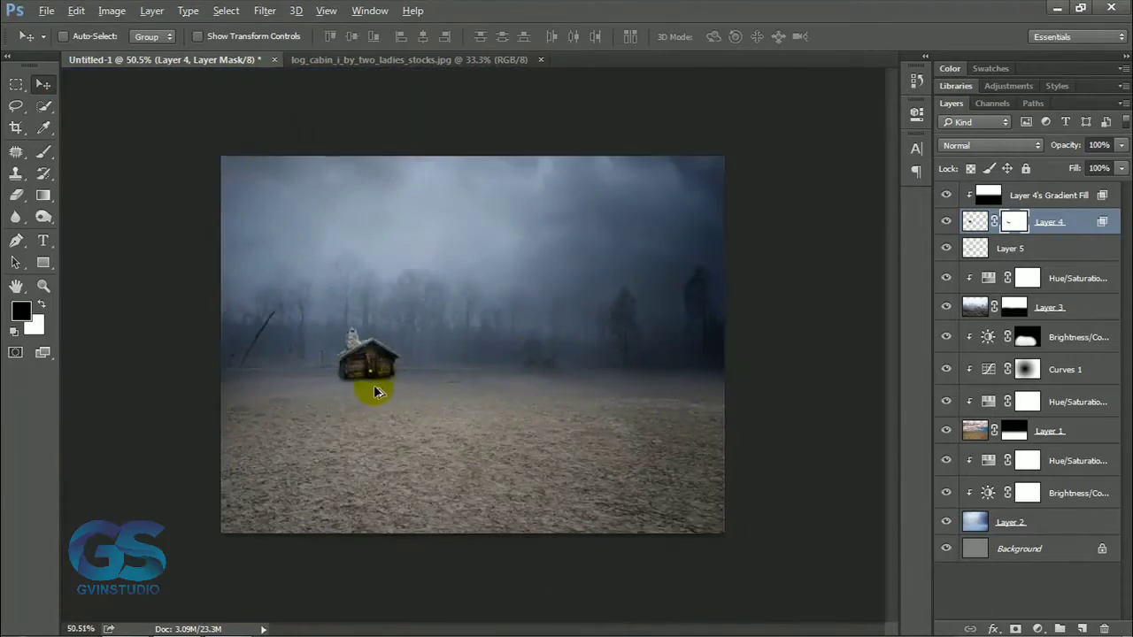
pyautogui.scroll(4, 374, 392)
pyautogui.scroll(6, 300, 378)
pyautogui.scroll(-5, 301, 378)
pyautogui.click(946, 222)
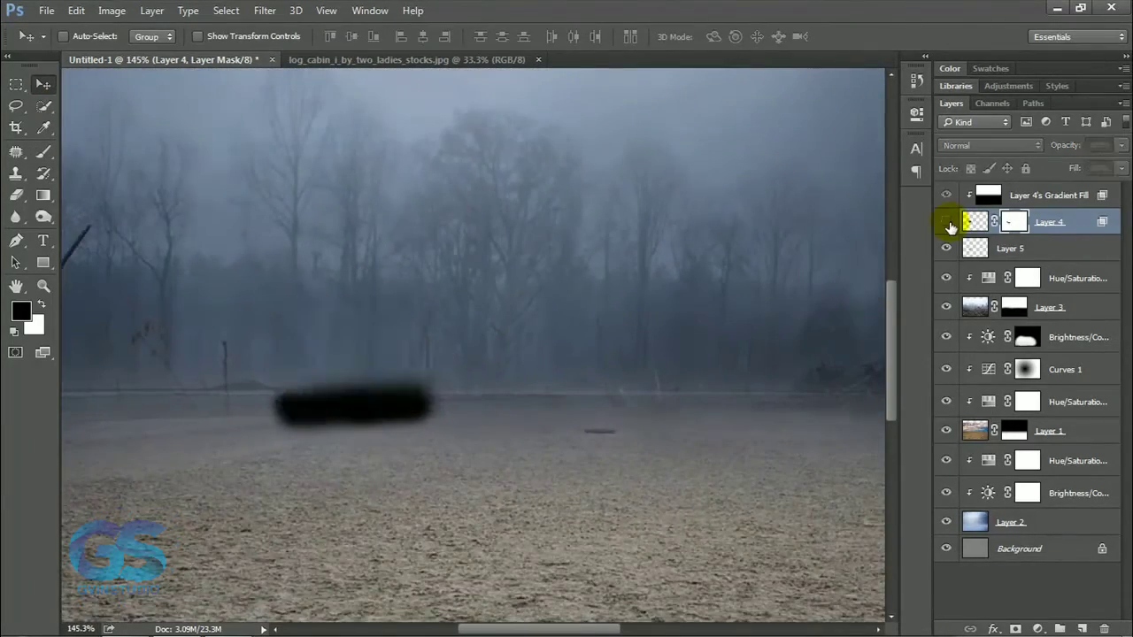
pyautogui.click(946, 222)
pyautogui.moveTo(1047, 228); pyautogui.dragTo(1082, 628)
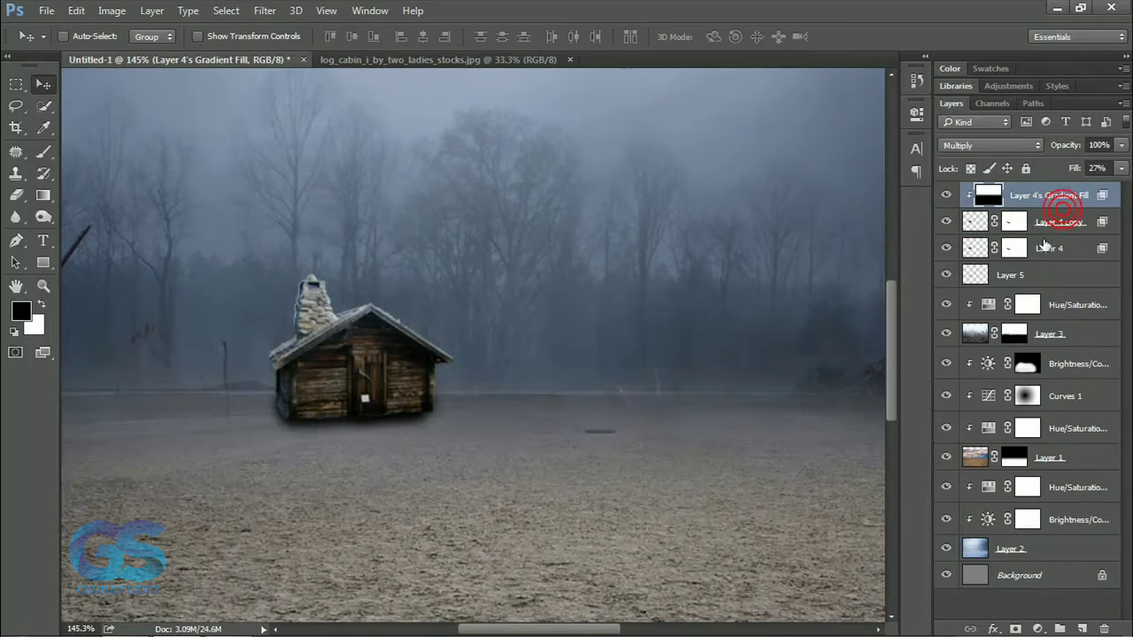
pyautogui.rightClick(1015, 251)
pyautogui.click(992, 291)
# Turn the lower cabin copy into a solid black silhouette with the Levels output range.
pyautogui.click(112, 11)
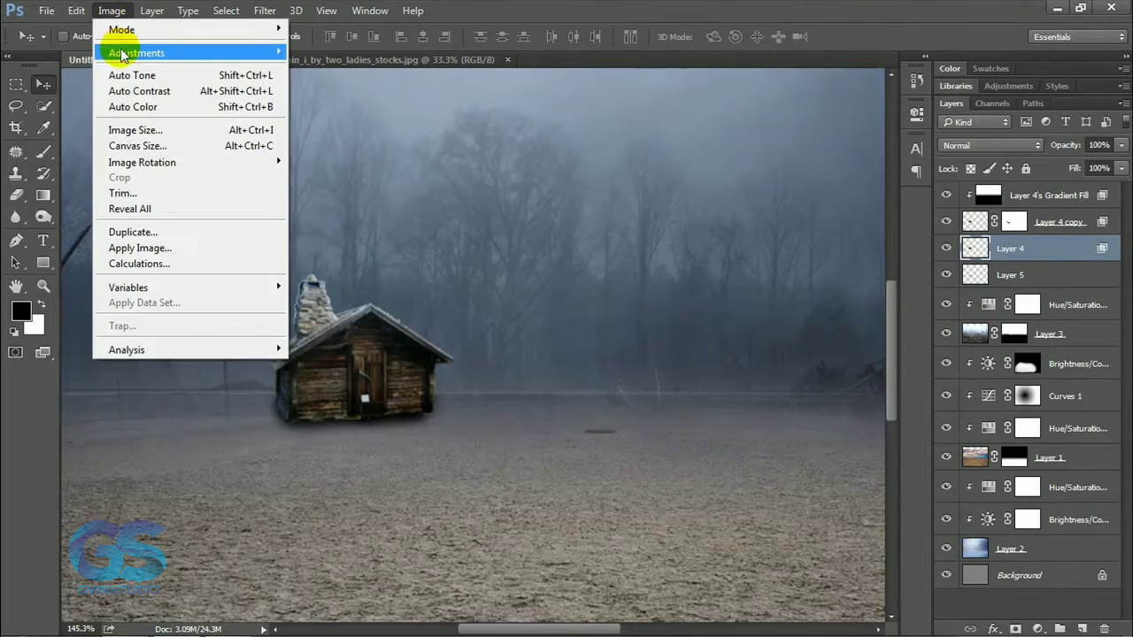
pyautogui.moveTo(124, 50)
pyautogui.click(454, 68)
pyautogui.moveTo(417, 361); pyautogui.dragTo(666, 362)
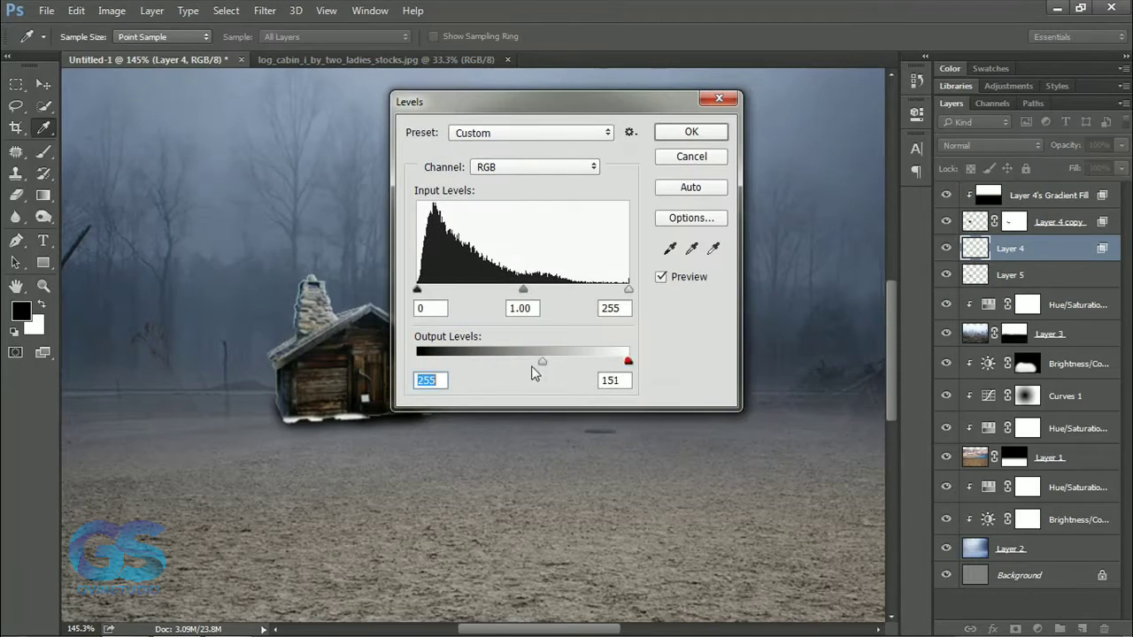
pyautogui.moveTo(532, 374); pyautogui.dragTo(411, 366)
pyautogui.moveTo(629, 363); pyautogui.dragTo(415, 364)
pyautogui.click(690, 133)
# Distort the black silhouette into a flipped, stretched shadow falling forward on the ground from the cabin's base.
pyautogui.scroll(-9, 571, 271)
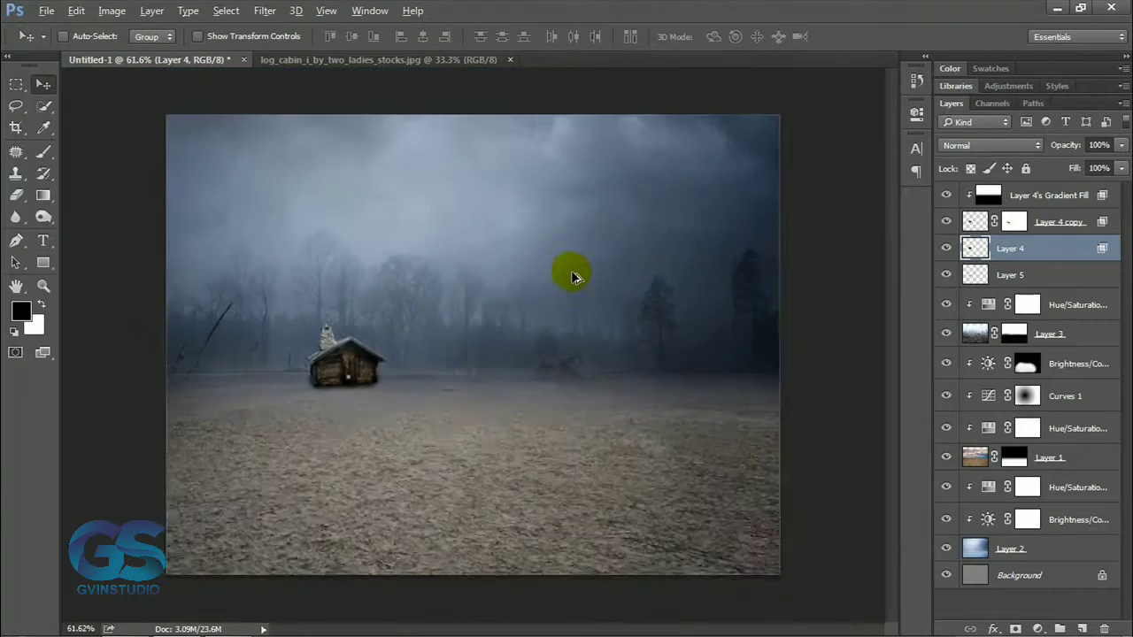
pyautogui.hotkey('ctrl', 't')
pyautogui.rightClick(361, 351)
pyautogui.click(401, 433)
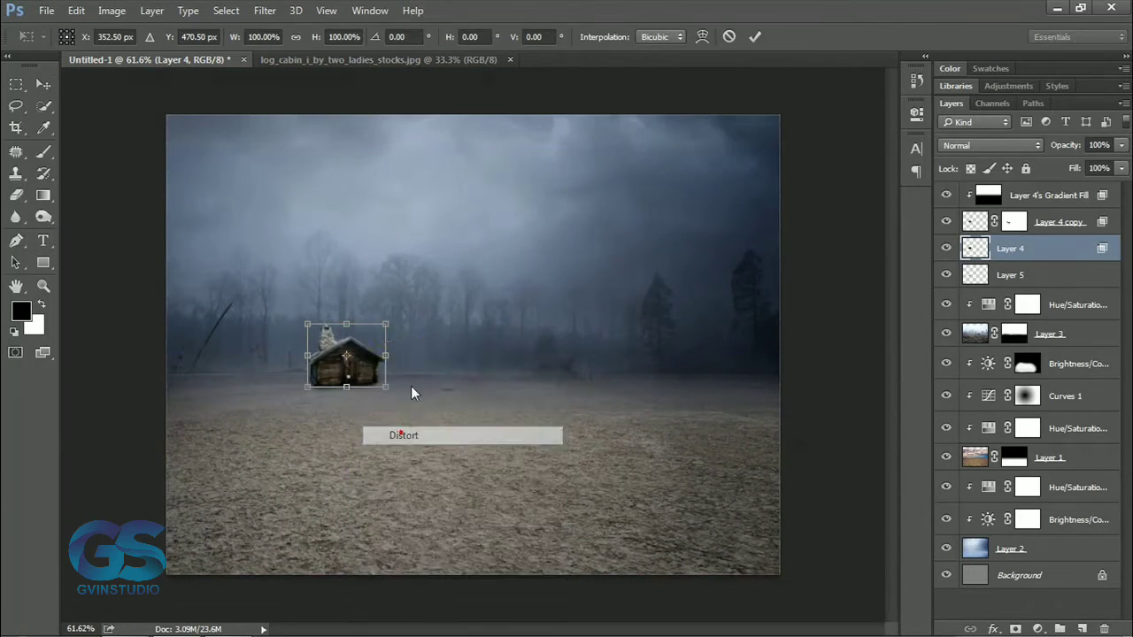
pyautogui.moveTo(385, 324); pyautogui.dragTo(464, 481)
pyautogui.moveTo(308, 324); pyautogui.dragTo(257, 493)
pyautogui.moveTo(469, 485); pyautogui.dragTo(520, 453)
pyautogui.moveTo(257, 493); pyautogui.dragTo(250, 492)
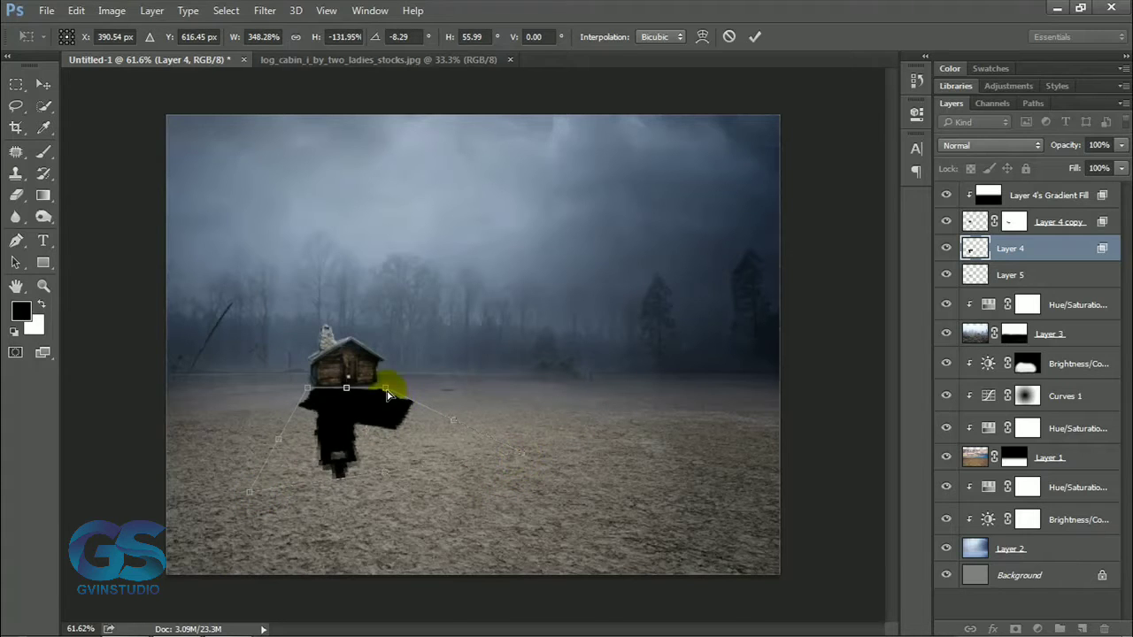
pyautogui.moveTo(387, 396); pyautogui.dragTo(382, 390)
pyautogui.moveTo(247, 498); pyautogui.dragTo(245, 511)
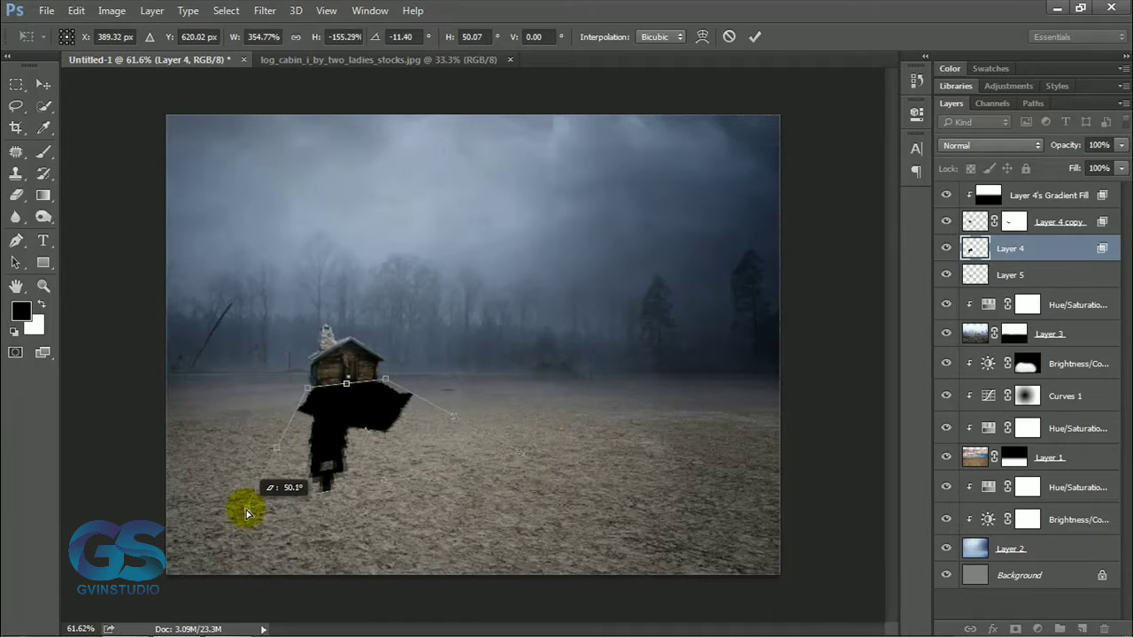
pyautogui.moveTo(520, 452); pyautogui.dragTo(551, 468)
pyautogui.press('Return')
# Apply a 5.9 px Gaussian Blur to the cast shadow and lower its layer opacity to 37%.
pyautogui.click(264, 10)
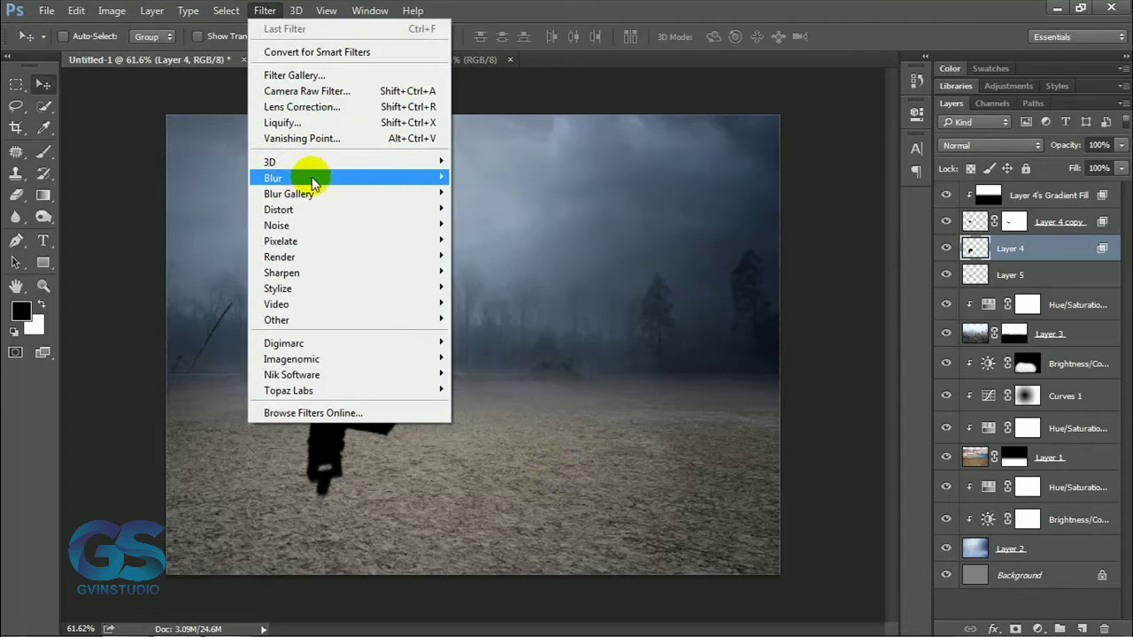
pyautogui.click(481, 233)
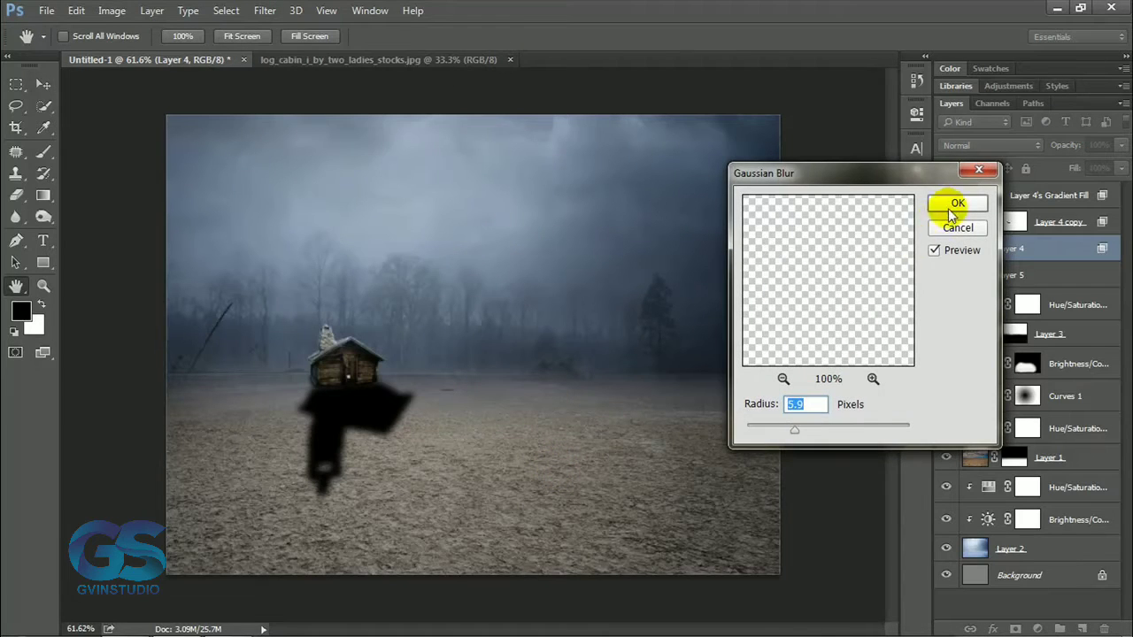
pyautogui.click(955, 205)
pyautogui.moveTo(1067, 146); pyautogui.dragTo(1021, 152)
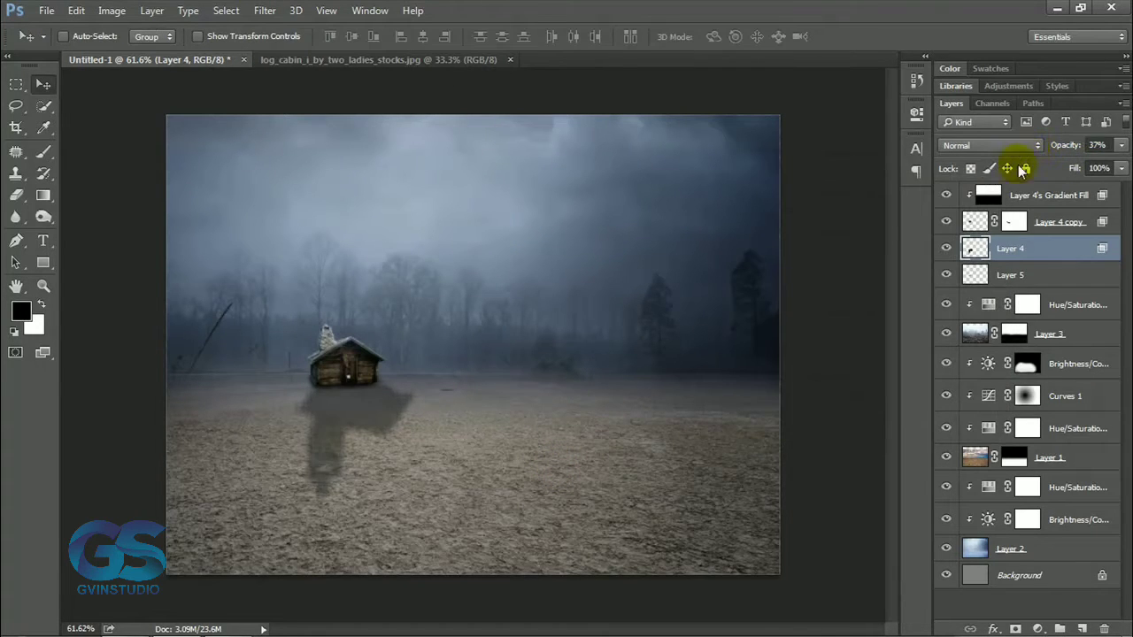
# Add a layer mask to the cast shadow and fade its far end with a soft black 250 px brush.
pyautogui.click(1016, 629)
pyautogui.press('b')
pyautogui.press(']')
pyautogui.press(']')
pyautogui.press(']')
pyautogui.press(']')
pyautogui.press(']')
pyautogui.press(']')
pyautogui.press(']')
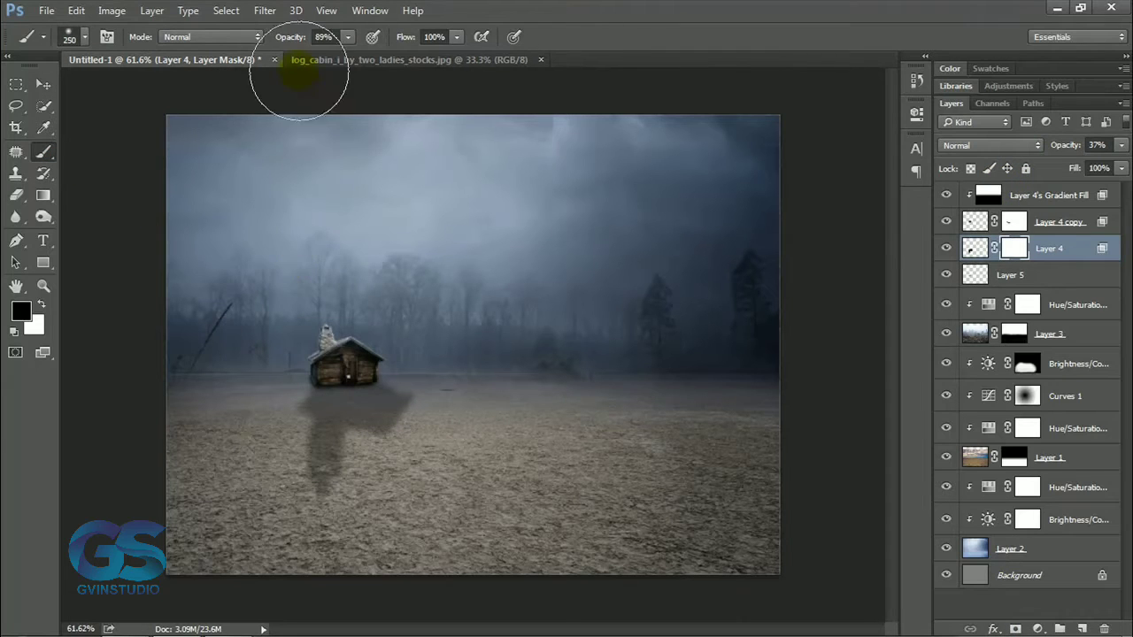
pyautogui.moveTo(263, 46); pyautogui.dragTo(256, 46)
pyautogui.moveTo(333, 476)
pyautogui.mouseDown()
pyautogui.moveTo(360, 471)
pyautogui.moveTo(364, 432)
pyautogui.moveTo(262, 411)
pyautogui.mouseUp()
pyautogui.press('v')
# Add a clipped Levels adjustment above the cabin's gradient fill and raise its output black level to 26.
pyautogui.scroll(-7, 425, 361)
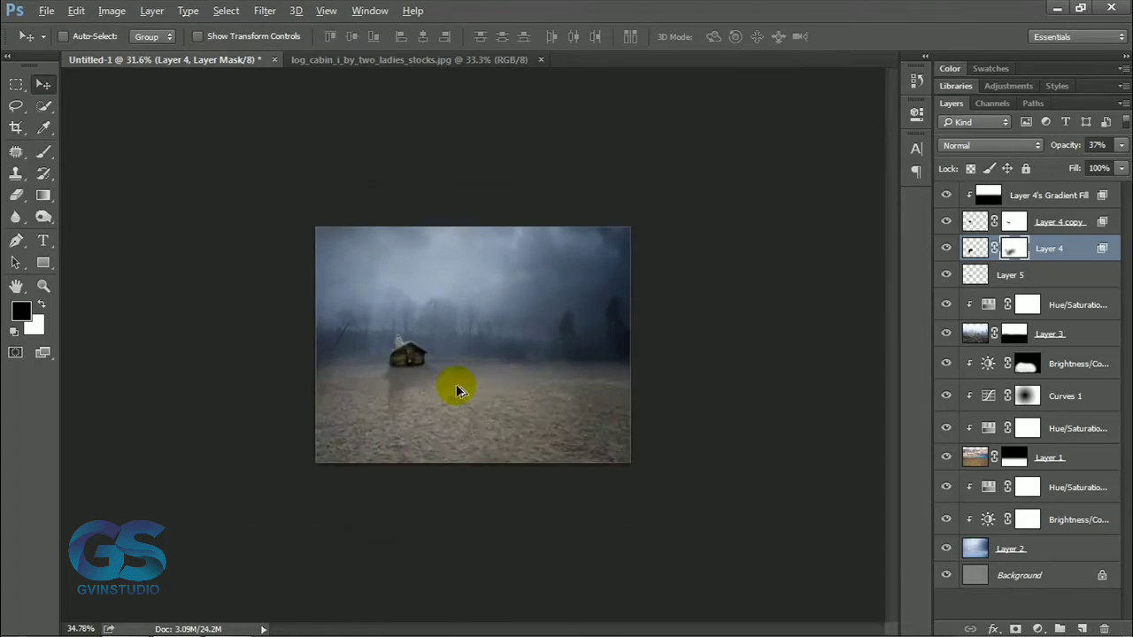
pyautogui.scroll(8, 505, 395)
pyautogui.click(977, 223)
pyautogui.click(1048, 196)
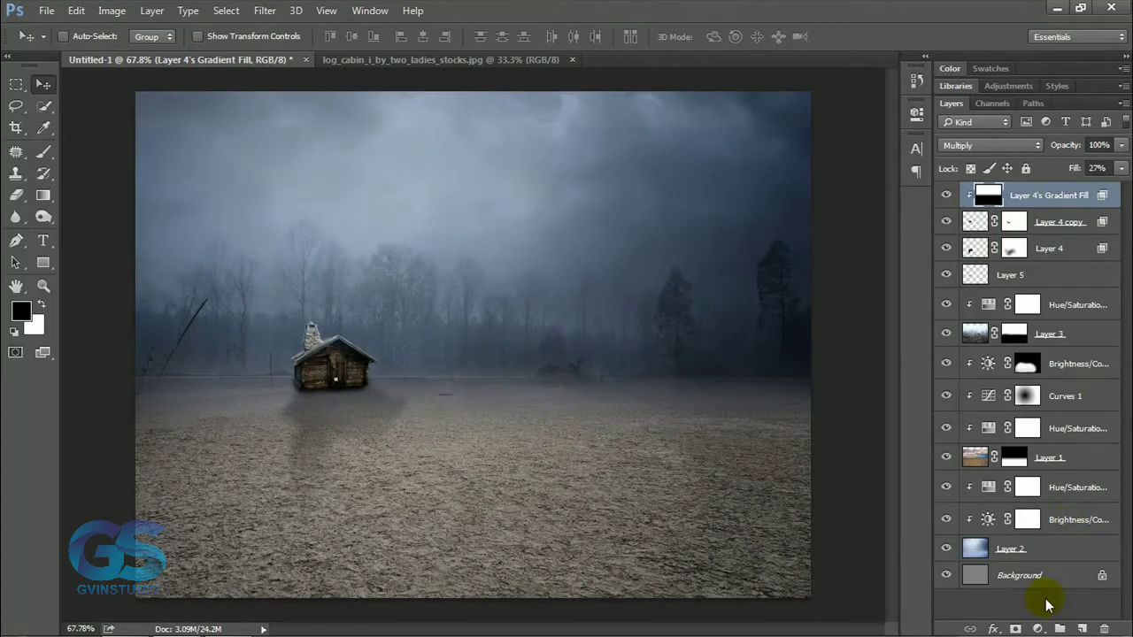
pyautogui.click(1037, 628)
pyautogui.click(1014, 347)
pyautogui.click(770, 384)
pyautogui.moveTo(694, 321); pyautogui.dragTo(715, 320)
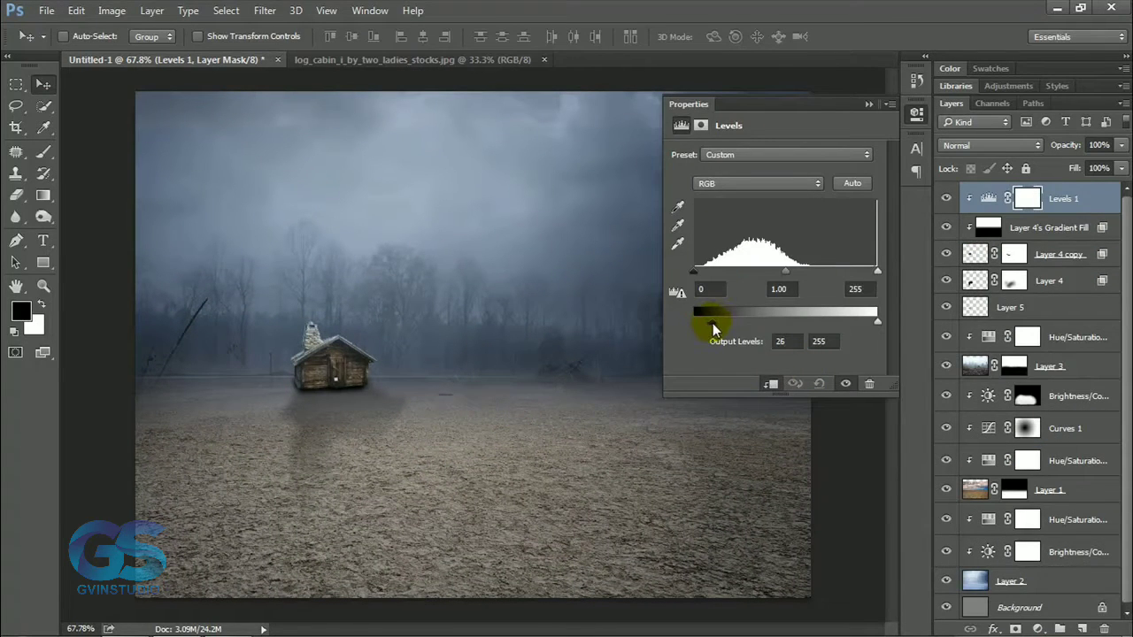
# Close the log cabin source image and open the palm tree image palm_1_by_owhl_stock-d6jpgwy.png.
pyautogui.click(868, 105)
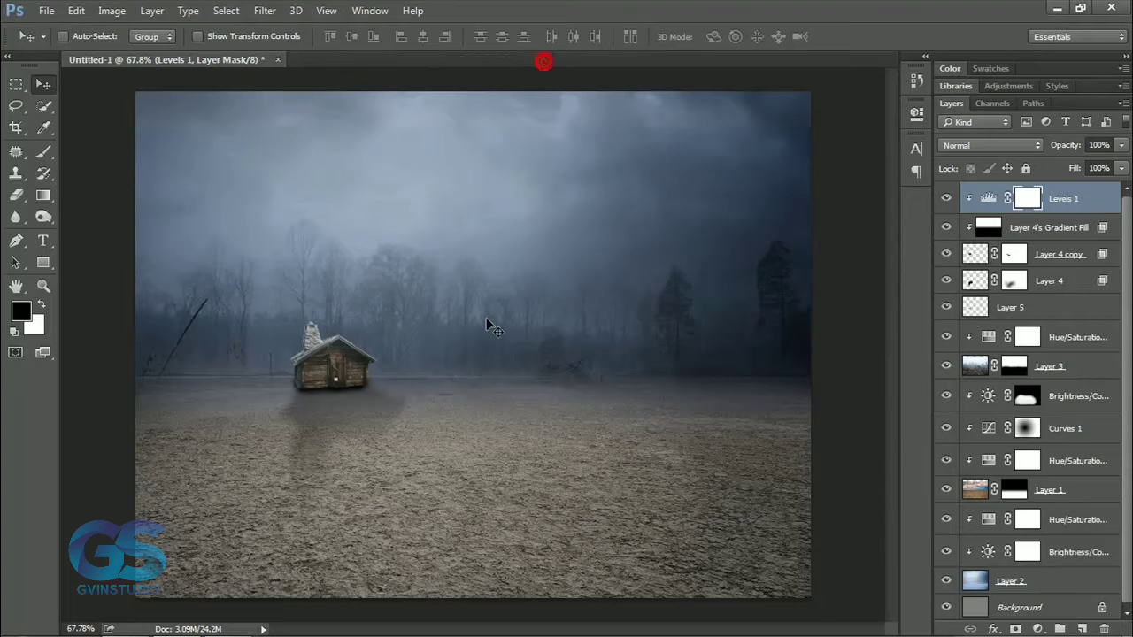
pyautogui.click(46, 10)
pyautogui.click(51, 53)
pyautogui.scroll(-3, 841, 239)
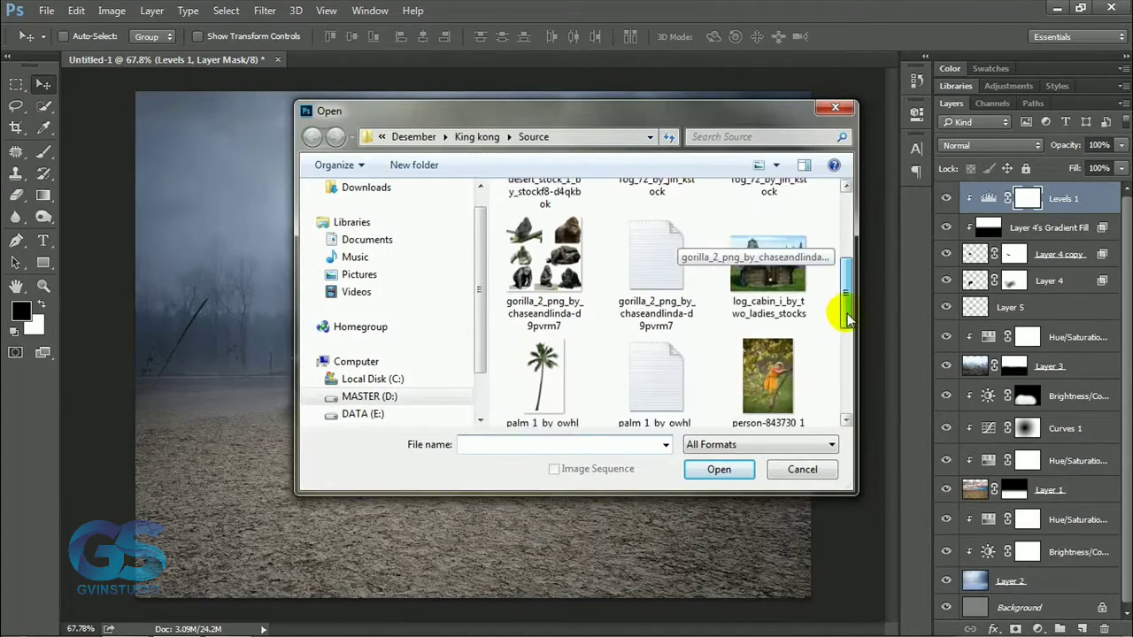
pyautogui.click(543, 283)
pyautogui.press('Return')
# Bring the palm into the composition and scale it down to stand on the horizon left of the cabin.
pyautogui.moveTo(480, 253); pyautogui.dragTo(329, 192)
pyautogui.hotkey('ctrl', 't')
pyautogui.click(294, 38)
pyautogui.moveTo(234, 38); pyautogui.dragTo(151, 13)
pyautogui.moveTo(306, 354); pyautogui.dragTo(242, 243)
pyautogui.press('Return')
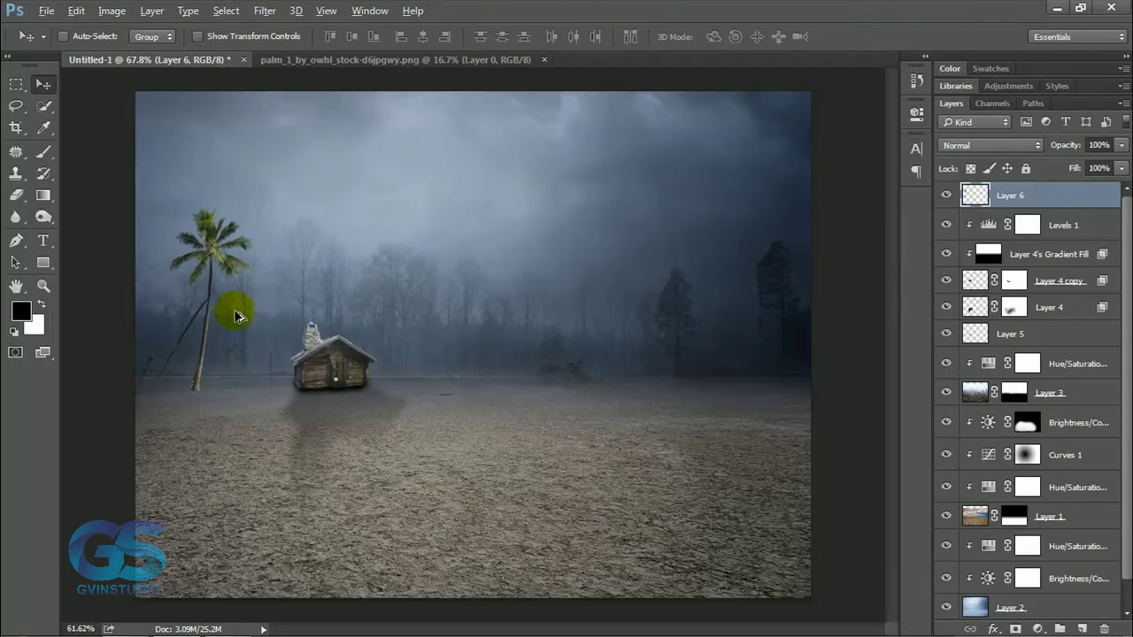
# Add a layer mask to the palm and soften its trunk base with a black 60 px brush at 67% opacity.
pyautogui.scroll(-3, 233, 311)
pyautogui.scroll(4, 348, 336)
pyautogui.click(1016, 628)
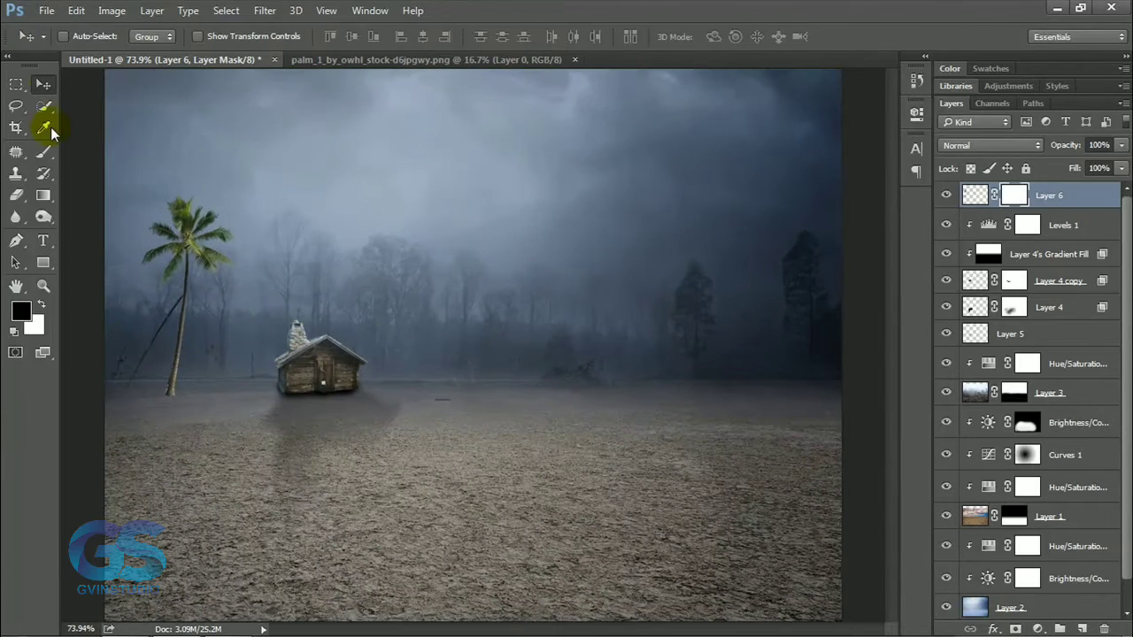
pyautogui.click(44, 152)
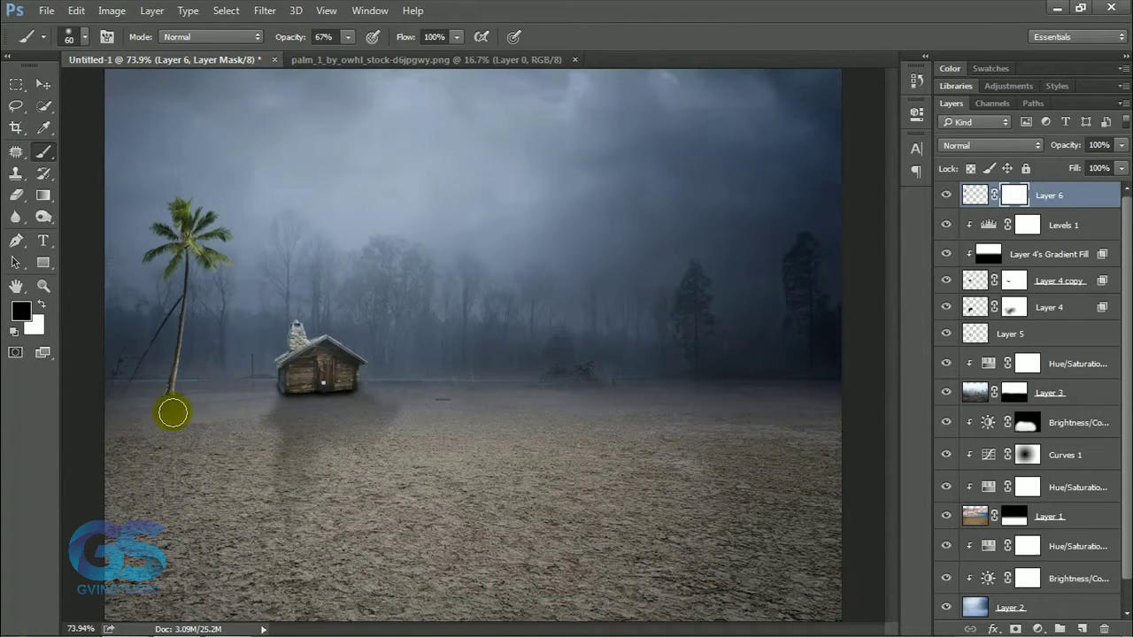
pyautogui.click(46, 86)
# Add a Hue/Saturation adjustment clipped to the palm and mute its green colour.
pyautogui.click(1038, 628)
pyautogui.click(956, 425)
pyautogui.click(766, 384)
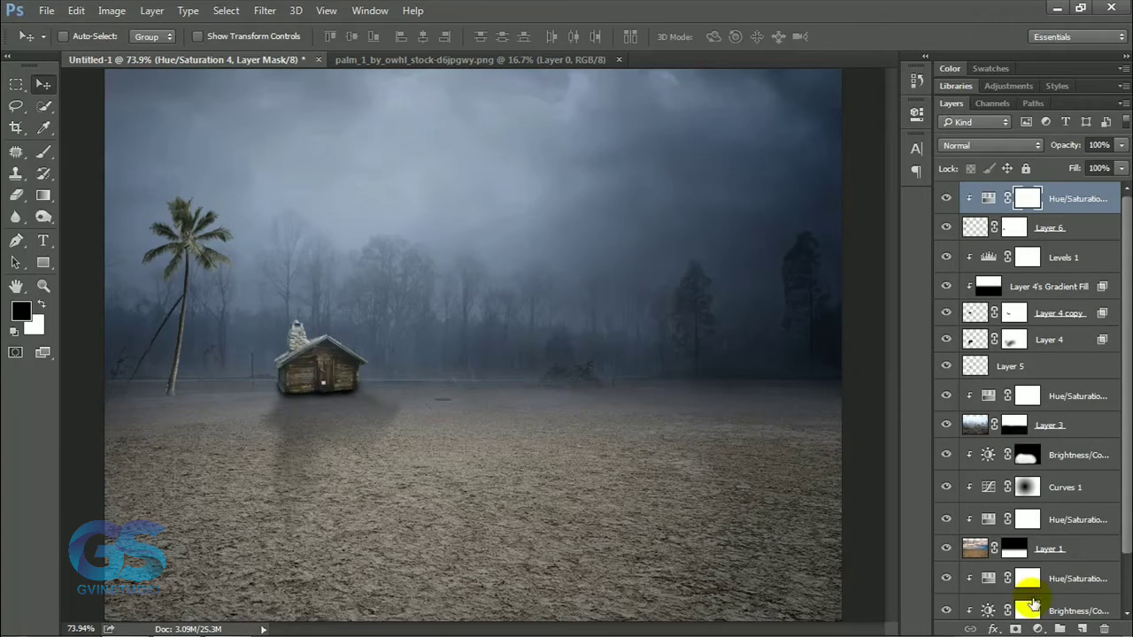
# Add a Levels adjustment clipped to the palm with output levels of 5 and 184.
pyautogui.click(1038, 629)
pyautogui.click(1018, 344)
pyautogui.click(771, 384)
pyautogui.moveTo(693, 322); pyautogui.dragTo(698, 323)
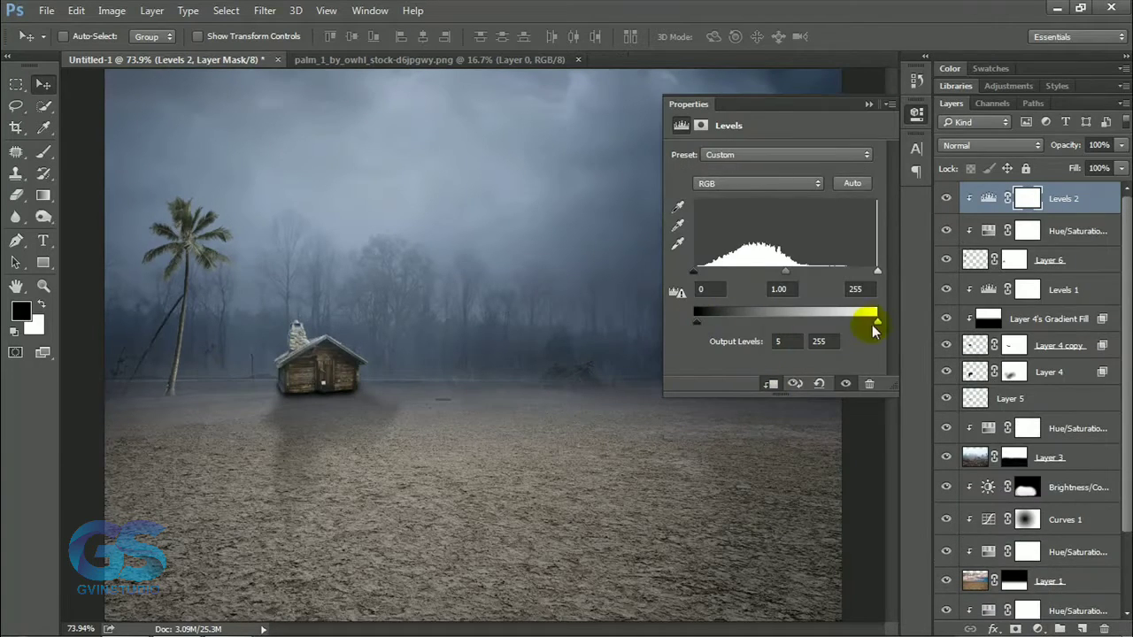
# Add a Color Balance adjustment clipped to the palm and shift its midtones to +18 blue.
pyautogui.click(1038, 629)
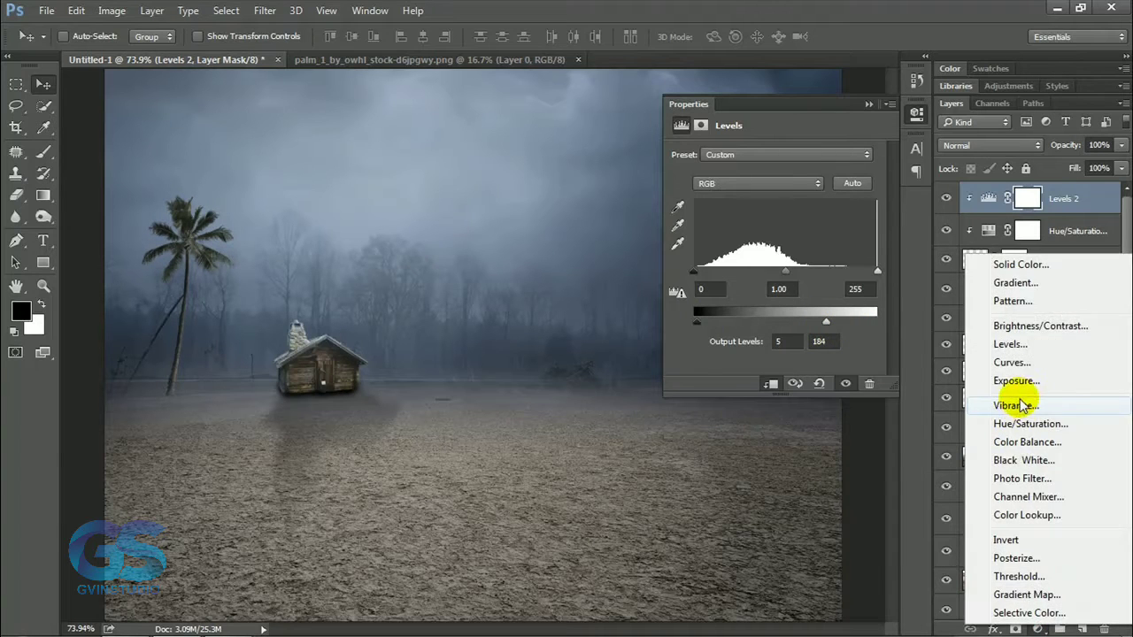
pyautogui.click(1018, 437)
pyautogui.click(771, 384)
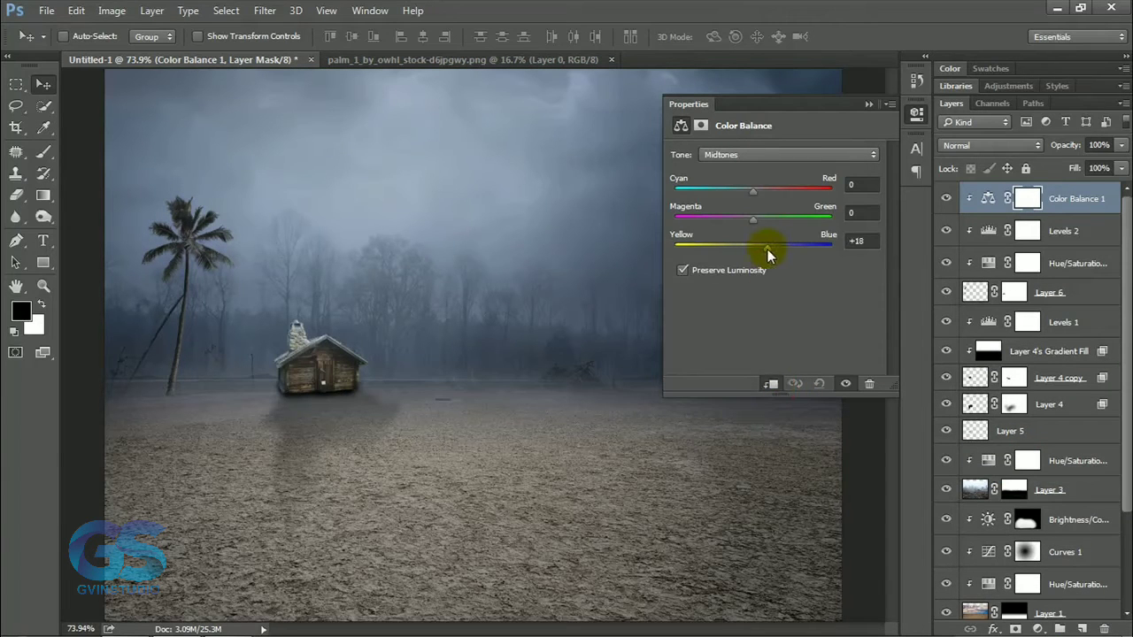
pyautogui.click(864, 105)
# Group all layers above the Background into a group named bg and close the palm source image.
pyautogui.scroll(-13, 445, 364)
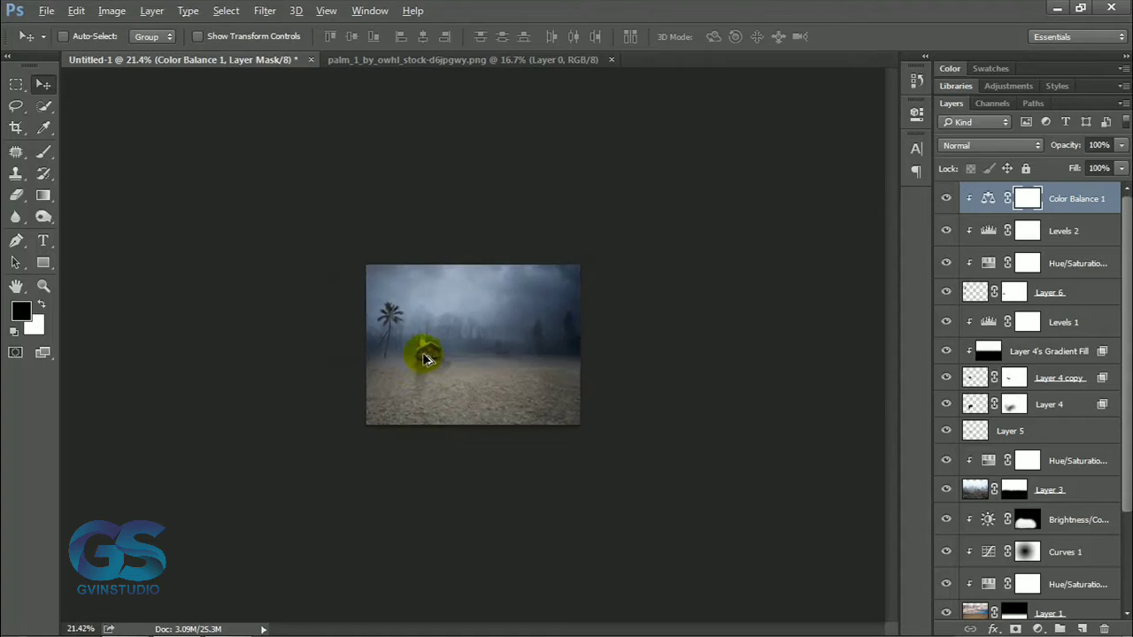
pyautogui.scroll(11, 423, 352)
pyautogui.scroll(1, 423, 353)
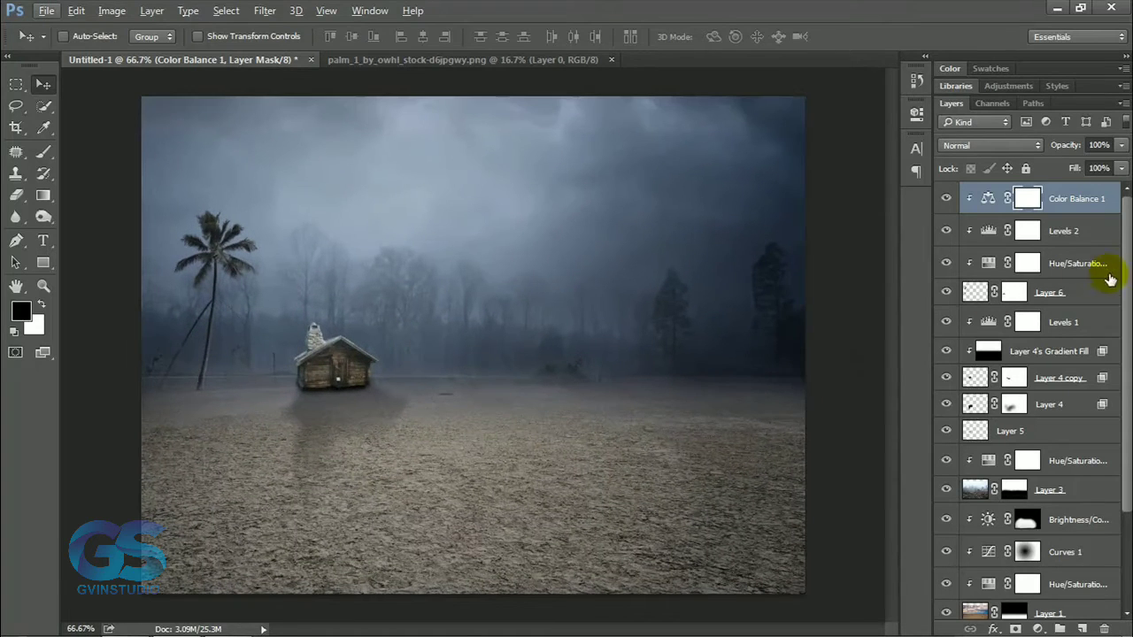
pyautogui.scroll(-6, 1110, 280)
pyautogui.keyDown('shift'); pyautogui.click(1011, 590); pyautogui.keyUp('shift')
pyautogui.hotkey('ctrl', 'g')
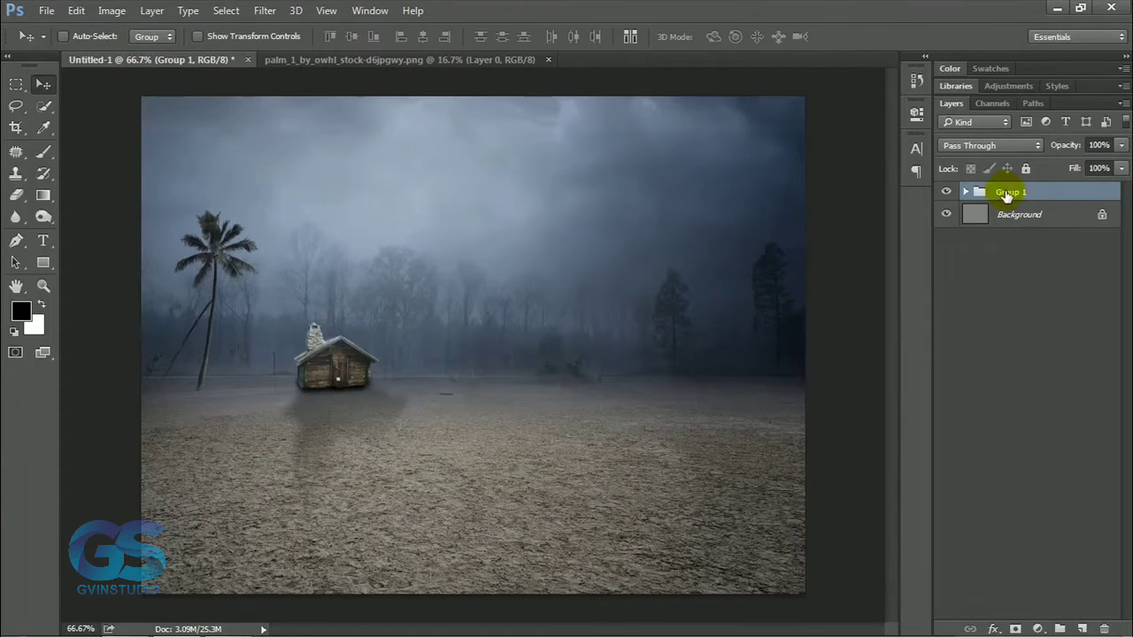
pyautogui.press('Return')
pyautogui.click(526, 61)
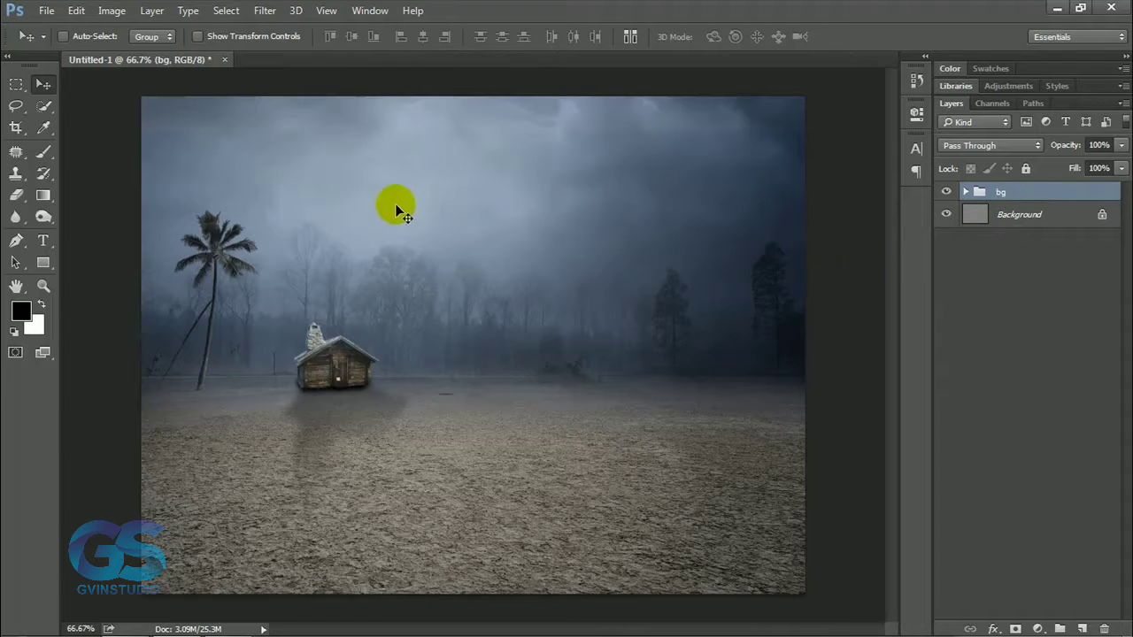
# Create a new group above bg with an empty layer inside, and choose a textured fog brush at 363 px.
pyautogui.click(966, 193)
pyautogui.click(966, 193)
pyautogui.click(1059, 628)
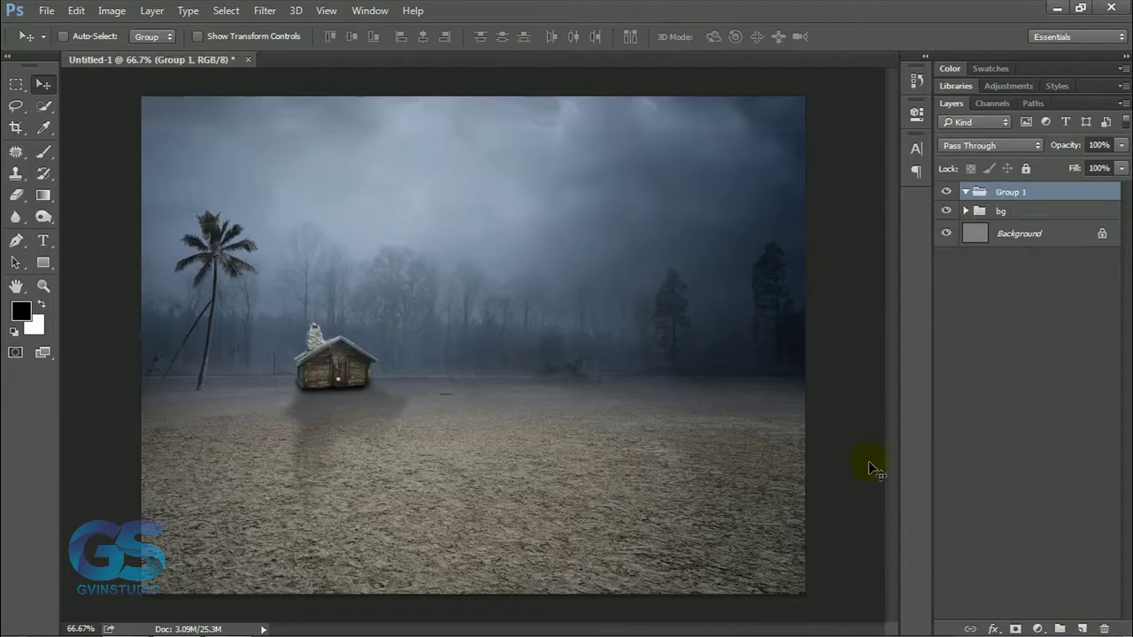
pyautogui.click(1081, 628)
pyautogui.click(44, 152)
pyautogui.rightClick(304, 272)
pyautogui.moveTo(498, 432); pyautogui.dragTo(498, 490)
pyautogui.click(438, 457)
pyautogui.click(645, 11)
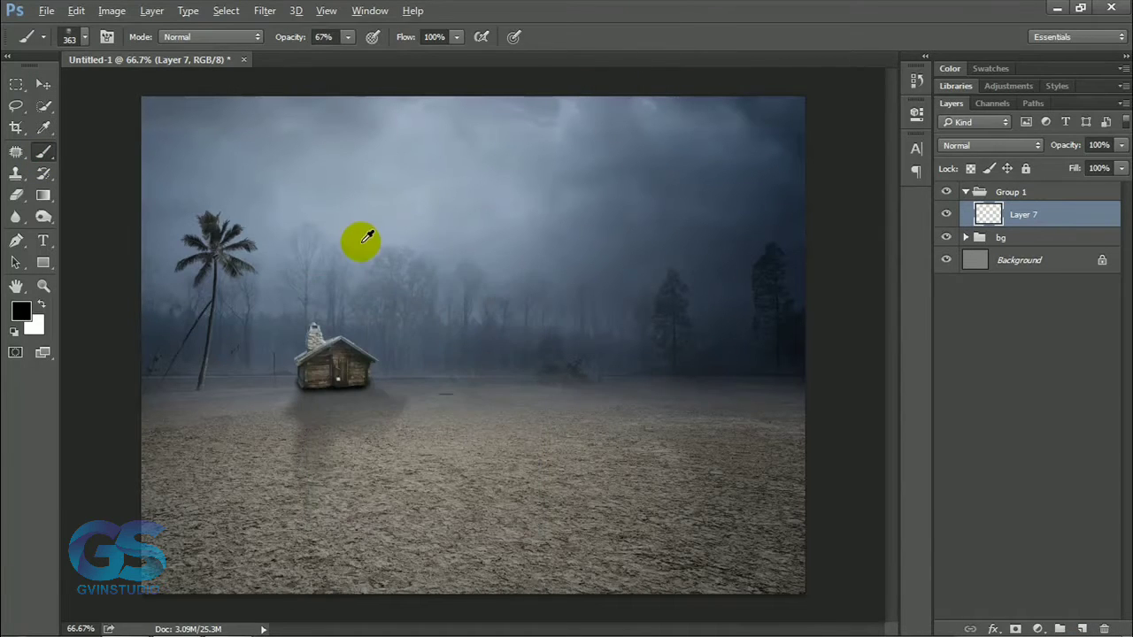
# Sample the blue-grey of the misty sky and paint fog around the palm with the fog brush enlarged to 1300 px.
pyautogui.keyDown('alt'); pyautogui.click(360, 241); pyautogui.keyUp('alt')
pyautogui.press(']')
pyautogui.press(']')
pyautogui.click(232, 355)
pyautogui.click(191, 332)
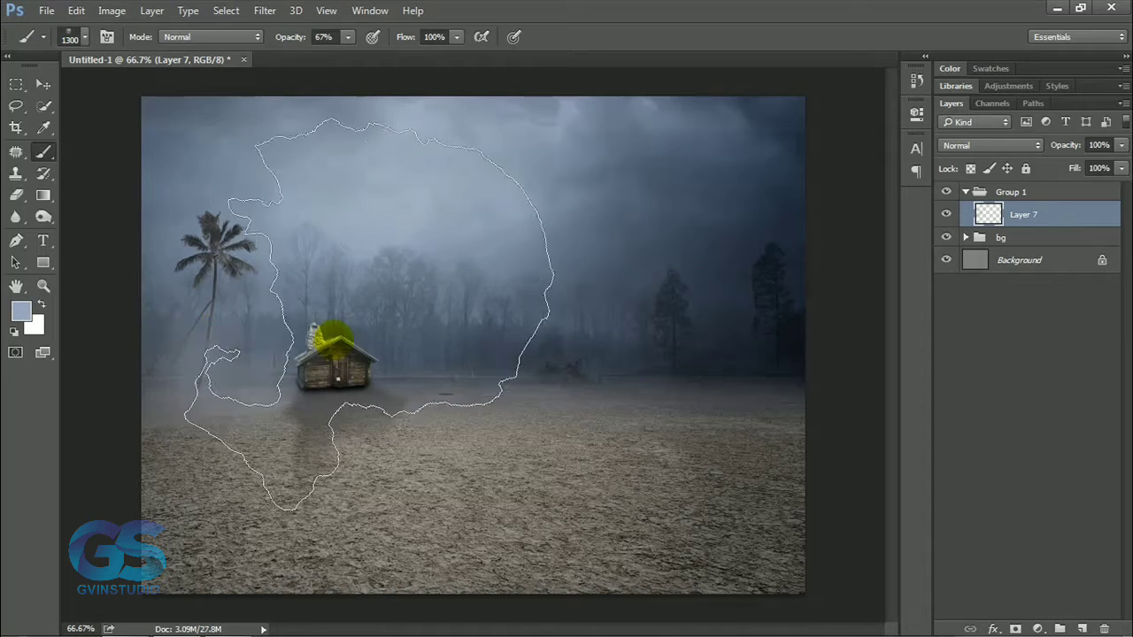
# Paint more fog along the treeline with the brush at 500 px and lower the fog layer's opacity to 47%.
pyautogui.press('[')
pyautogui.press('[')
pyautogui.press('[')
pyautogui.press('[')
pyautogui.press('[')
pyautogui.press('[')
pyautogui.press('[')
pyautogui.click(391, 356)
pyautogui.click(480, 370)
pyautogui.click(574, 361)
pyautogui.click(521, 305)
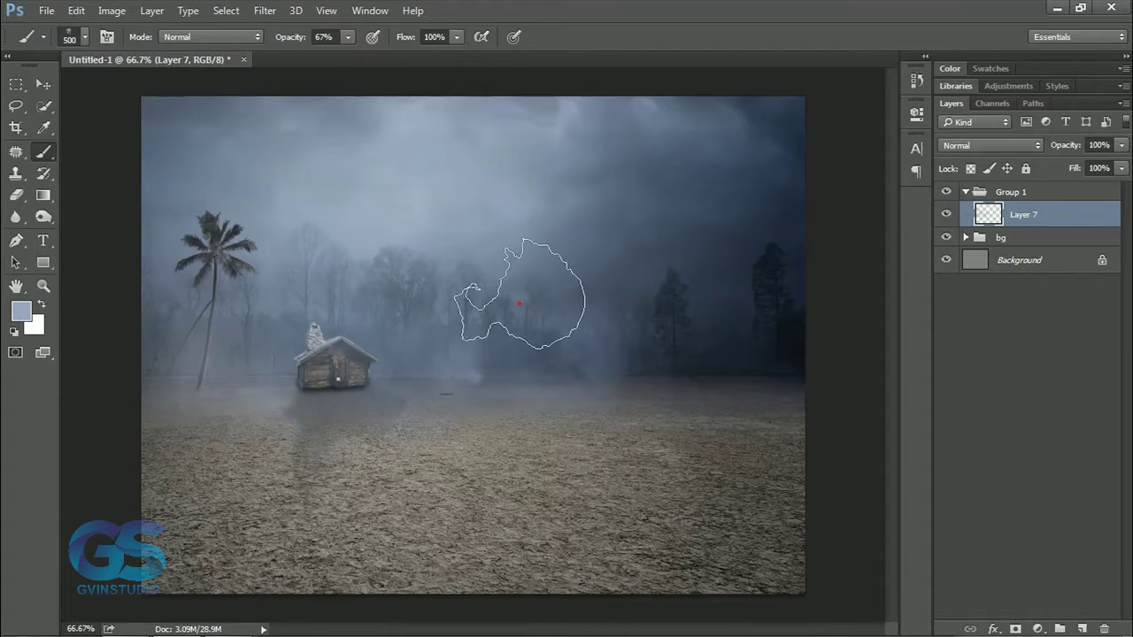
pyautogui.click(216, 270)
pyautogui.click(243, 252)
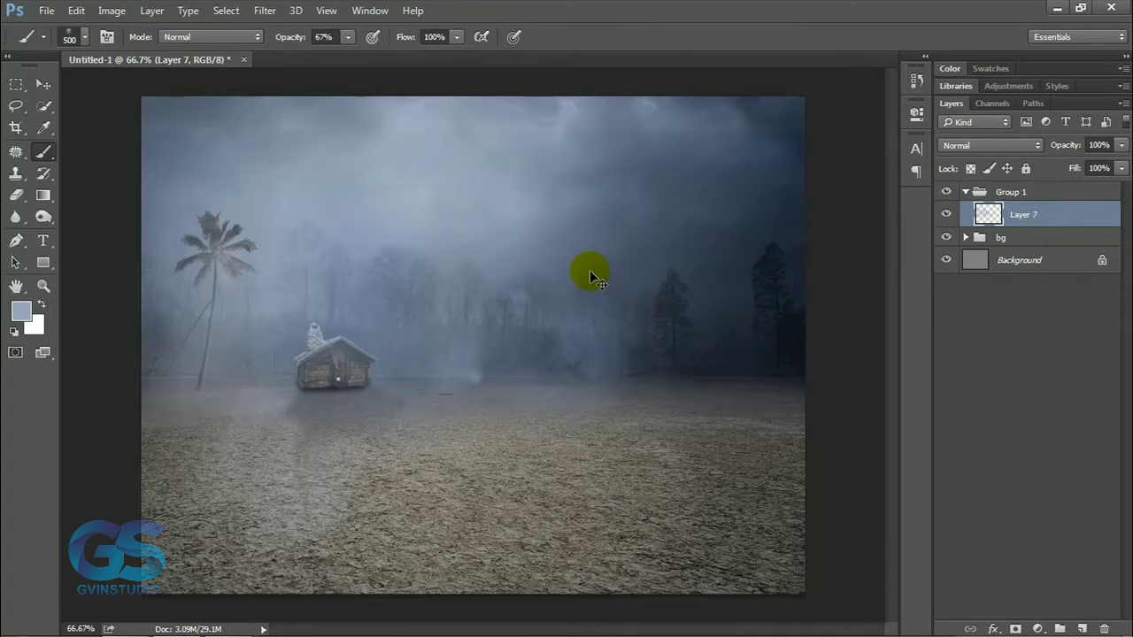
pyautogui.hotkey('ctrl', 'z')
pyautogui.moveTo(1059, 152); pyautogui.dragTo(1036, 153)
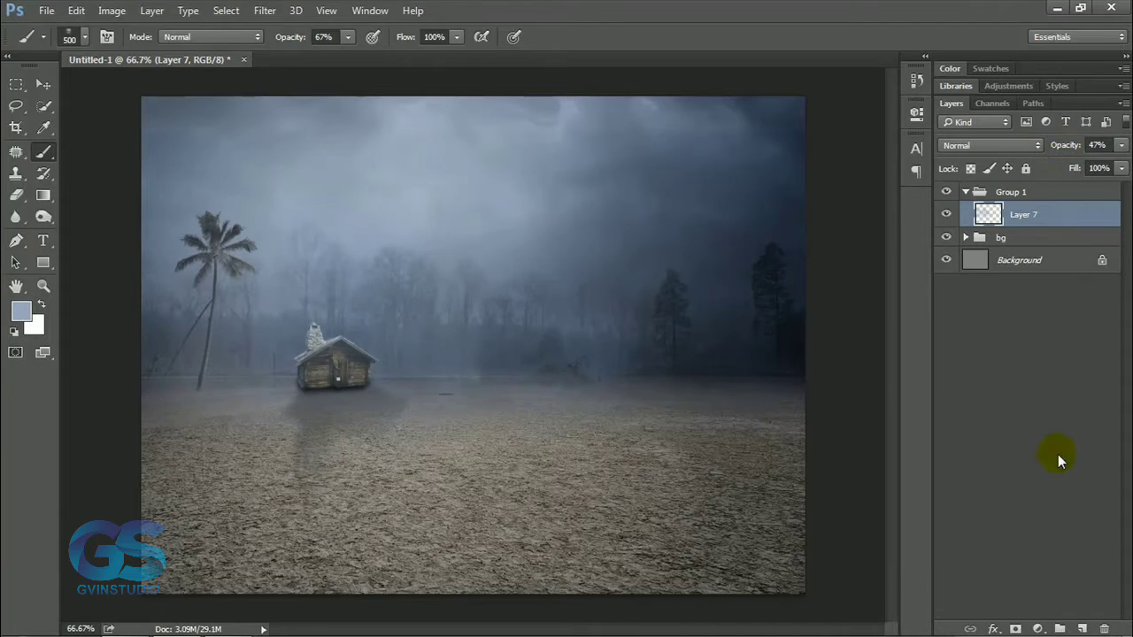
# Paint broad mist on a second new layer with a different fog brush at up to 1000 px and lower its opacity to 36%.
pyautogui.click(1081, 628)
pyautogui.rightClick(445, 344)
pyautogui.doubleClick(470, 548)
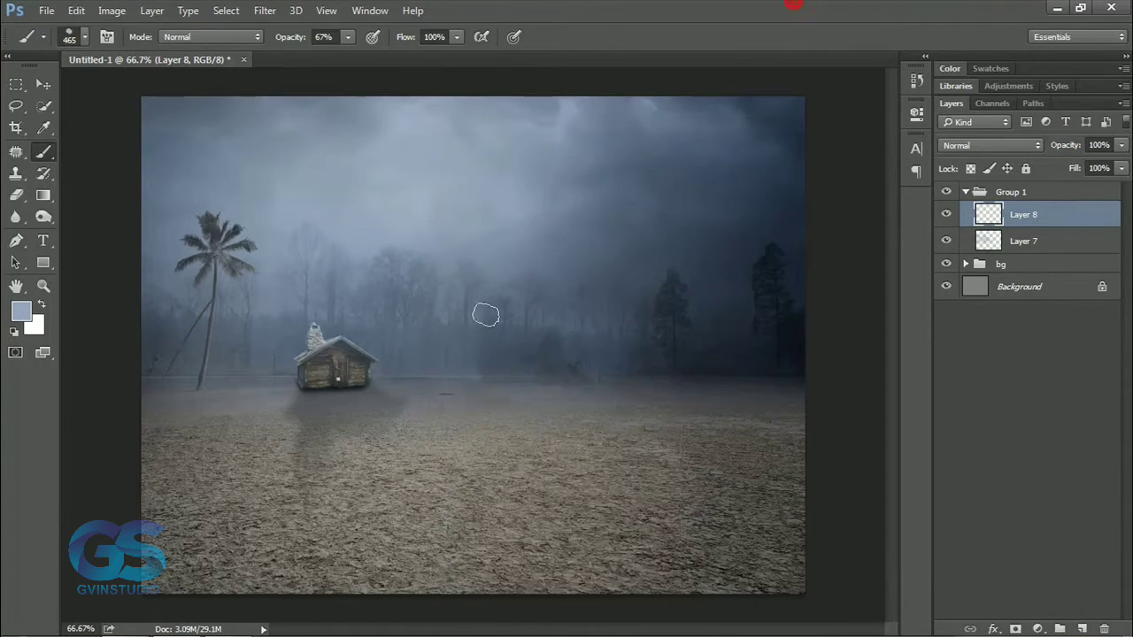
pyautogui.press(']')
pyautogui.press(']')
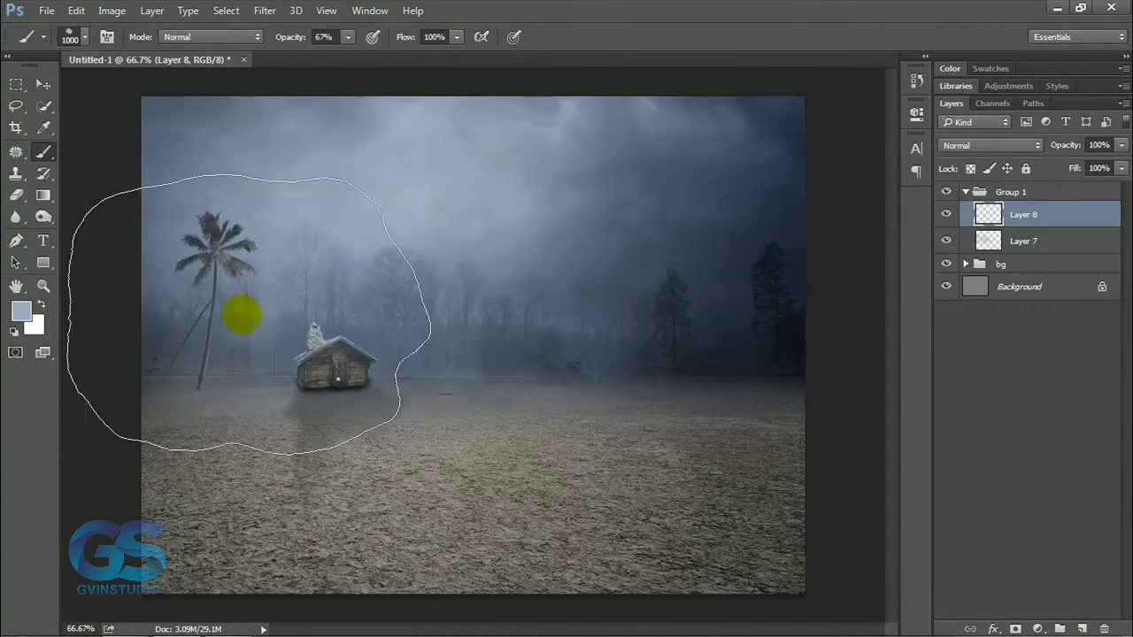
pyautogui.moveTo(255, 318)
pyautogui.mouseDown()
pyautogui.moveTo(479, 288)
pyautogui.moveTo(548, 202)
pyautogui.moveTo(515, 139)
pyautogui.moveTo(436, 158)
pyautogui.moveTo(171, 137)
pyautogui.mouseUp()
pyautogui.moveTo(1064, 146); pyautogui.dragTo(1037, 152)
# Mask out the forest layer's upper part across the sky, painting its existing mask with a soft round black brush at 200 px.
pyautogui.click(965, 264)
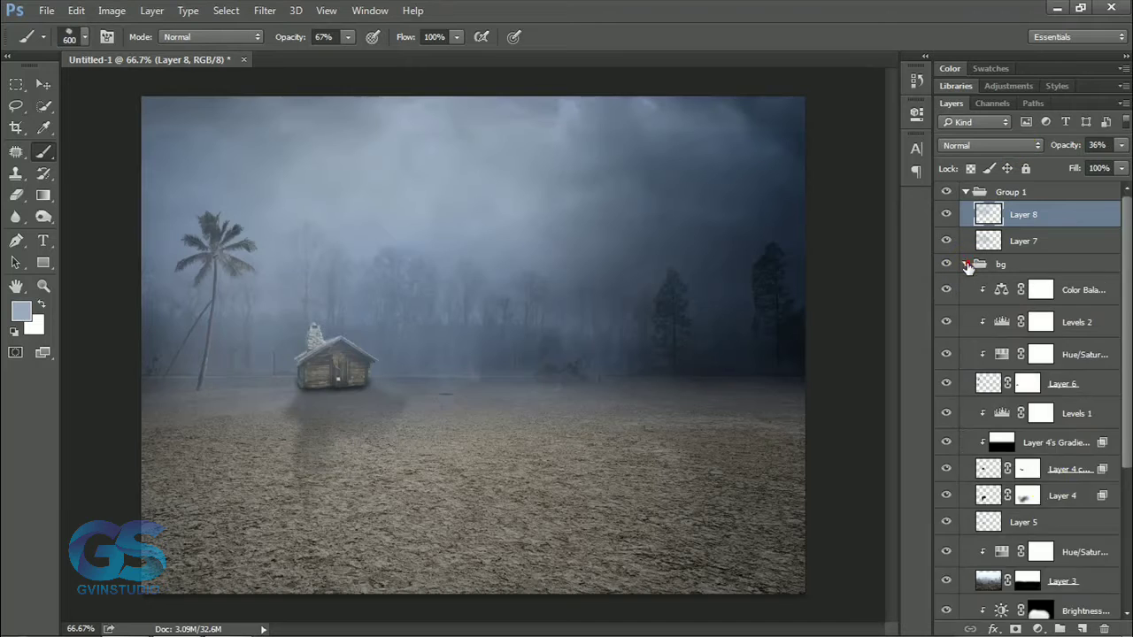
pyautogui.scroll(-2, 1027, 399)
pyautogui.click(946, 542)
pyautogui.click(946, 542)
pyautogui.click(1027, 547)
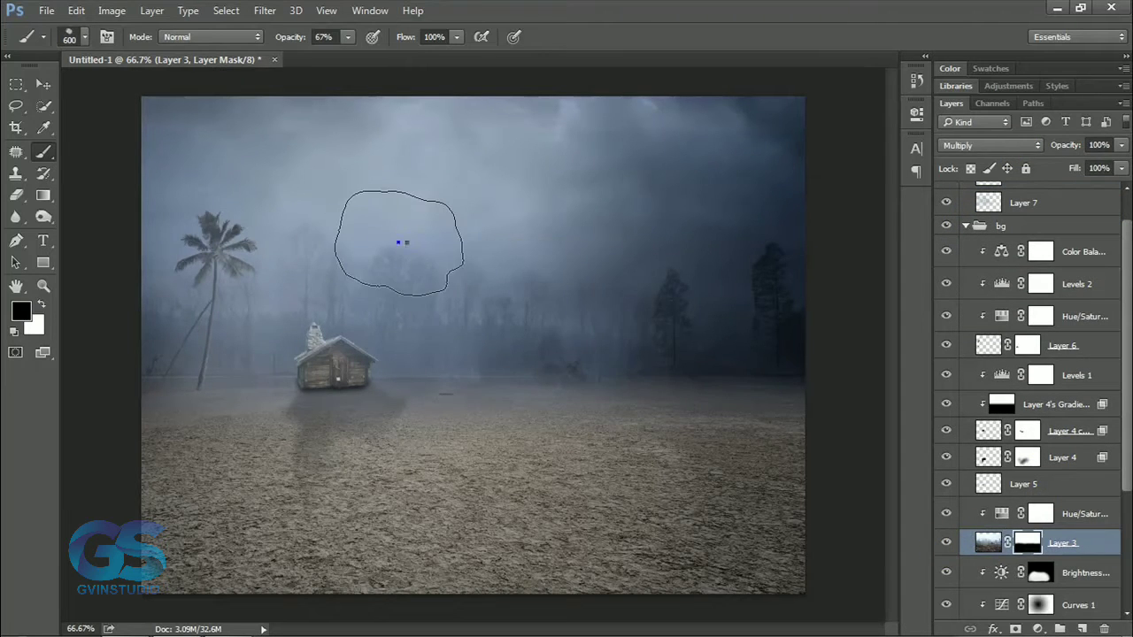
pyautogui.rightClick(405, 242)
pyautogui.moveTo(596, 449); pyautogui.dragTo(596, 391)
pyautogui.click(433, 392)
pyautogui.click(681, 4)
pyautogui.press('[')
pyautogui.press('[')
pyautogui.press('[')
pyautogui.press('[')
pyautogui.press('[')
pyautogui.moveTo(659, 161)
pyautogui.mouseDown()
pyautogui.moveTo(768, 126)
pyautogui.moveTo(322, 121)
pyautogui.mouseUp()
pyautogui.moveTo(480, 140); pyautogui.dragTo(753, 131)
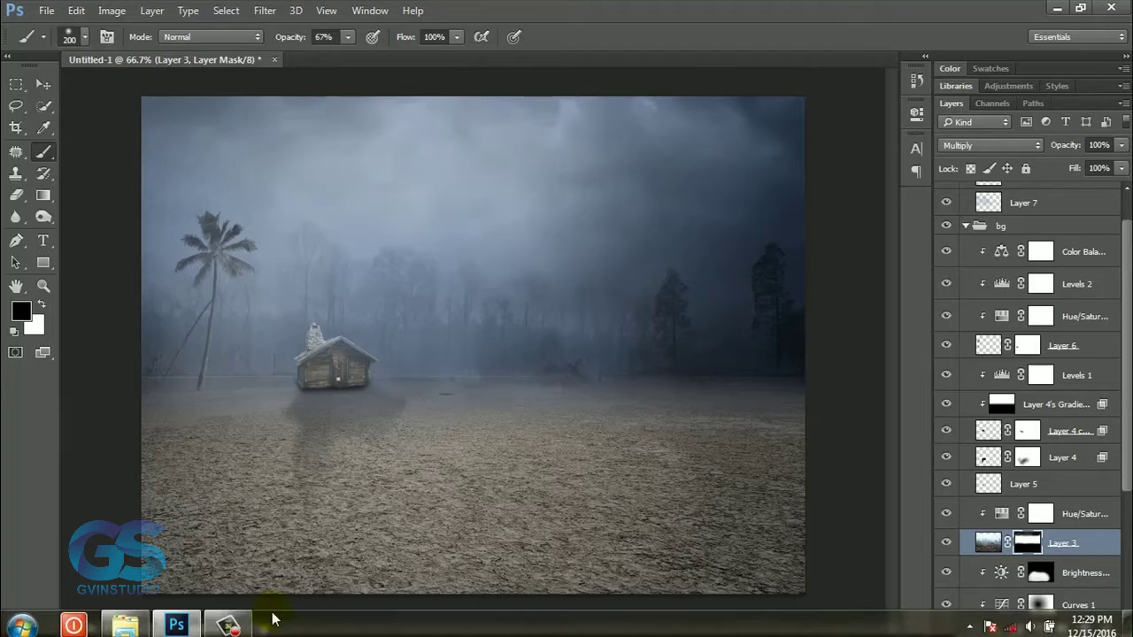
pyautogui.click(228, 625)
pyautogui.click(1051, 581)
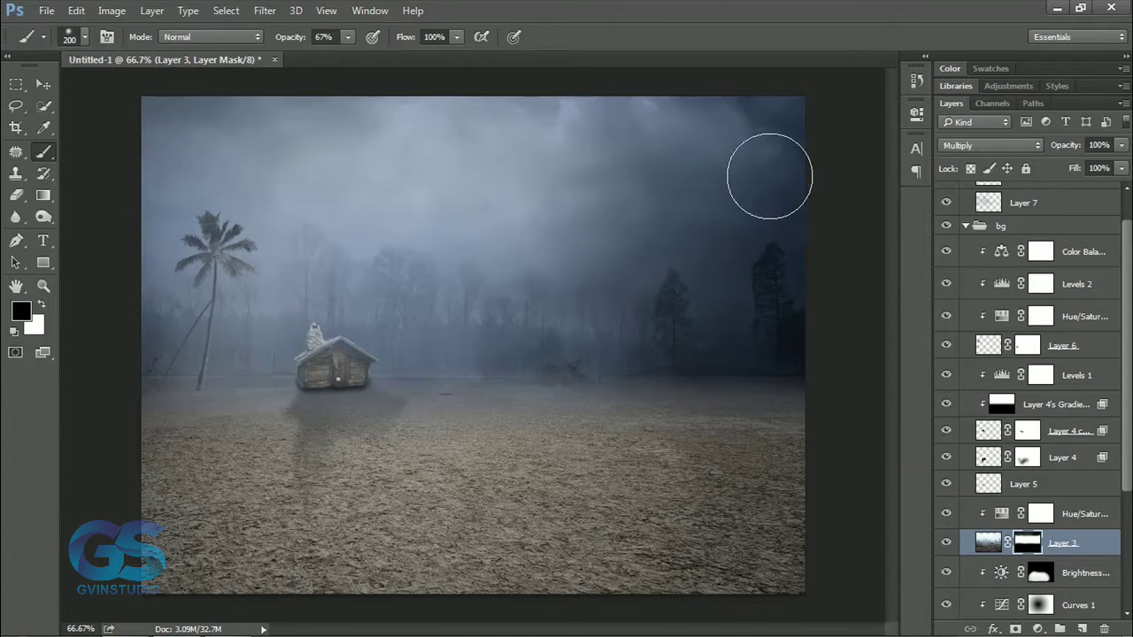
# Examine what the cabin, its cast shadow and Layer 5 contribute by toggling their visibility.
pyautogui.scroll(-1, 961, 417)
pyautogui.click(946, 420)
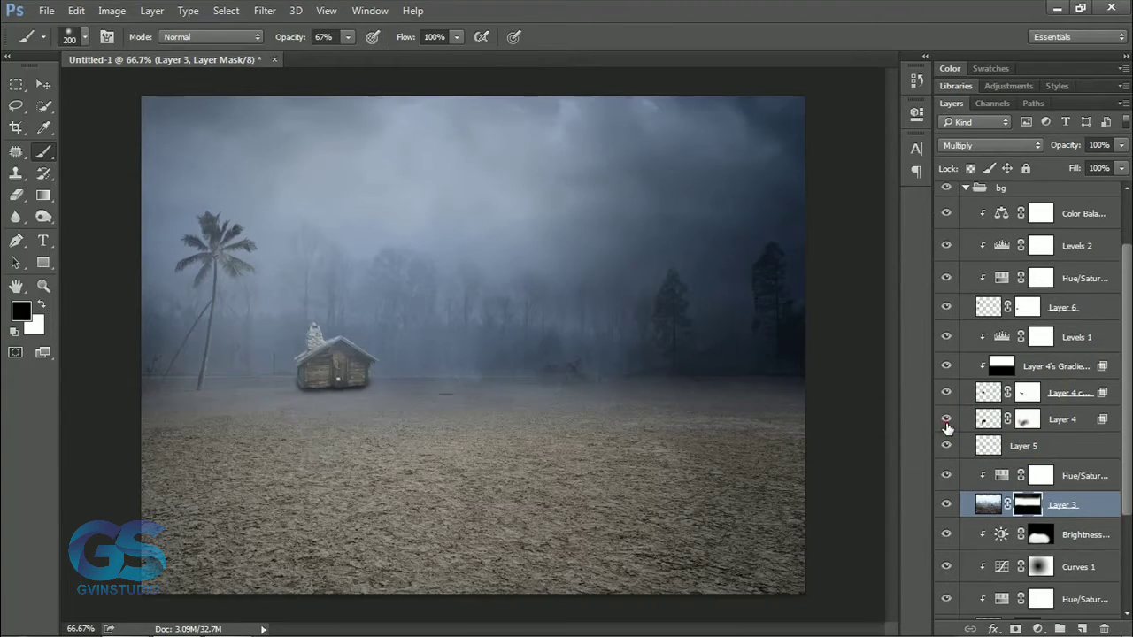
pyautogui.click(947, 424)
pyautogui.click(946, 395)
pyautogui.click(946, 395)
pyautogui.click(946, 395)
pyautogui.click(945, 394)
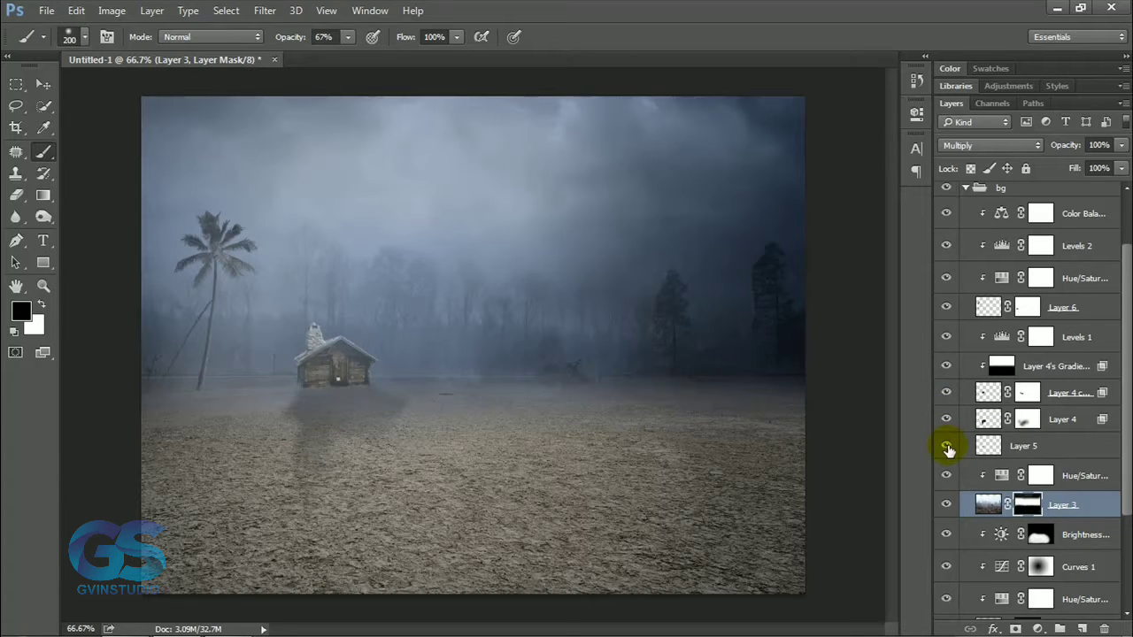
pyautogui.click(946, 446)
pyautogui.click(1024, 447)
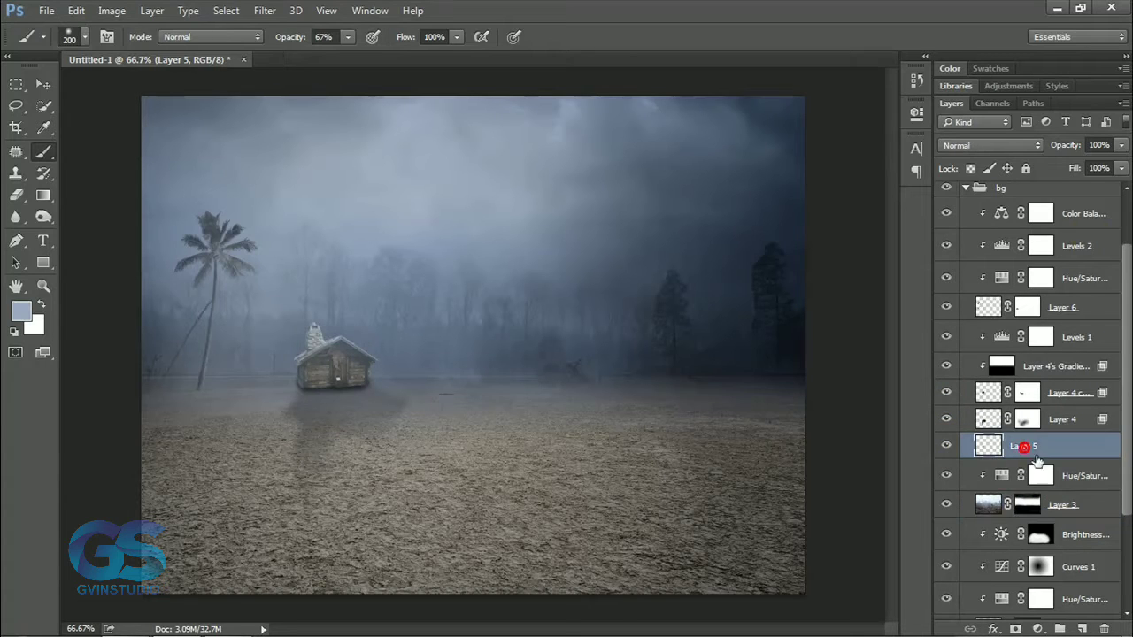
pyautogui.click(989, 396)
# Add a new empty clipped layer above the palm's Color Balance adjustment.
pyautogui.click(1074, 216)
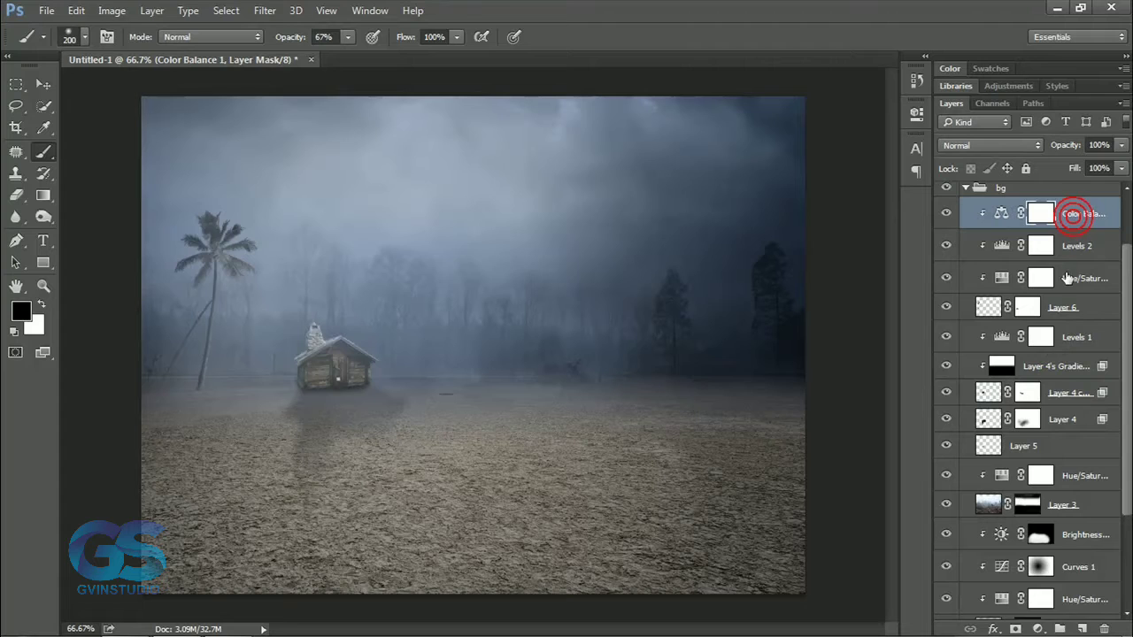
pyautogui.keyDown('alt'); pyautogui.click(1083, 628); pyautogui.keyUp('alt')
pyautogui.click(443, 213)
pyautogui.press('Return')
# Paint black over the cabin's base and the ground before it at 100% brush opacity, reducing the brush from 200 to 100 px.
pyautogui.scroll(2, 364, 410)
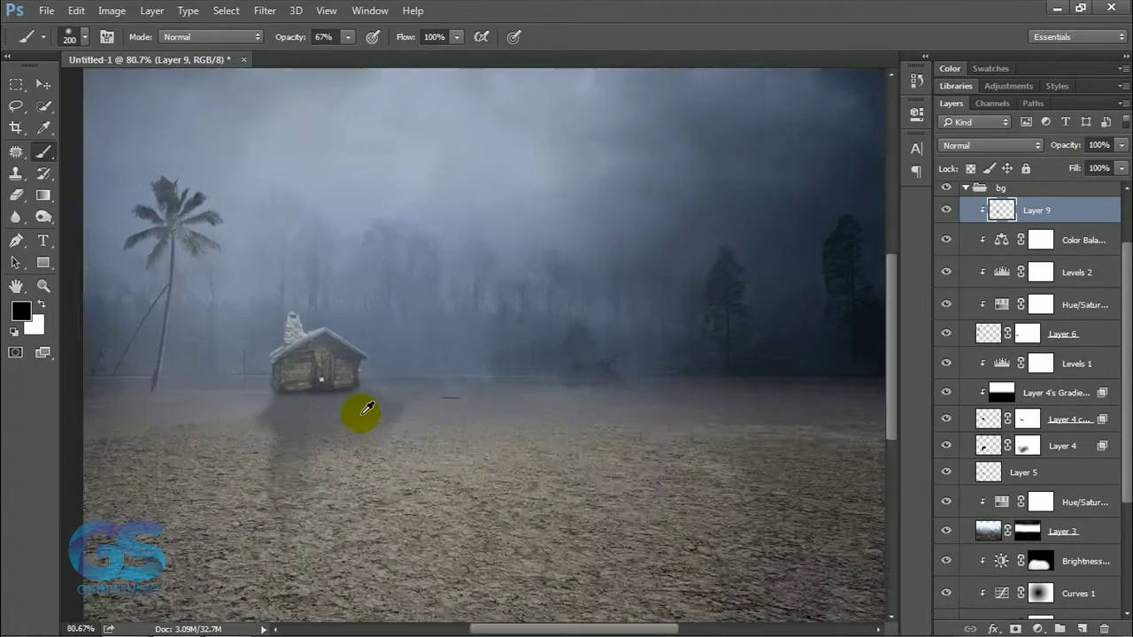
pyautogui.scroll(1, 361, 414)
pyautogui.click(272, 434)
pyautogui.moveTo(284, 41); pyautogui.dragTo(332, 42)
pyautogui.click(294, 424)
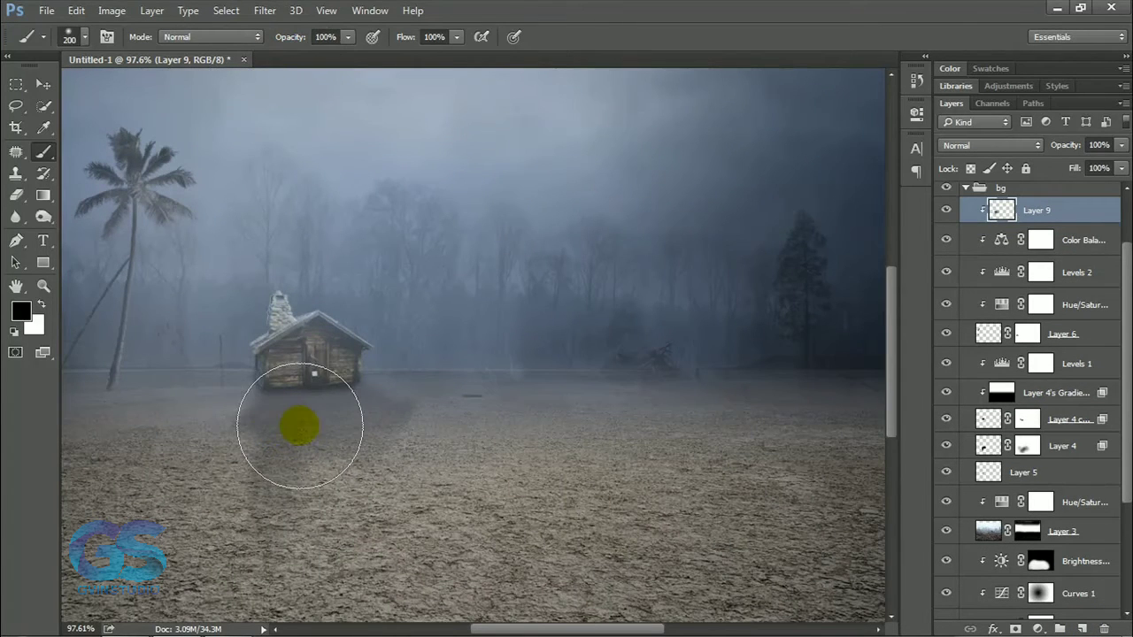
pyautogui.press('[')
pyautogui.press('[')
pyautogui.press('[')
pyautogui.press('[')
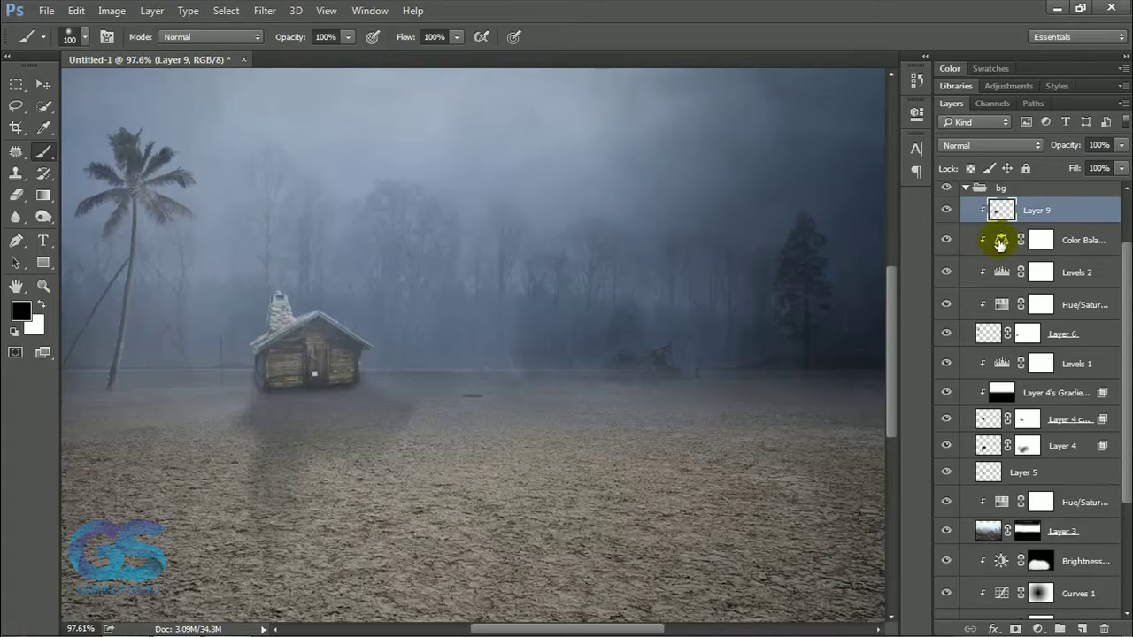
pyautogui.click(346, 379)
# Check the cast shadow by toggling its visibility, and move the black-painted layer below the palm, directly above the cabin's Levels adjustment.
pyautogui.click(946, 444)
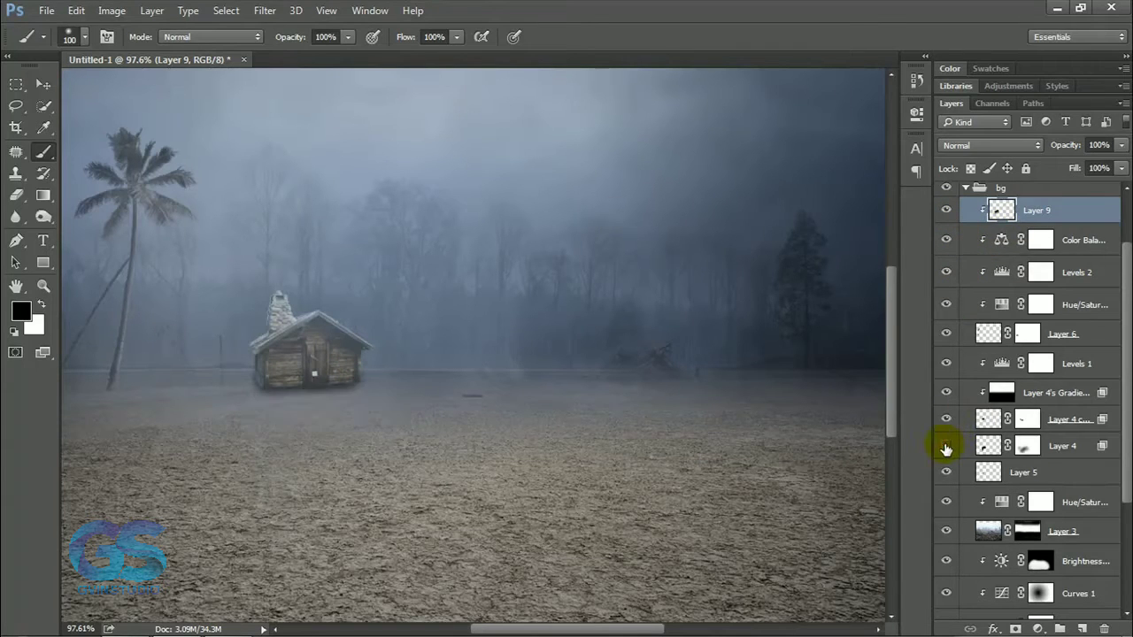
pyautogui.click(946, 445)
pyautogui.click(945, 420)
pyautogui.click(945, 419)
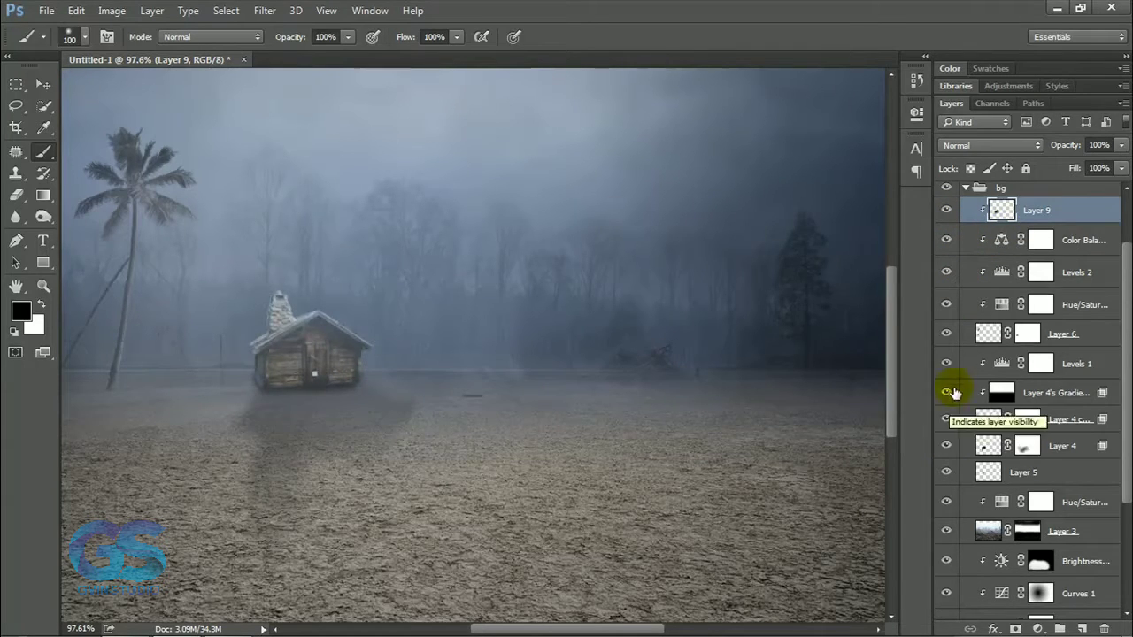
pyautogui.moveTo(1071, 209); pyautogui.dragTo(1072, 341)
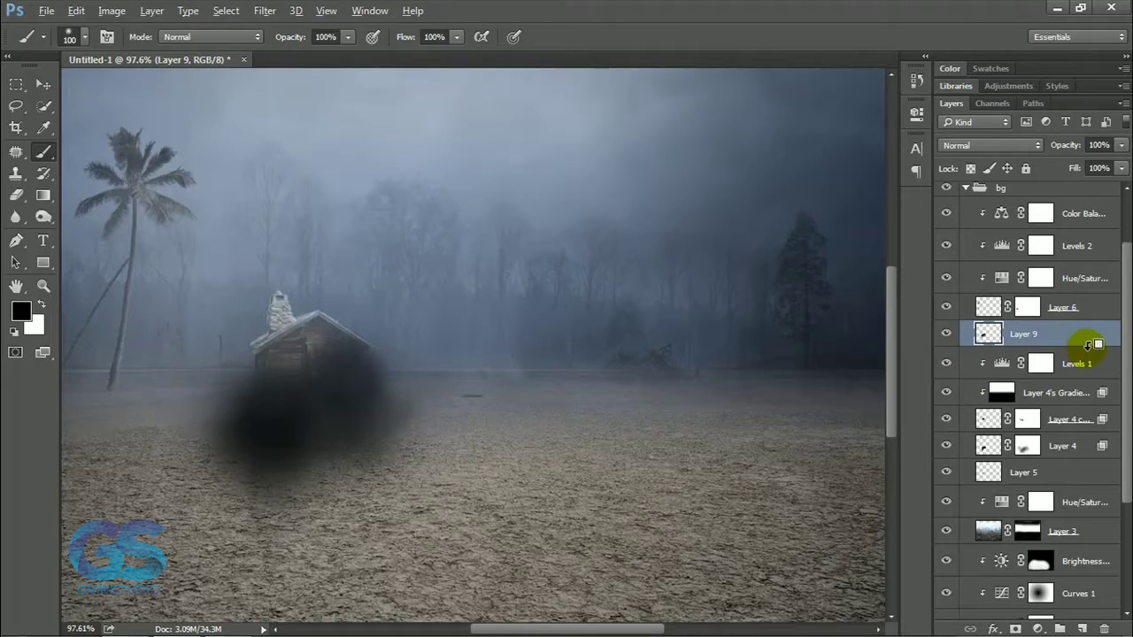
# Clip Layer 9 to the cabin and soften its black paint with a 42% opacity eraser enlarged to 90 px.
pyautogui.keyDown('alt'); pyautogui.click(1088, 346); pyautogui.keyUp('alt')
pyautogui.press('e')
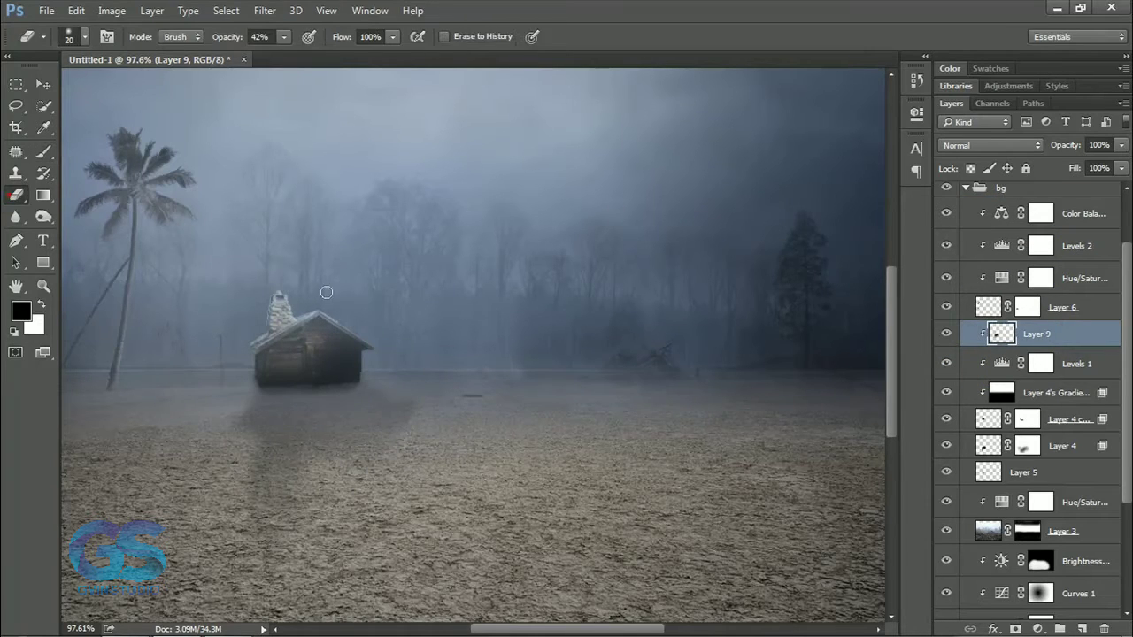
pyautogui.press(']')
pyautogui.press(']')
pyautogui.press(']')
pyautogui.press(']')
pyautogui.press(']')
pyautogui.moveTo(255, 296)
pyautogui.mouseDown()
pyautogui.moveTo(371, 324)
pyautogui.moveTo(278, 332)
pyautogui.moveTo(263, 290)
pyautogui.mouseUp()
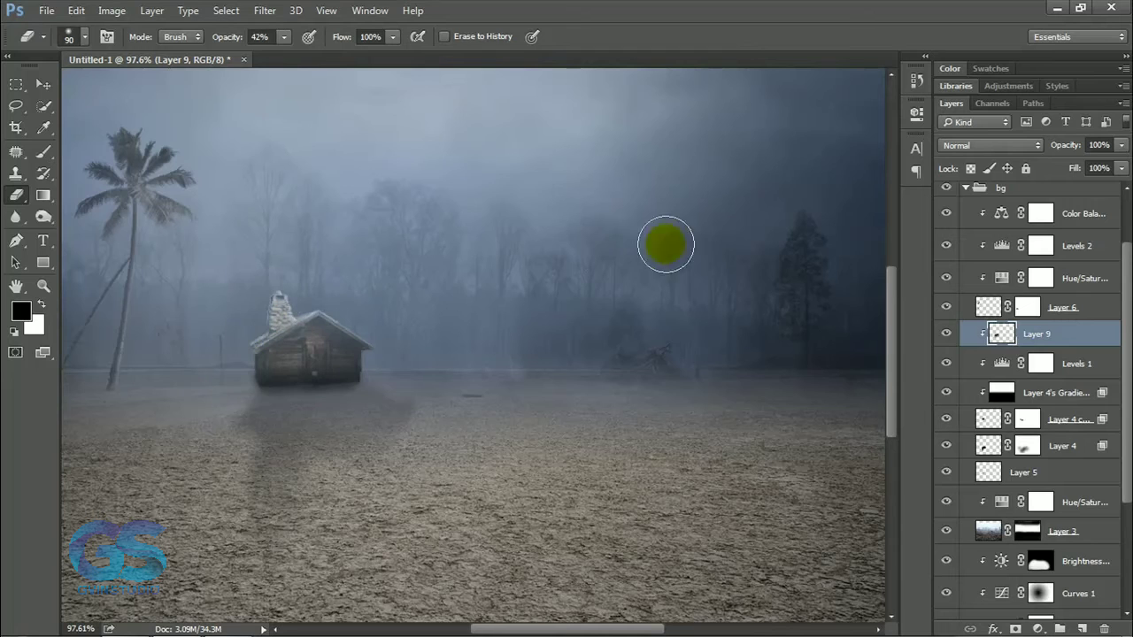
# Lower Layer 9's opacity to 65% and Layer 5's opacity to 73%.
pyautogui.moveTo(1064, 150); pyautogui.dragTo(1054, 151)
pyautogui.press('v')
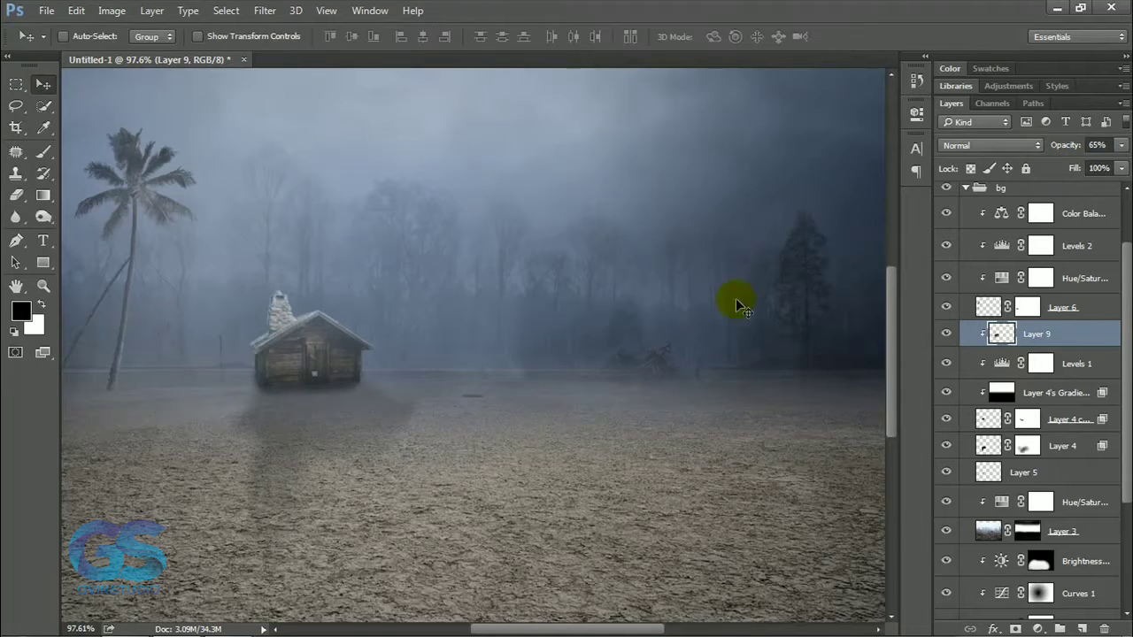
pyautogui.click(983, 470)
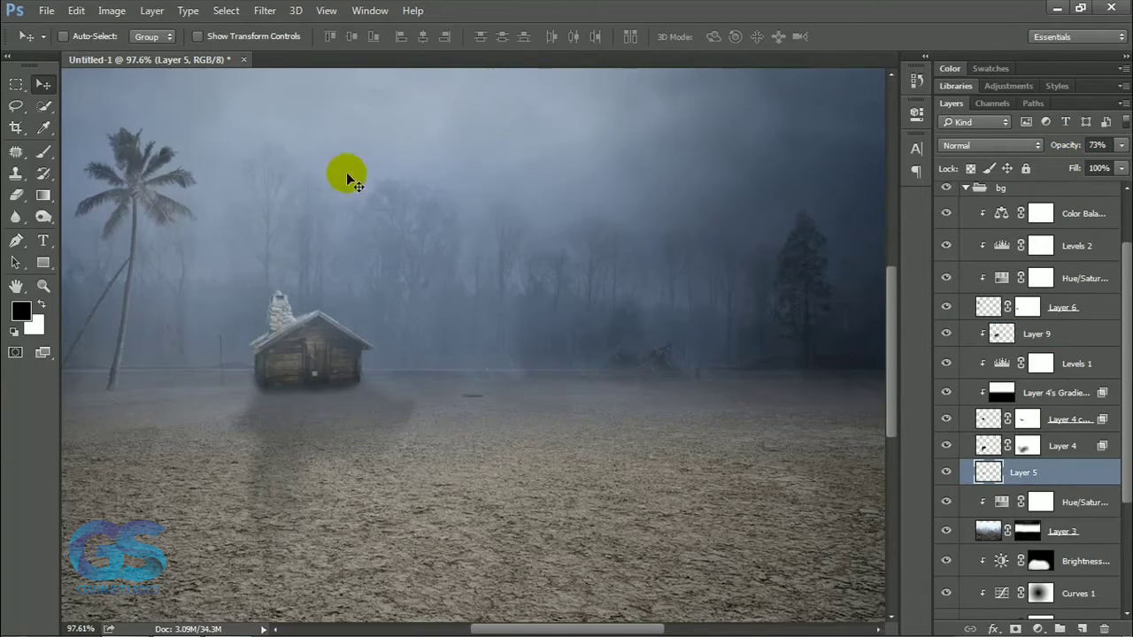
pyautogui.scroll(-6, 511, 297)
pyautogui.scroll(2, 516, 301)
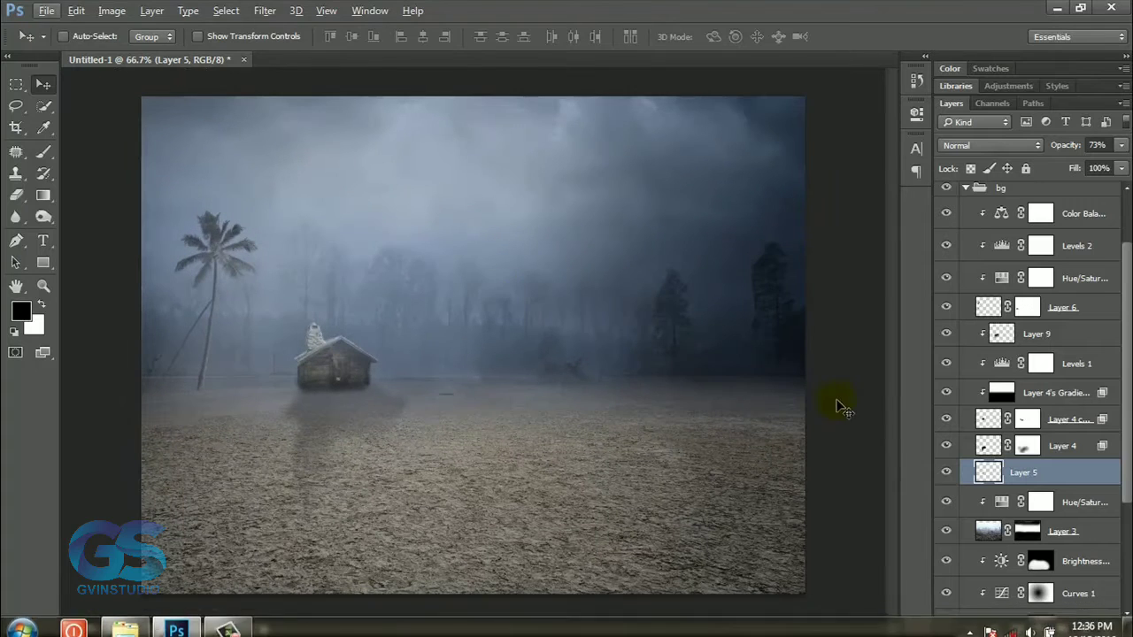
# Collapse the bg group and the group above it, and rename the upper group as fog.
pyautogui.click(966, 188)
pyautogui.click(966, 192)
pyautogui.doubleClick(1007, 192)
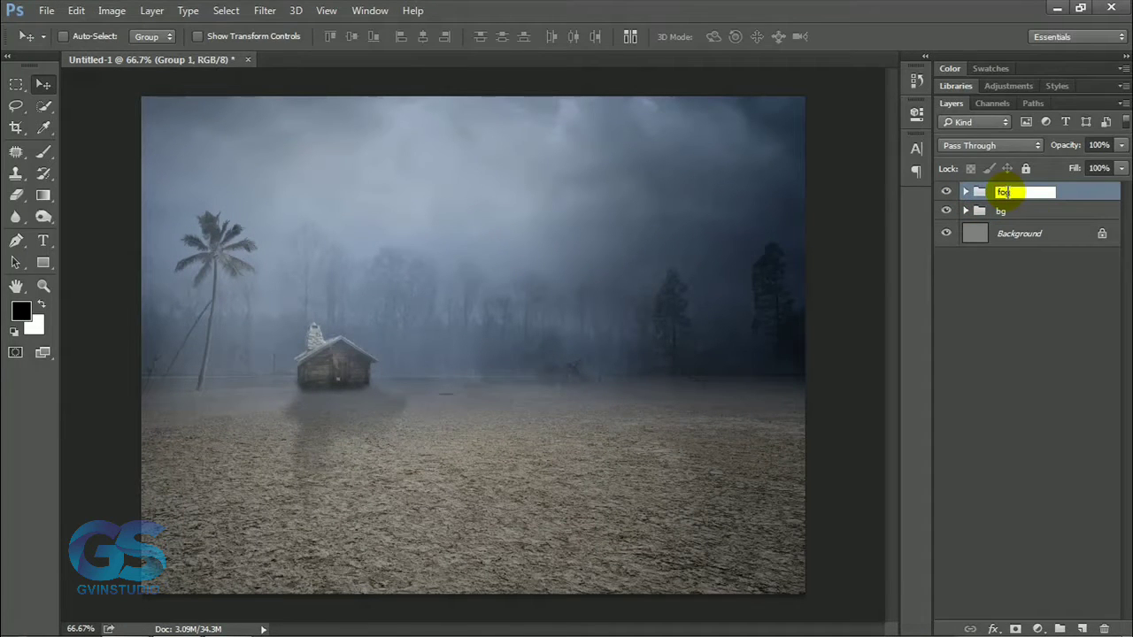
pyautogui.press('Return')
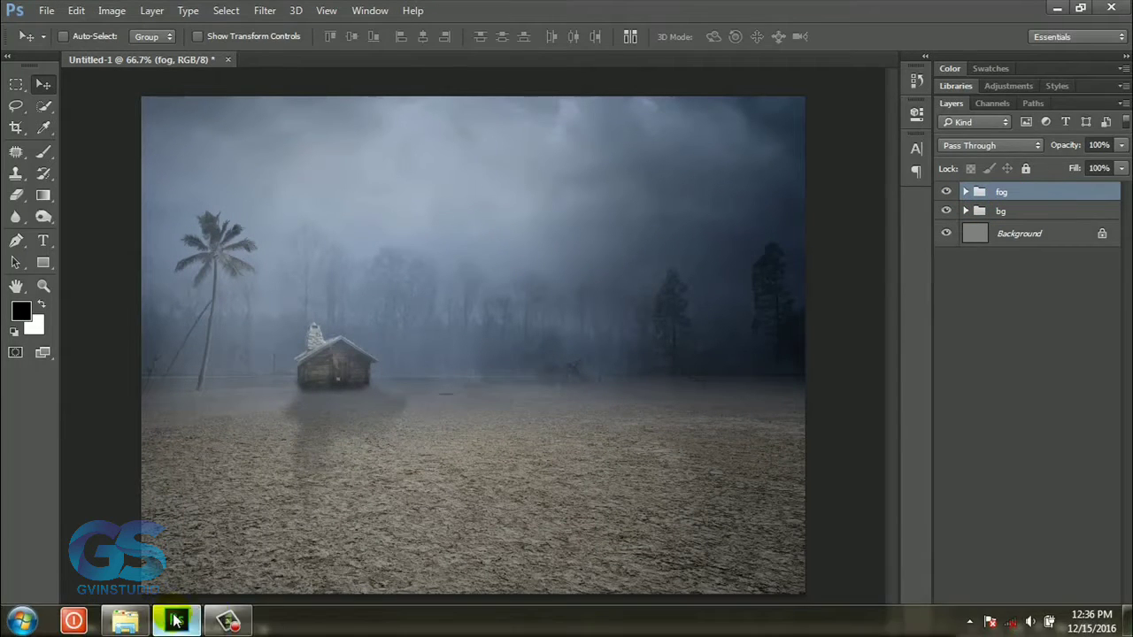
# Open the image gorilla_2_png_by_chaseandlinda-d9pvrm7 from the Source folder.
pyautogui.click(46, 13)
pyautogui.click(61, 39)
pyautogui.moveTo(842, 252); pyautogui.dragTo(840, 312)
pyautogui.click(556, 296)
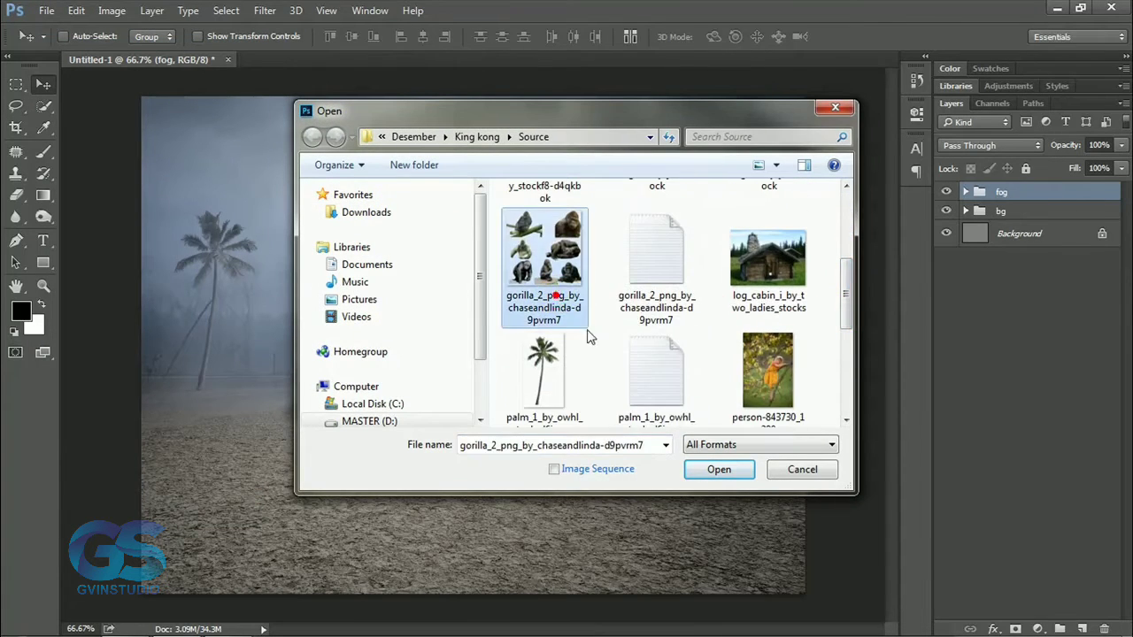
pyautogui.press('Return')
# Lasso the ape standing on all fours in the lower-left of the sheet and bring it into the Untitled-1 composition.
pyautogui.click(17, 107)
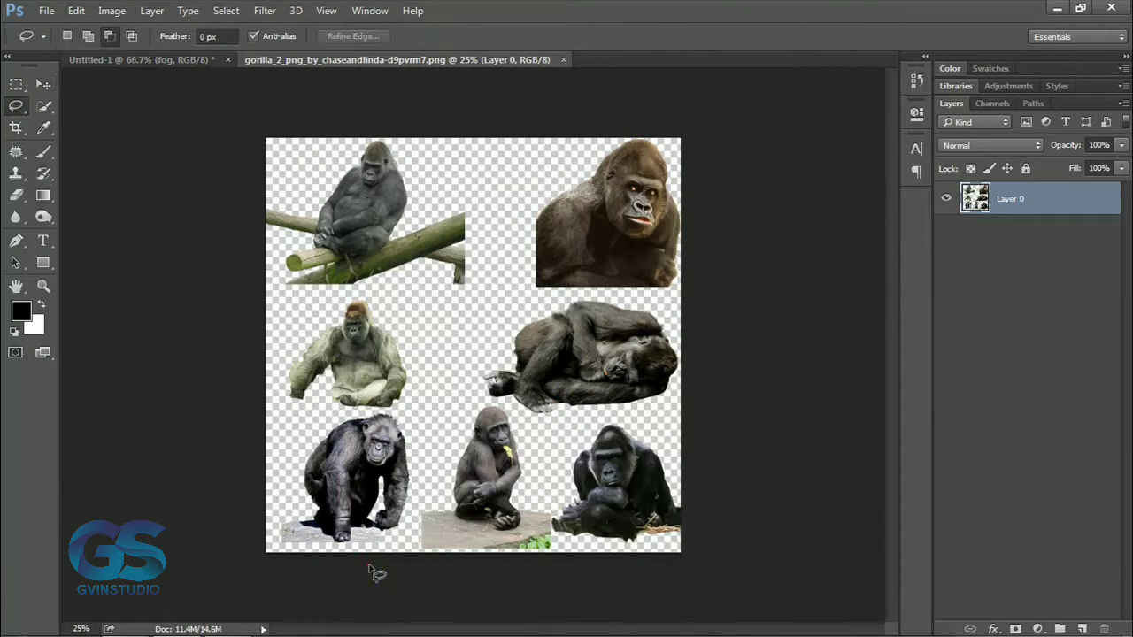
pyautogui.moveTo(383, 548)
pyautogui.mouseDown()
pyautogui.moveTo(408, 524)
pyautogui.moveTo(418, 448)
pyautogui.moveTo(407, 423)
pyautogui.moveTo(363, 413)
pyautogui.moveTo(300, 457)
pyautogui.moveTo(289, 512)
pyautogui.moveTo(326, 553)
pyautogui.moveTo(387, 557)
pyautogui.moveTo(363, 430)
pyautogui.moveTo(237, 87)
pyautogui.moveTo(194, 68)
pyautogui.moveTo(316, 216)
pyautogui.moveTo(489, 337)
pyautogui.moveTo(533, 330)
pyautogui.mouseUp()
pyautogui.press('v')
# Flip the ape horizontally and position it on the right half of the desert scene.
pyautogui.hotkey('ctrl', 't')
pyautogui.rightClick(534, 333)
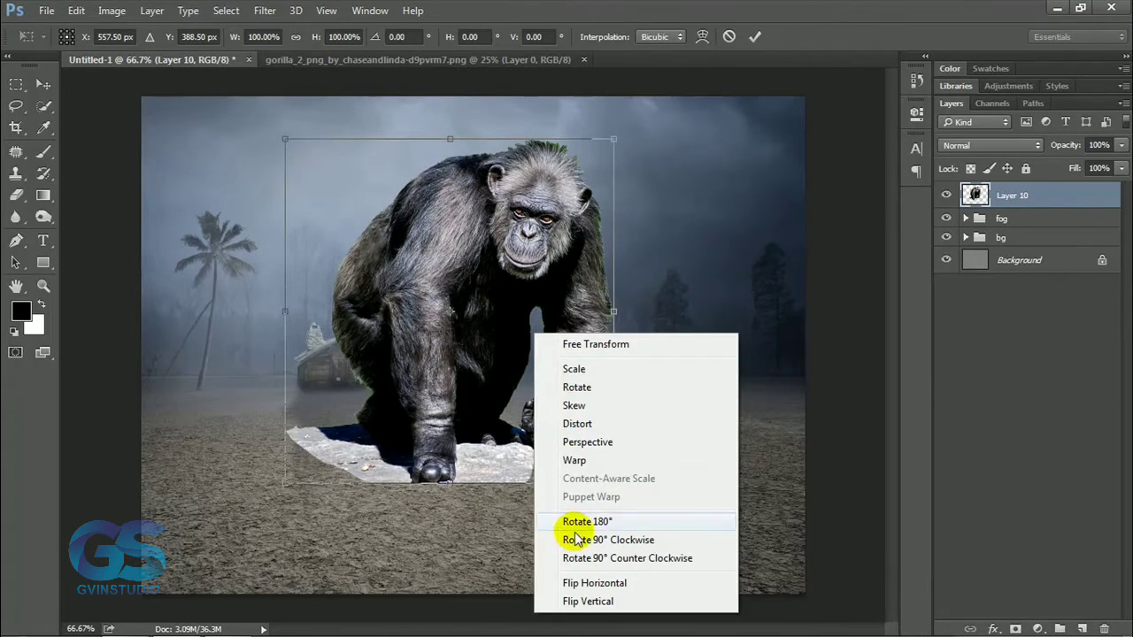
pyautogui.click(594, 583)
pyautogui.moveTo(535, 406); pyautogui.dragTo(723, 414)
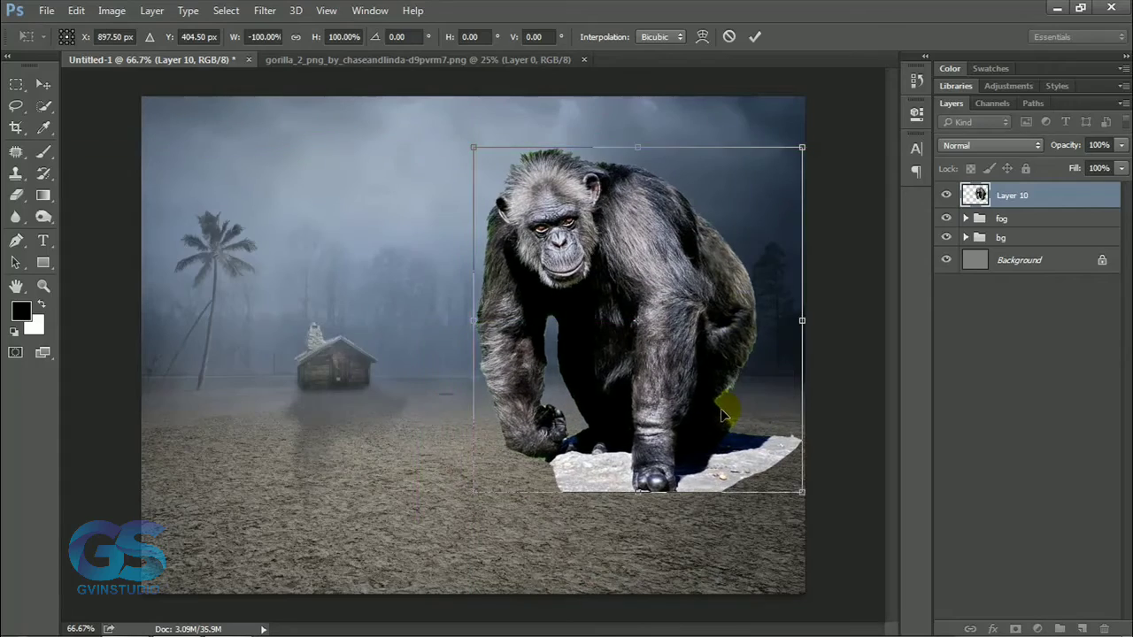
pyautogui.click(755, 36)
pyautogui.moveTo(660, 305); pyautogui.dragTo(571, 328)
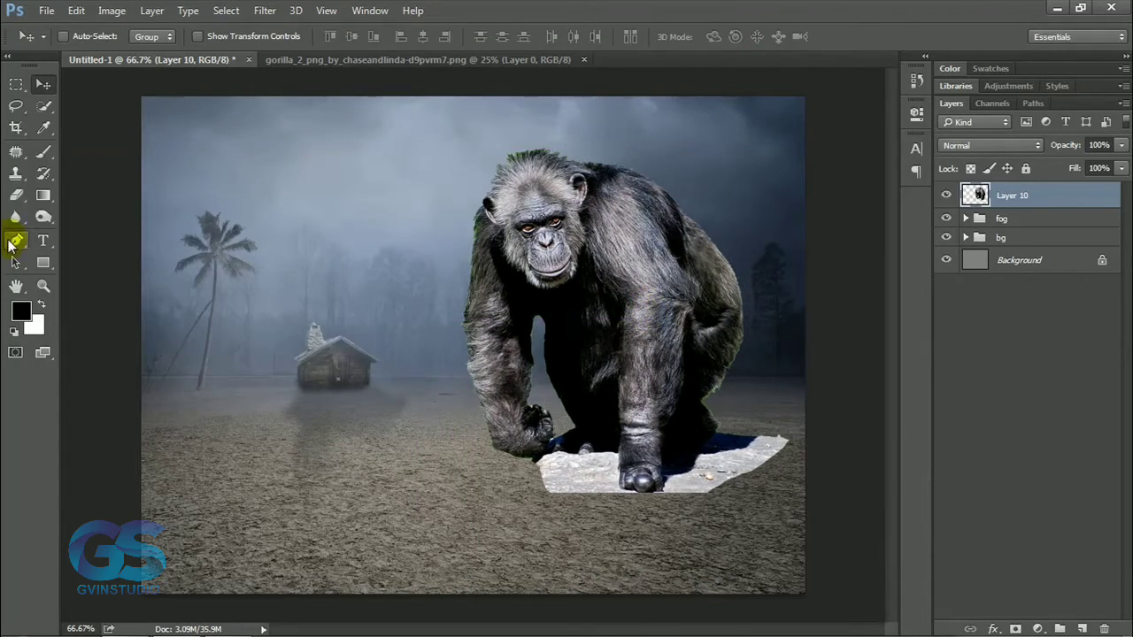
pyautogui.click(15, 241)
pyautogui.scroll(5, 577, 487)
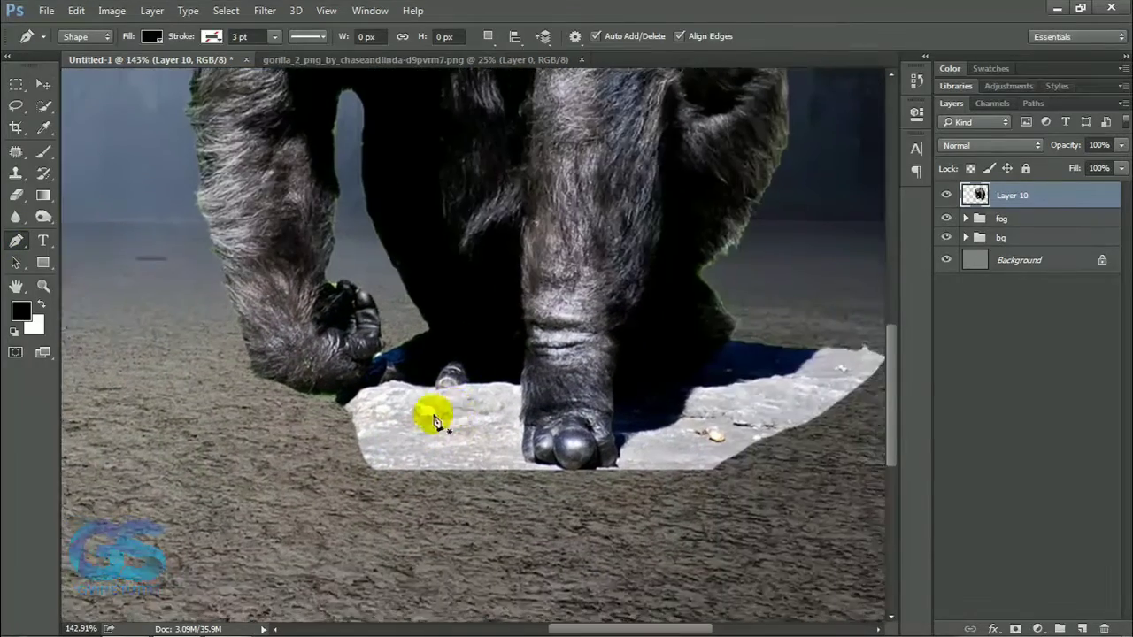
pyautogui.click(319, 405)
pyautogui.click(467, 387)
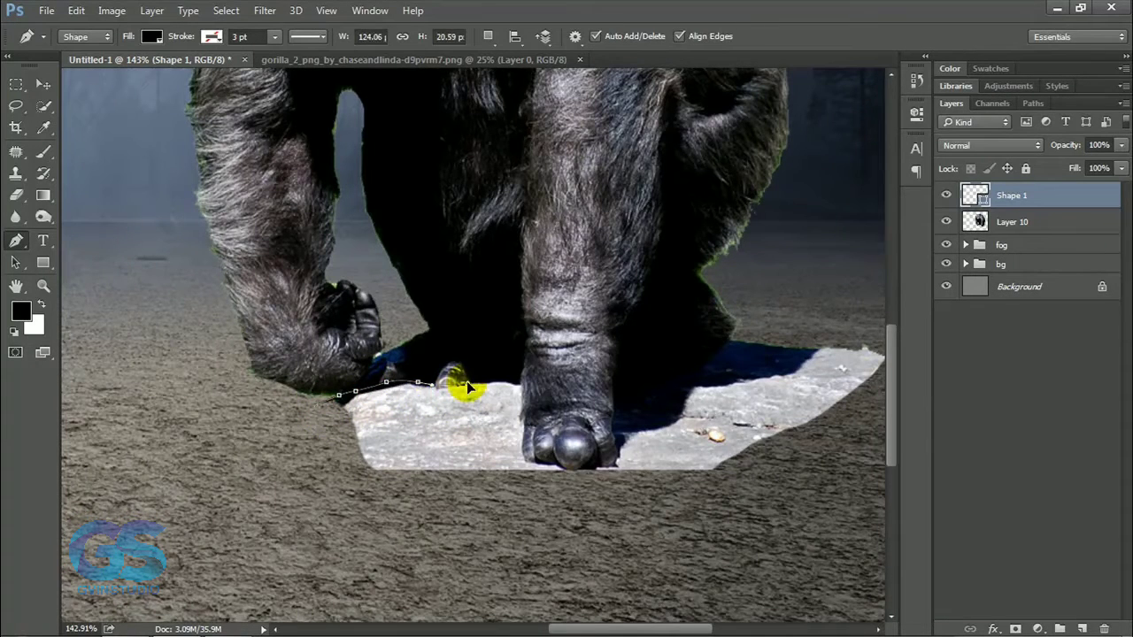
pyautogui.hotkey('ctrl', 'alt', 'z')
pyautogui.hotkey('ctrl', 'alt', 'z')
pyautogui.hotkey('ctrl', 'alt', 'z')
pyautogui.hotkey('ctrl', 'alt', 'z')
# Trace a pen path in Path mode along the ape's feet and around the grey rock slab beneath them.
pyautogui.click(86, 36)
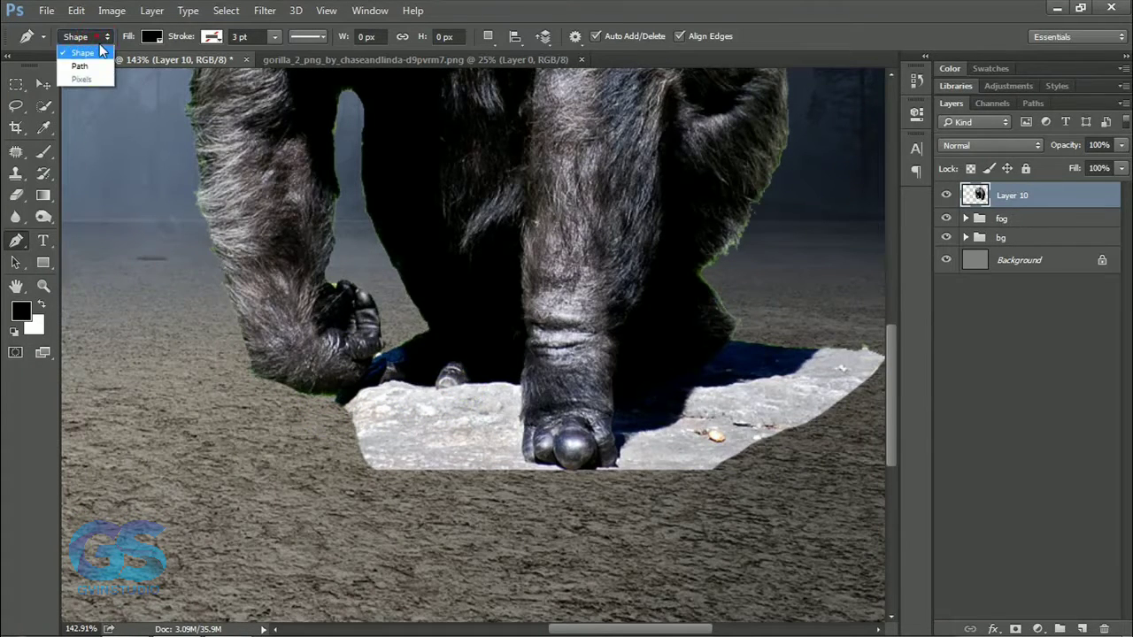
pyautogui.click(80, 62)
pyautogui.click(323, 410)
pyautogui.click(358, 390)
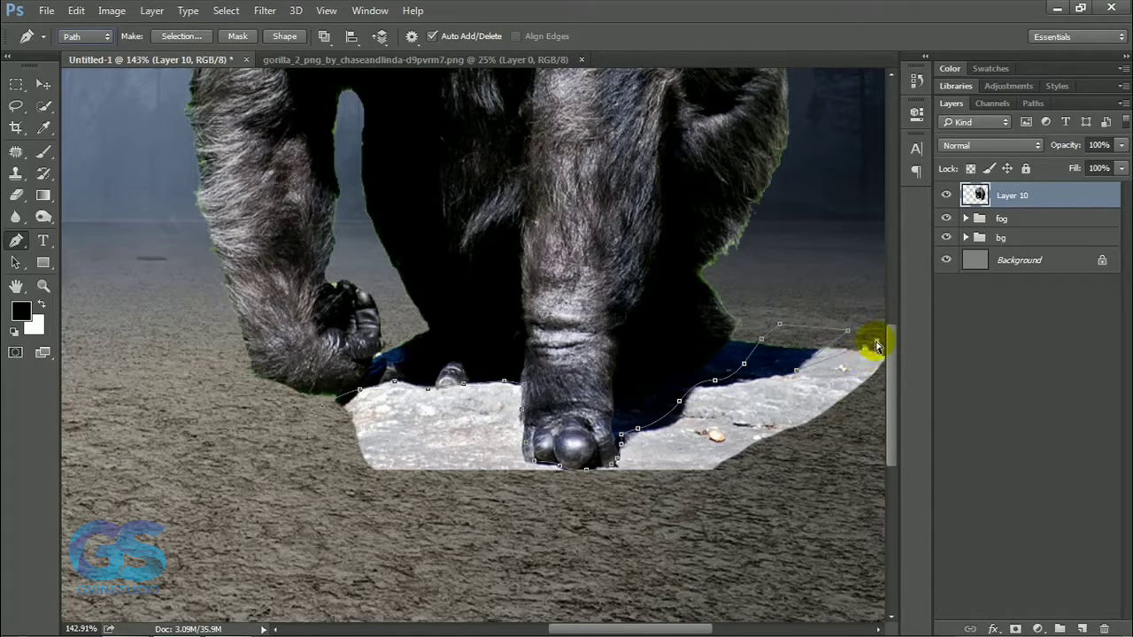
pyautogui.moveTo(664, 630); pyautogui.dragTo(700, 630)
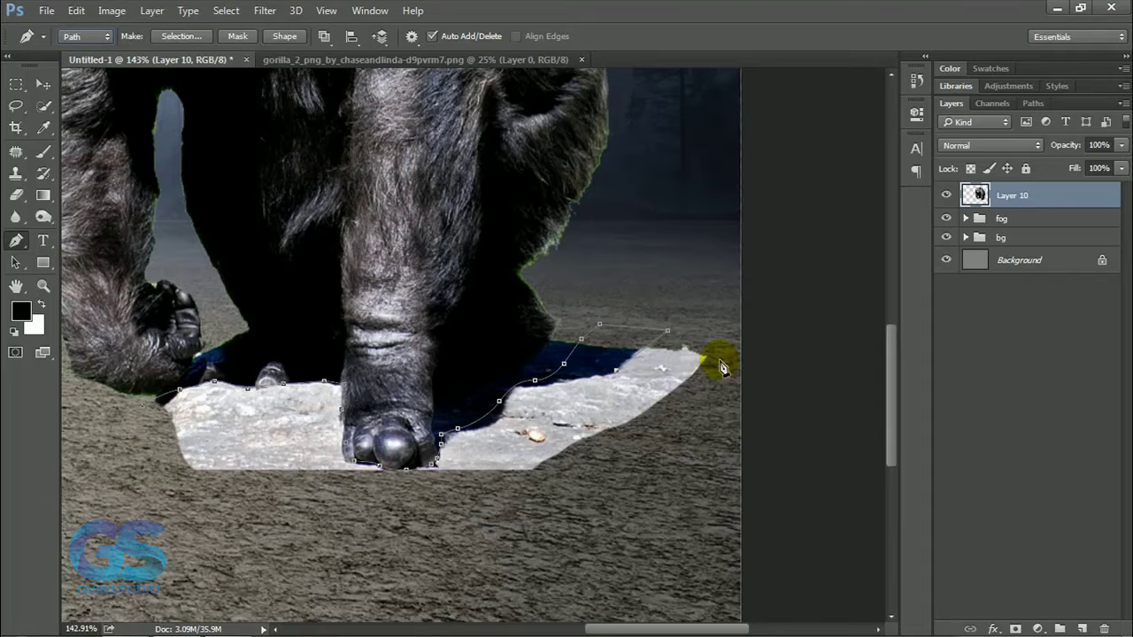
# Convert the path to a selection, add it as Layer 10's mask and invert the mask to hide the rock slab.
pyautogui.rightClick(221, 421)
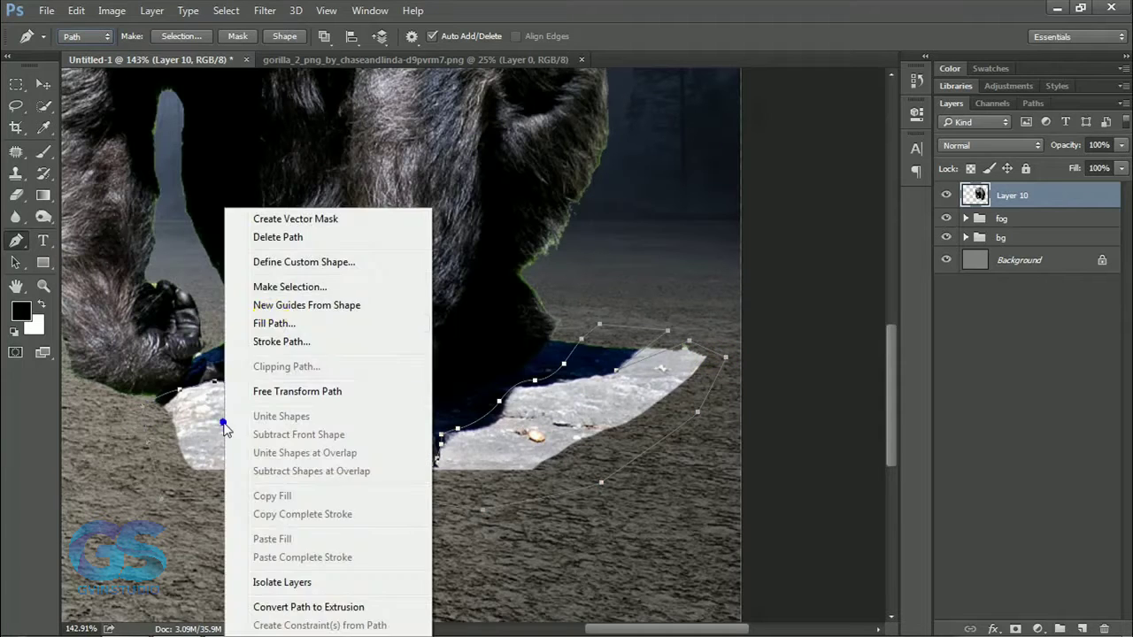
pyautogui.click(258, 286)
pyautogui.press('Return')
pyautogui.click(1016, 630)
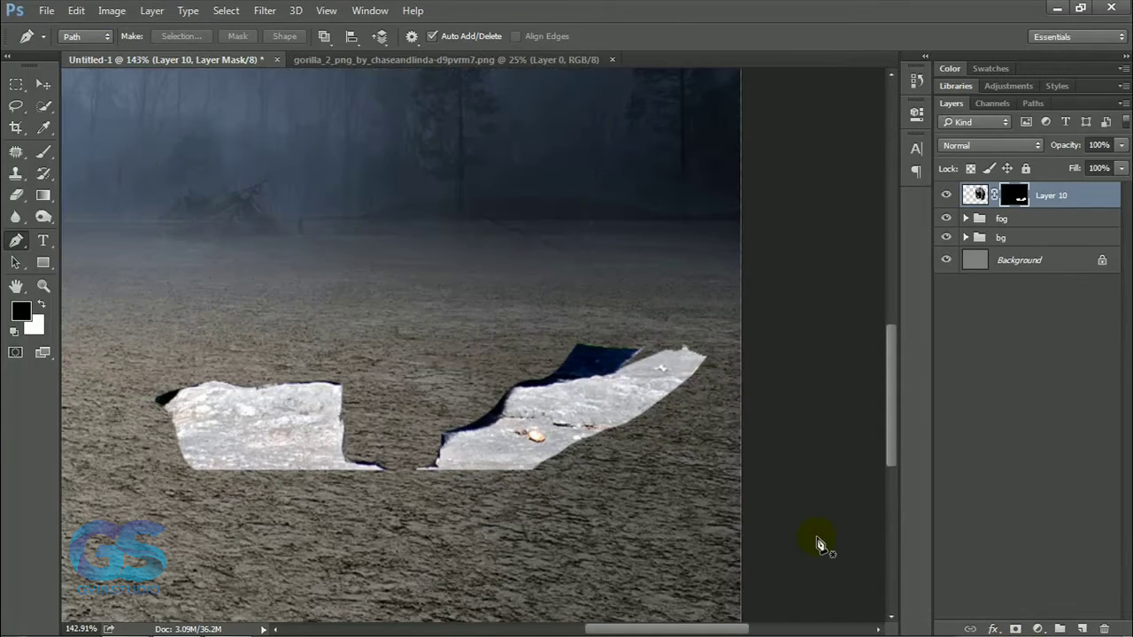
pyautogui.hotkey('ctrl', 'i')
pyautogui.click(37, 154)
pyautogui.click(650, 357)
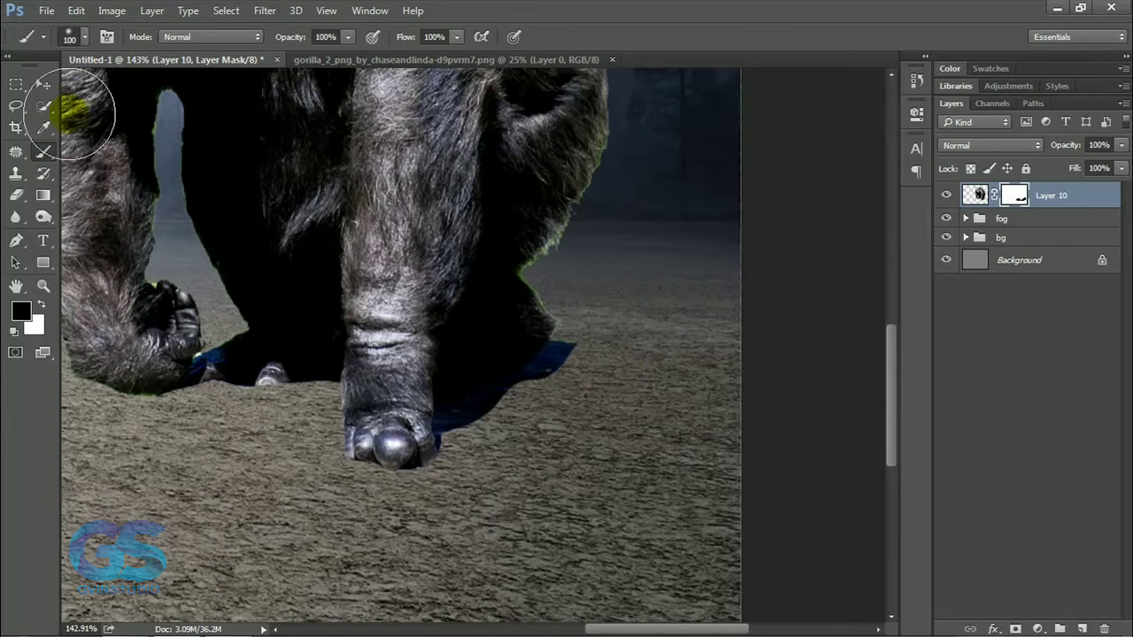
# Move the masked ape farther right, close to the right edge of the composition.
pyautogui.click(42, 84)
pyautogui.hotkey('ctrl', '0')
pyautogui.scroll(1, 396, 407)
pyautogui.click(965, 201)
pyautogui.moveTo(635, 334); pyautogui.dragTo(671, 336)
pyautogui.scroll(-2, 582, 384)
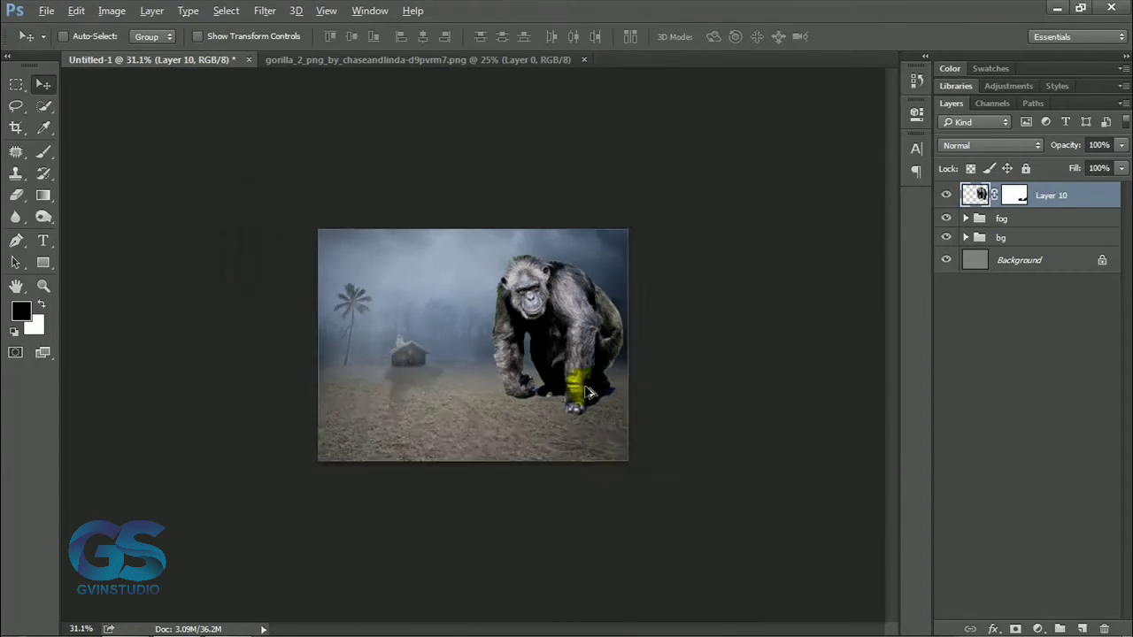
pyautogui.scroll(4, 567, 371)
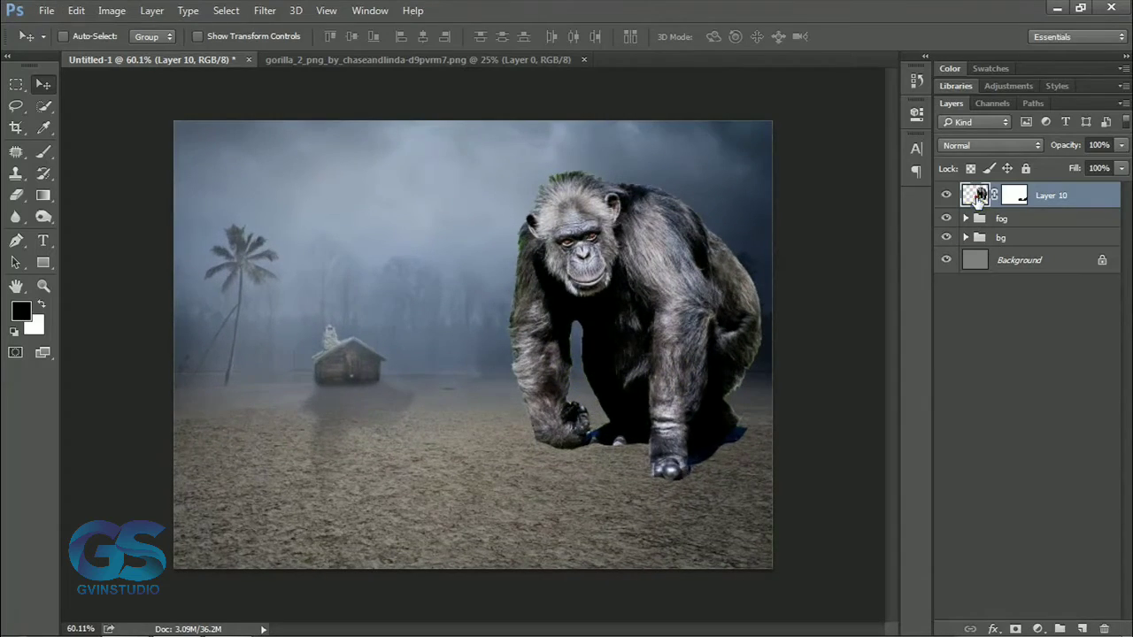
# Apply the Camera Raw filter to the ape with Clarity +22, Temperature -6, lowered Highlights and raised Shadows.
pyautogui.click(265, 10)
pyautogui.click(301, 89)
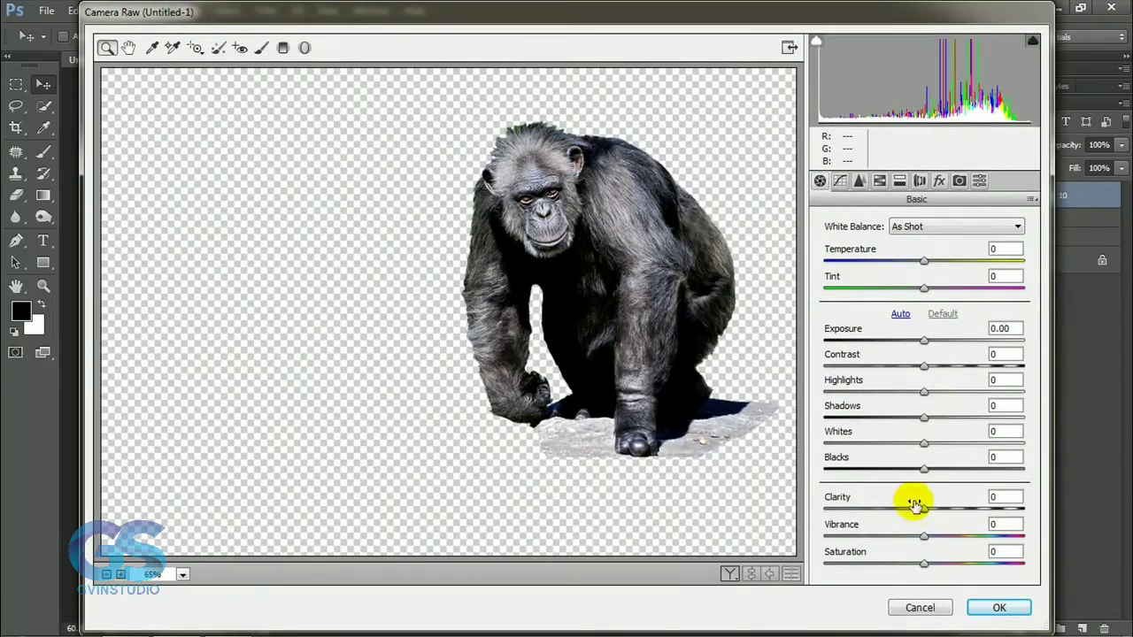
pyautogui.moveTo(914, 503); pyautogui.dragTo(940, 505)
pyautogui.moveTo(924, 258); pyautogui.dragTo(919, 262)
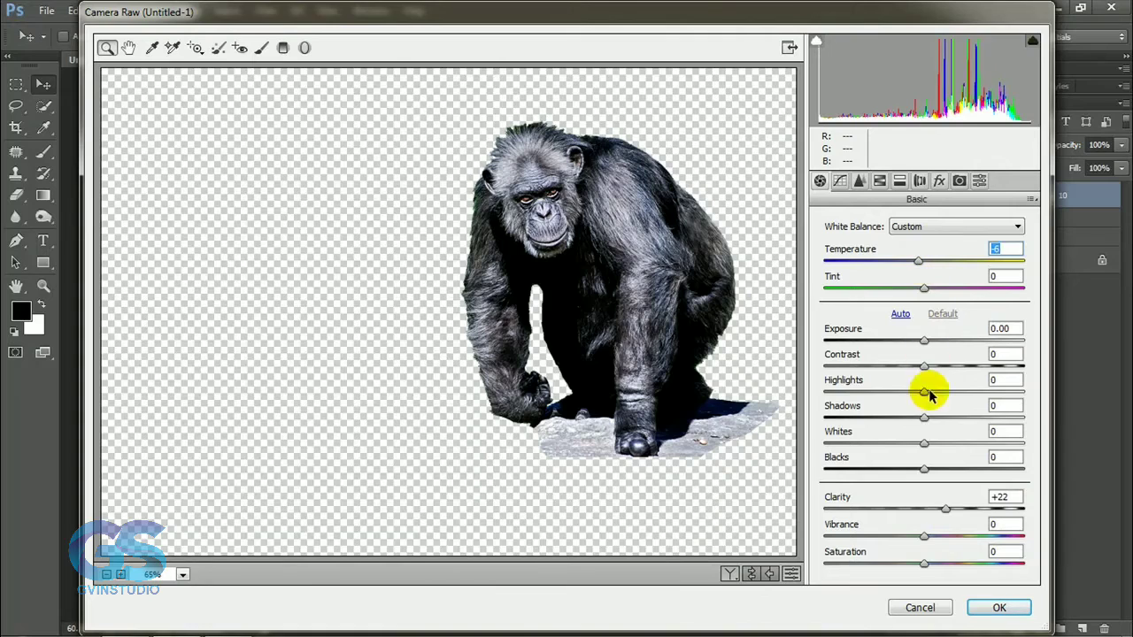
pyautogui.moveTo(923, 396); pyautogui.dragTo(854, 398)
pyautogui.moveTo(923, 417); pyautogui.dragTo(954, 429)
pyautogui.click(999, 607)
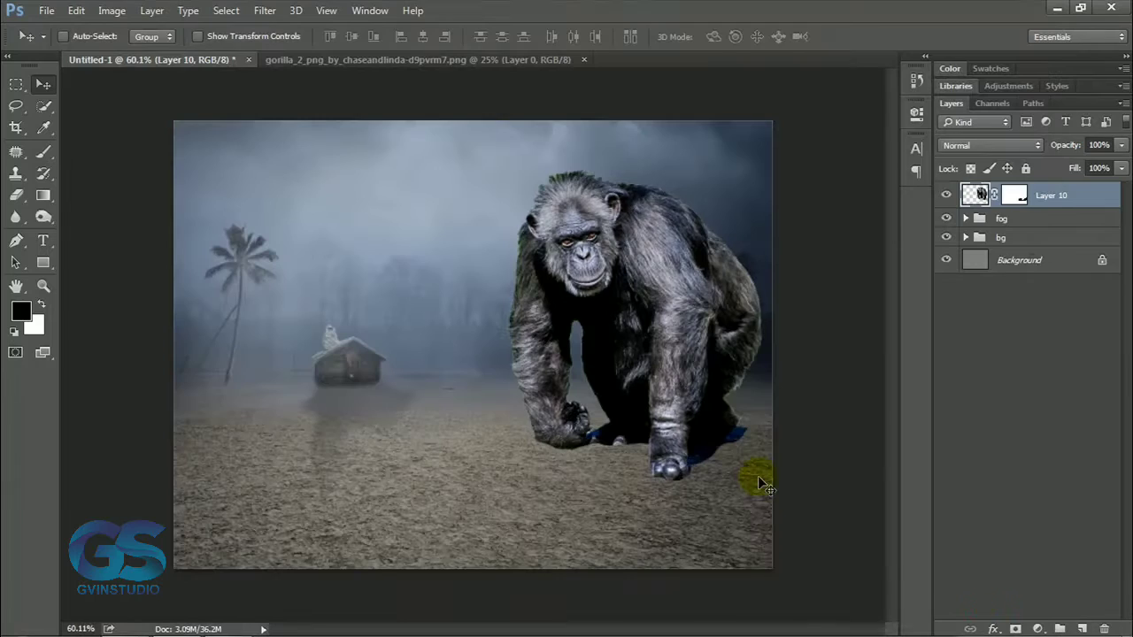
# Add a Hue/Saturation adjustment clipped to the ape with Saturation at -37.
pyautogui.click(1037, 628)
pyautogui.click(961, 423)
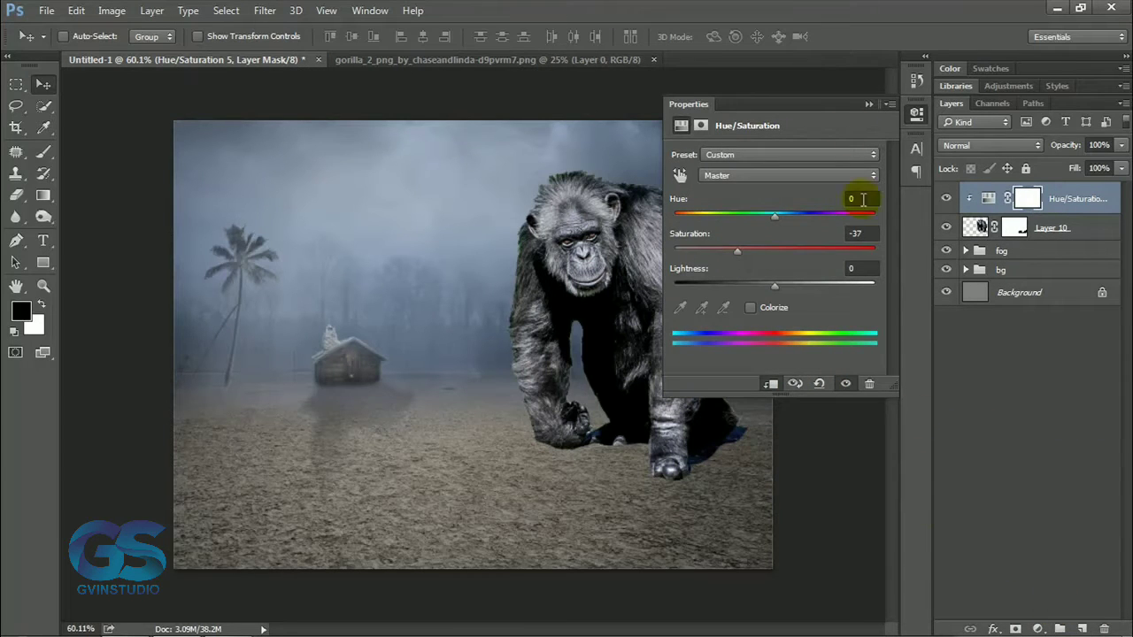
pyautogui.click(869, 104)
# Create a new clipped layer in Overlay mode, filled with 50% gray, above the ape's Hue/Saturation adjustment.
pyautogui.keyDown('alt'); pyautogui.click(1081, 629); pyautogui.keyUp('alt')
pyautogui.click(500, 213)
pyautogui.click(520, 257)
pyautogui.click(468, 183)
pyautogui.click(446, 281)
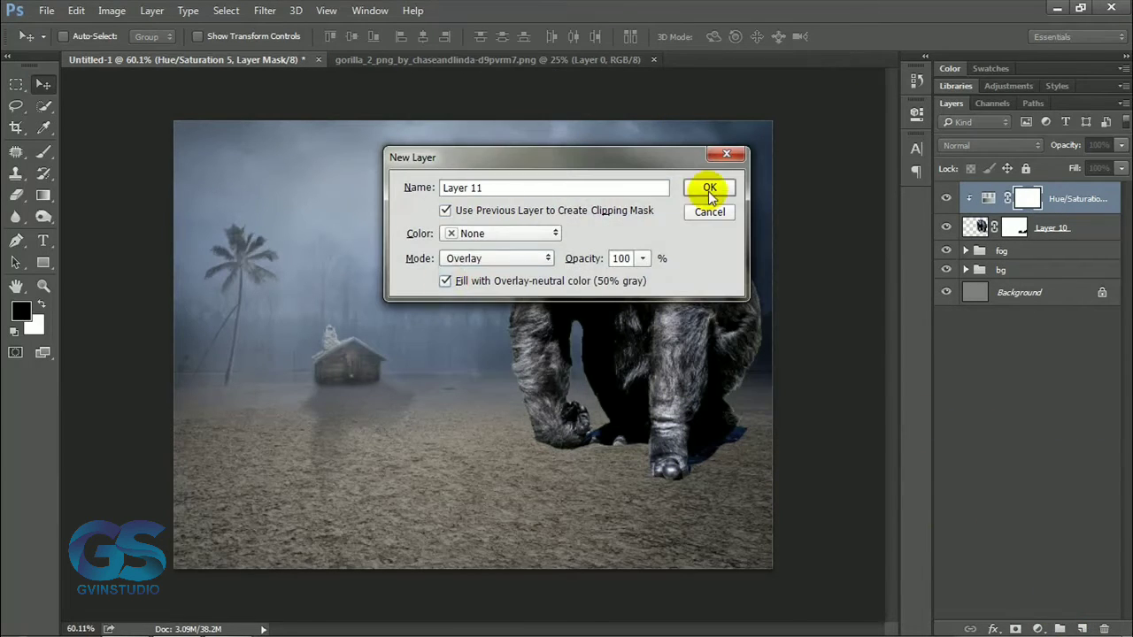
pyautogui.click(708, 188)
# Dodge the midtones of the ape's face and forehead at 14% exposure with a 30 px brush.
pyautogui.press('o')
pyautogui.keyDown('alt'); pyautogui.scroll(3, 589, 260); pyautogui.keyUp('alt')
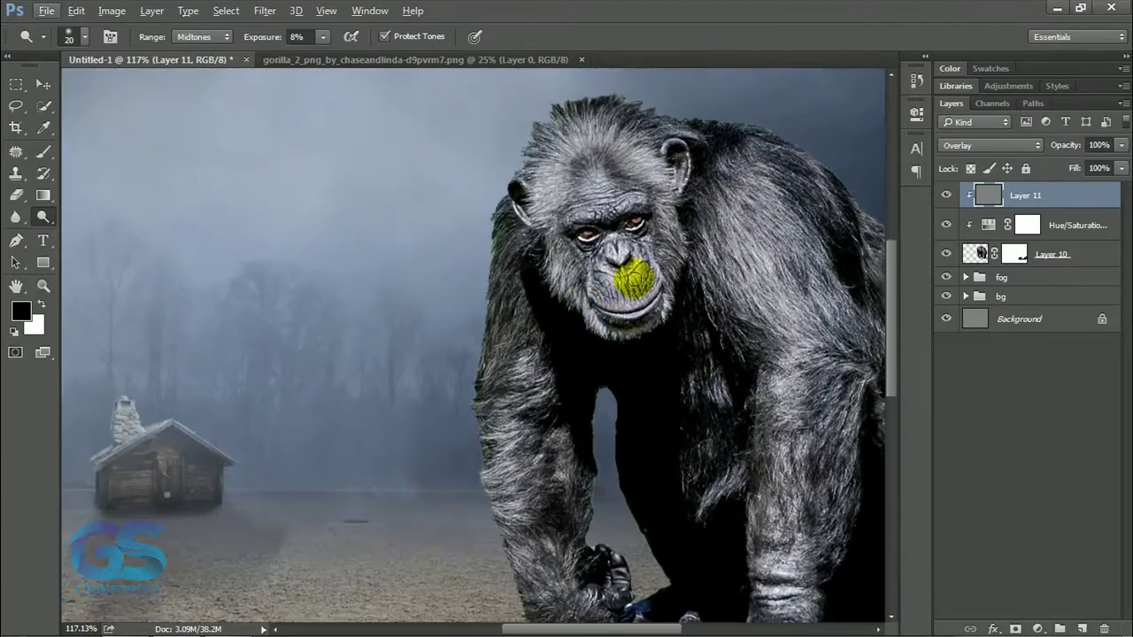
pyautogui.scroll(3, 634, 278)
pyautogui.press(']')
pyautogui.moveTo(262, 39); pyautogui.dragTo(267, 41)
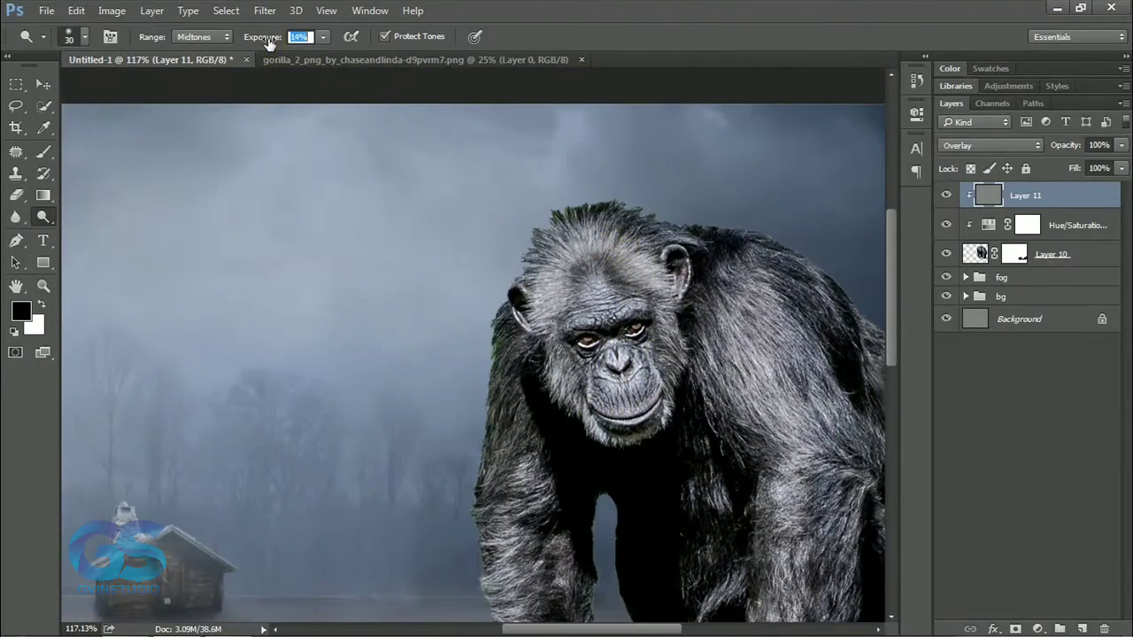
pyautogui.moveTo(563, 387); pyautogui.dragTo(579, 400)
pyautogui.click(593, 248)
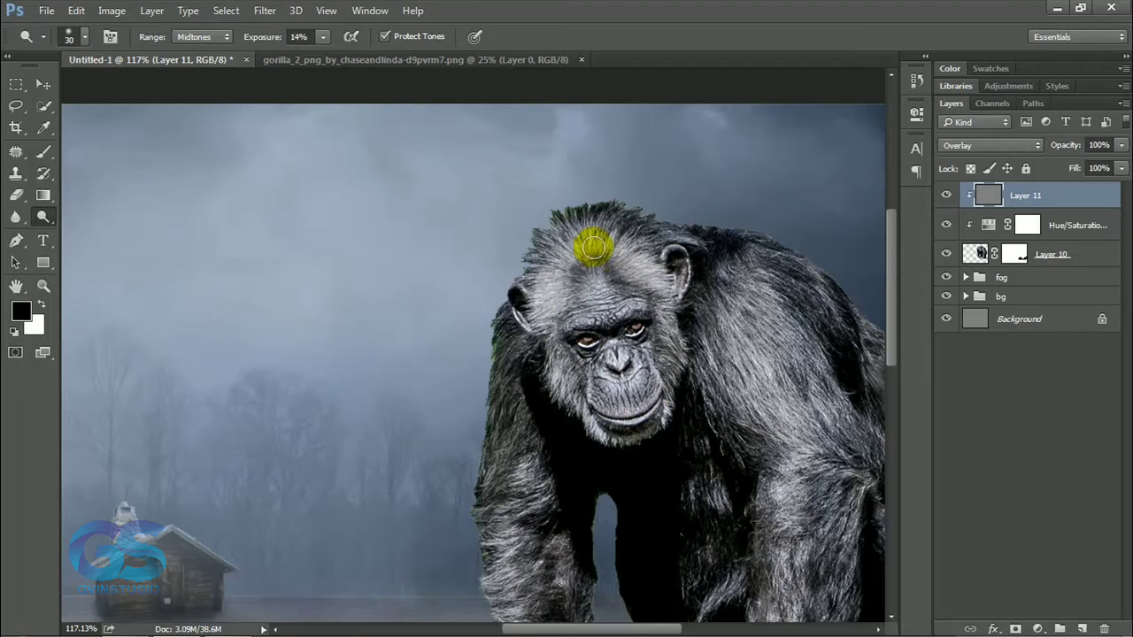
pyautogui.moveTo(607, 311); pyautogui.dragTo(606, 394)
# Dodge the ape's arms, shoulder and chest at 14% exposure, enlarging the brush to 50 px.
pyautogui.scroll(-6, 544, 419)
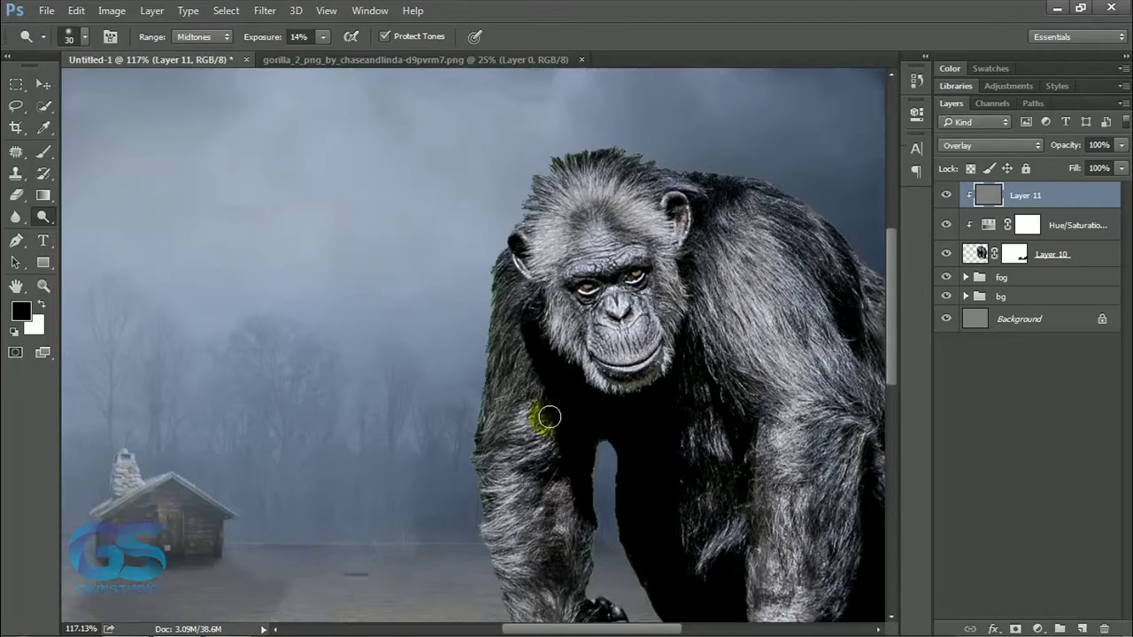
pyautogui.moveTo(519, 305)
pyautogui.mouseDown()
pyautogui.moveTo(517, 446)
pyautogui.moveTo(541, 501)
pyautogui.moveTo(516, 427)
pyautogui.mouseUp()
pyautogui.moveTo(765, 212)
pyautogui.mouseDown()
pyautogui.moveTo(780, 285)
pyautogui.moveTo(746, 162)
pyautogui.moveTo(789, 324)
pyautogui.moveTo(784, 544)
pyautogui.moveTo(786, 166)
pyautogui.moveTo(739, 159)
pyautogui.mouseUp()
pyautogui.press(']')
pyautogui.press(']')
pyautogui.scroll(-6, 692, 245)
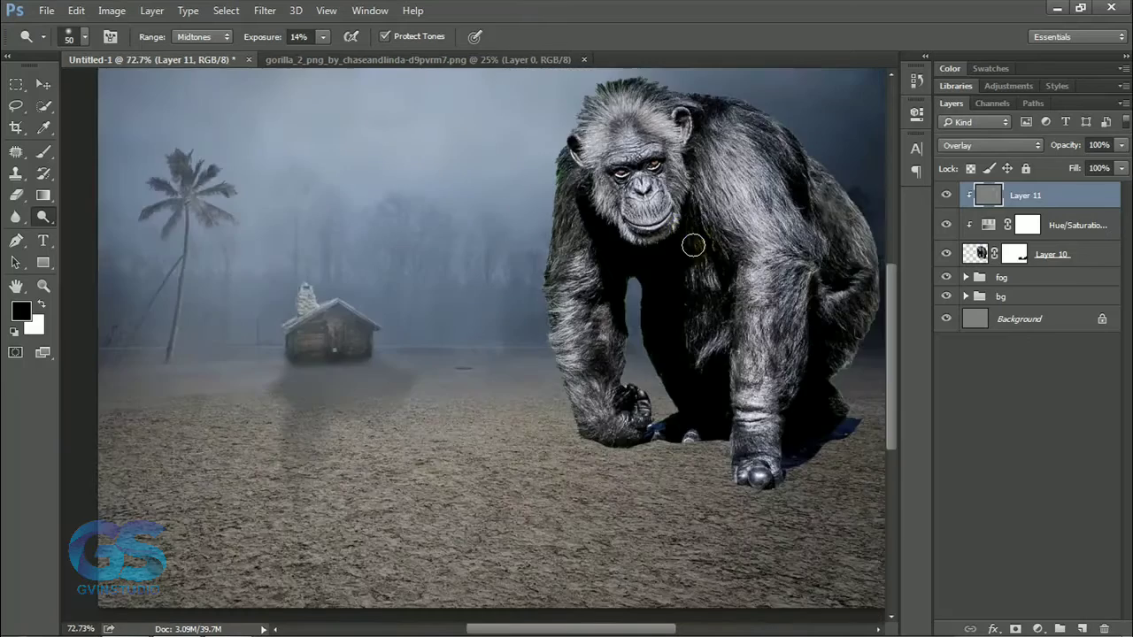
pyautogui.moveTo(648, 197); pyautogui.dragTo(689, 261)
pyautogui.moveTo(551, 336); pyautogui.dragTo(556, 336)
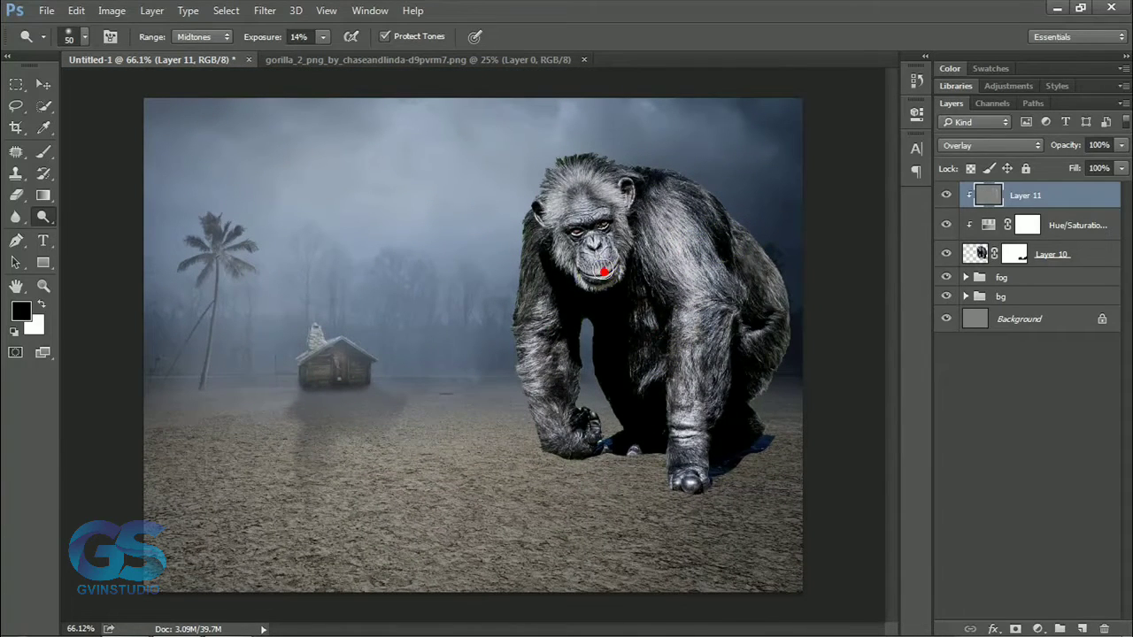
# Burn the shadows along the ape's outer arm and hindquarters at 18% exposure with a 60 px brush.
pyautogui.moveTo(42, 217); pyautogui.dragTo(86, 232)
pyautogui.press(']')
pyautogui.press(']')
pyautogui.press(']')
pyautogui.press(']')
pyautogui.moveTo(478, 309); pyautogui.dragTo(525, 285)
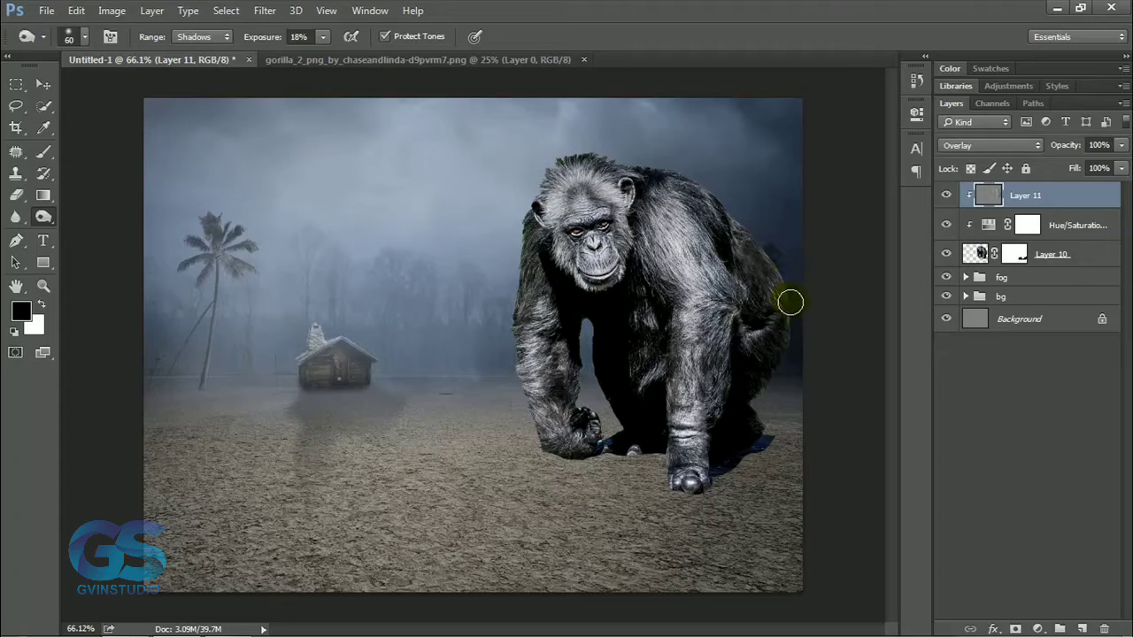
# Mask out the leftover blue edges around the ape's rear foot and knuckles in black, reducing the brush to 40 px.
pyautogui.click(1011, 258)
pyautogui.click(43, 154)
pyautogui.scroll(10, 739, 500)
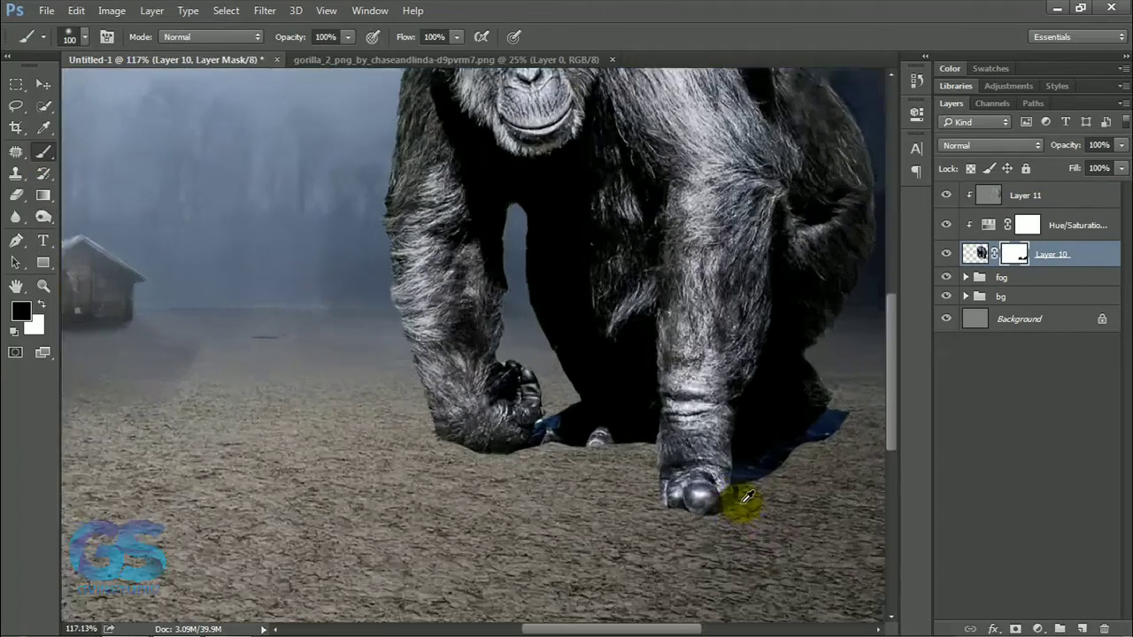
pyautogui.moveTo(752, 478)
pyautogui.mouseDown()
pyautogui.moveTo(572, 473)
pyautogui.moveTo(705, 389)
pyautogui.moveTo(686, 397)
pyautogui.mouseUp()
pyautogui.press('[')
pyautogui.press('[')
pyautogui.press('[')
pyautogui.press('[')
pyautogui.press('[')
pyautogui.press('[')
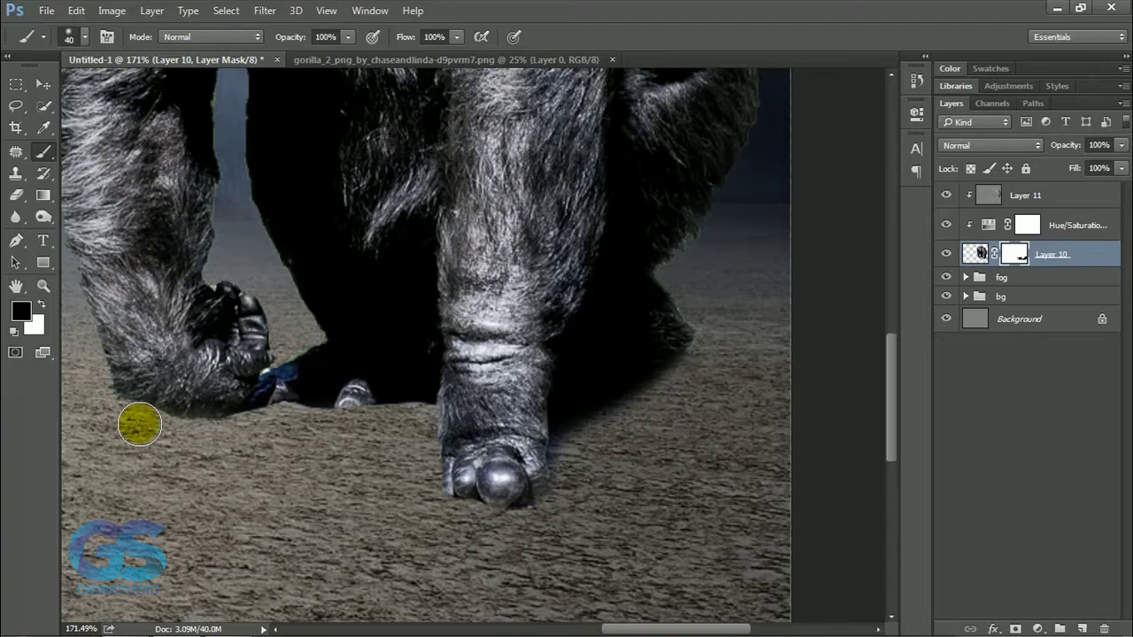
pyautogui.press('x')
pyautogui.press('v')
pyautogui.hotkey('ctrl', '0')
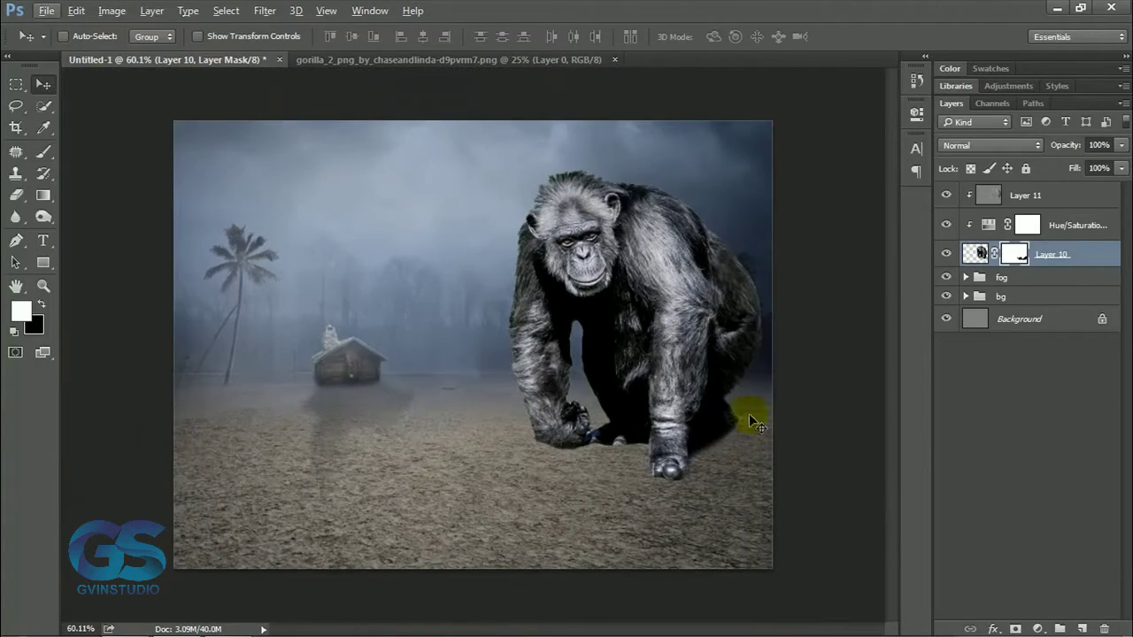
# Add a Multiply Drop Shadow to the ape layer with 71% opacity, 10 px size and an increased distance.
pyautogui.click(994, 629)
pyautogui.click(987, 612)
pyautogui.moveTo(702, 197); pyautogui.dragTo(1073, 103)
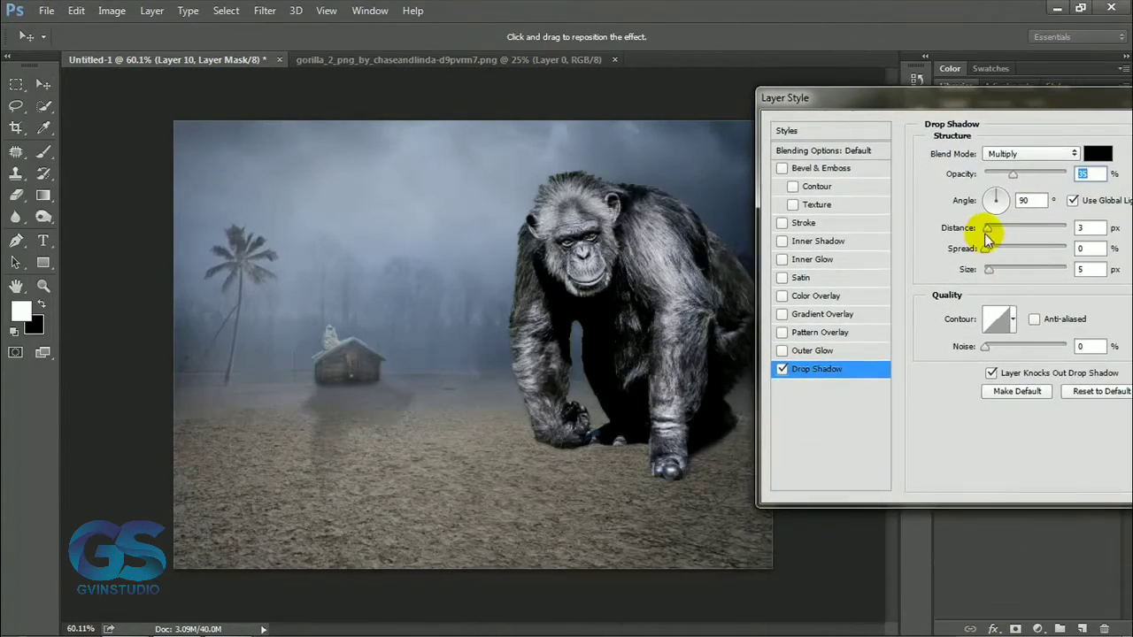
pyautogui.moveTo(989, 230); pyautogui.dragTo(992, 230)
pyautogui.moveTo(989, 269); pyautogui.dragTo(992, 269)
pyautogui.moveTo(1013, 174); pyautogui.dragTo(1042, 176)
pyautogui.moveTo(989, 269); pyautogui.dragTo(994, 270)
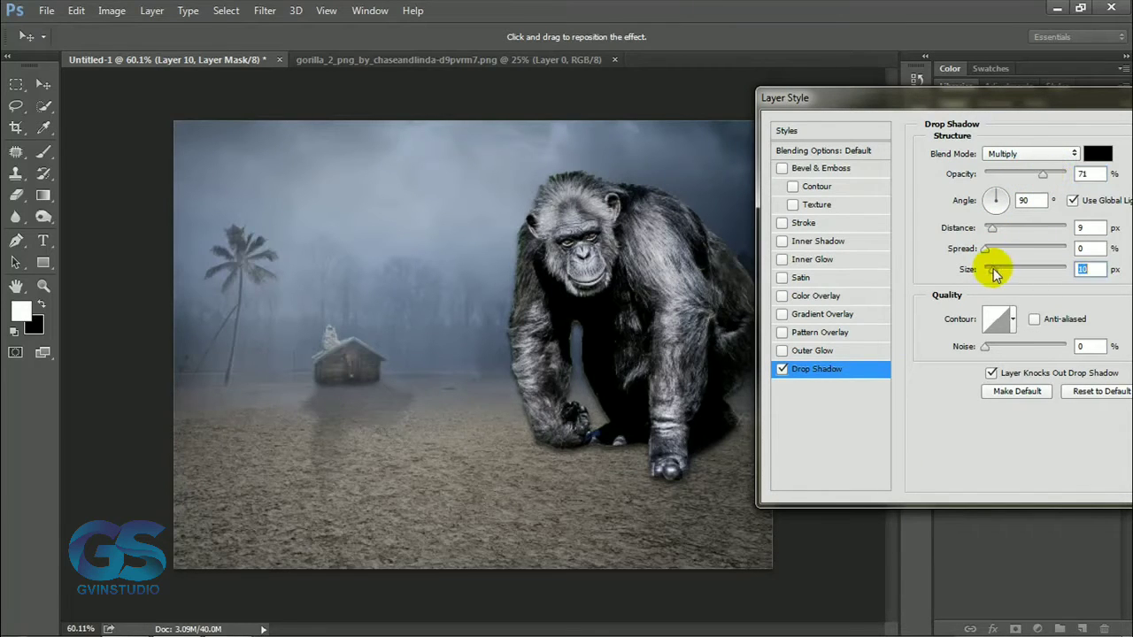
pyautogui.moveTo(991, 228); pyautogui.dragTo(995, 231)
pyautogui.moveTo(993, 99); pyautogui.dragTo(653, 113)
pyautogui.click(890, 218)
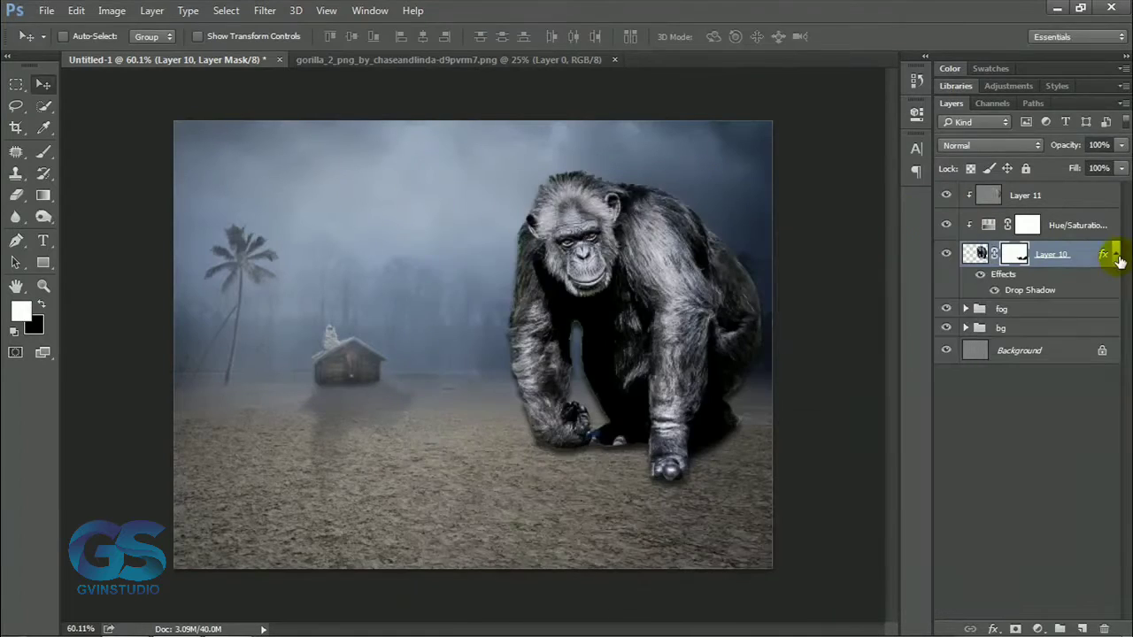
# Separate the ape's drop shadow effect into its own layer.
pyautogui.rightClick(1104, 254)
pyautogui.click(984, 584)
pyautogui.click(534, 250)
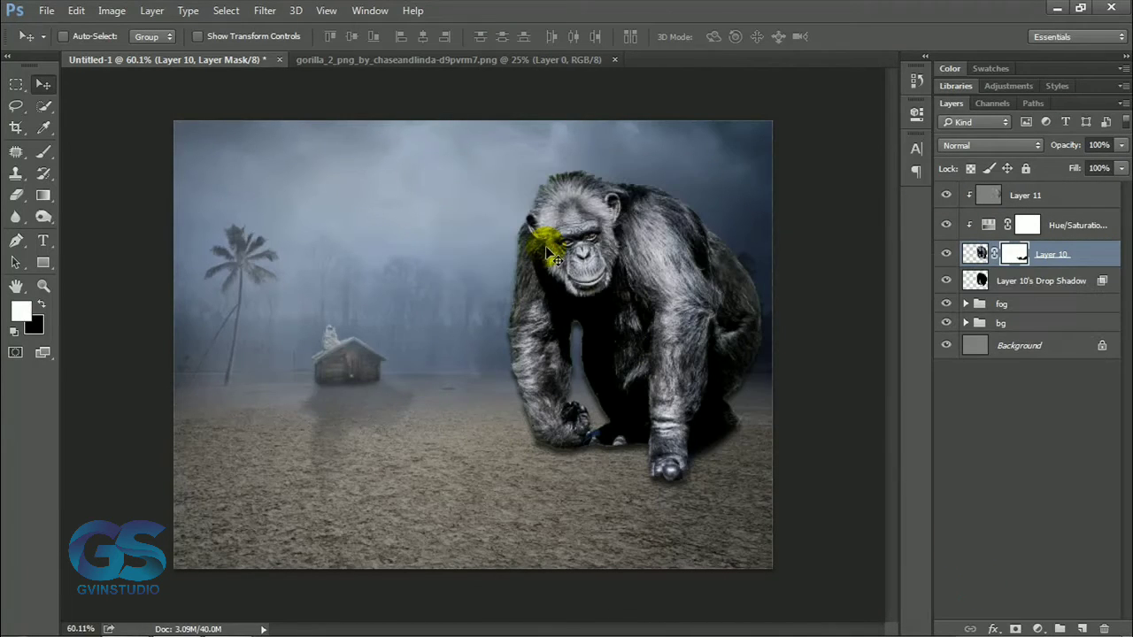
# Add a mask to the separated shadow layer and hide the shadow around the ape's head, back and arms with black.
pyautogui.click(1010, 289)
pyautogui.click(1015, 629)
pyautogui.press('b')
pyautogui.press('x')
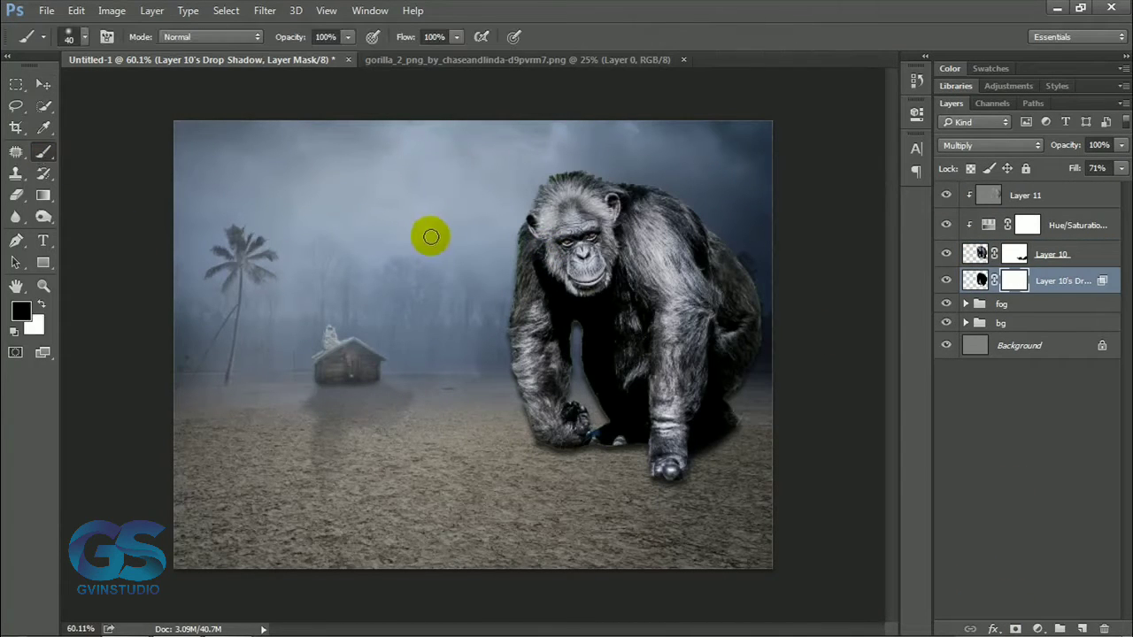
pyautogui.moveTo(532, 227)
pyautogui.mouseDown()
pyautogui.moveTo(517, 370)
pyautogui.moveTo(535, 434)
pyautogui.mouseUp()
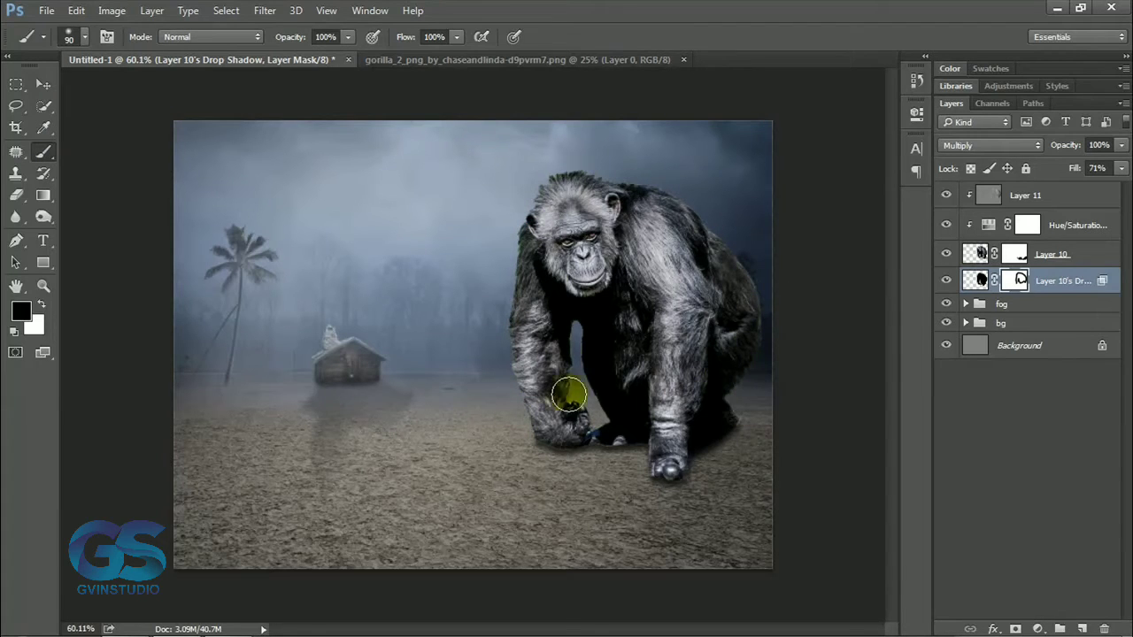
pyautogui.click(43, 85)
pyautogui.scroll(-13, 676, 374)
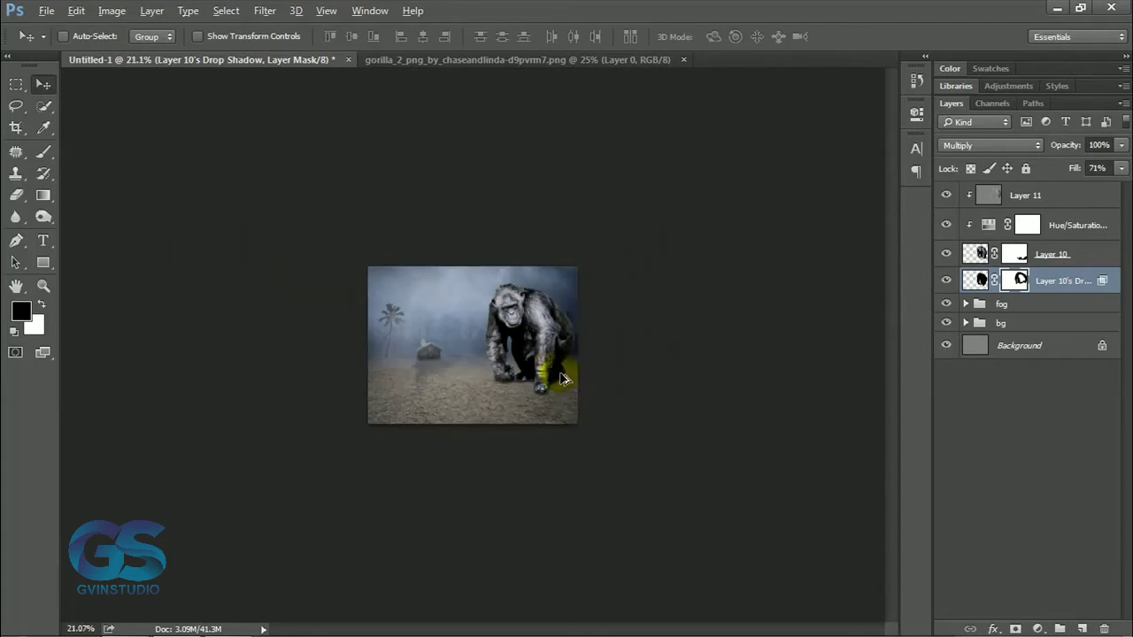
pyautogui.scroll(7, 558, 378)
pyautogui.scroll(6, 557, 377)
# Paint black ground shadows around the ape's feet on a new layer beneath it at 73% brush opacity, and lower the layer's opacity.
pyautogui.click(1082, 625)
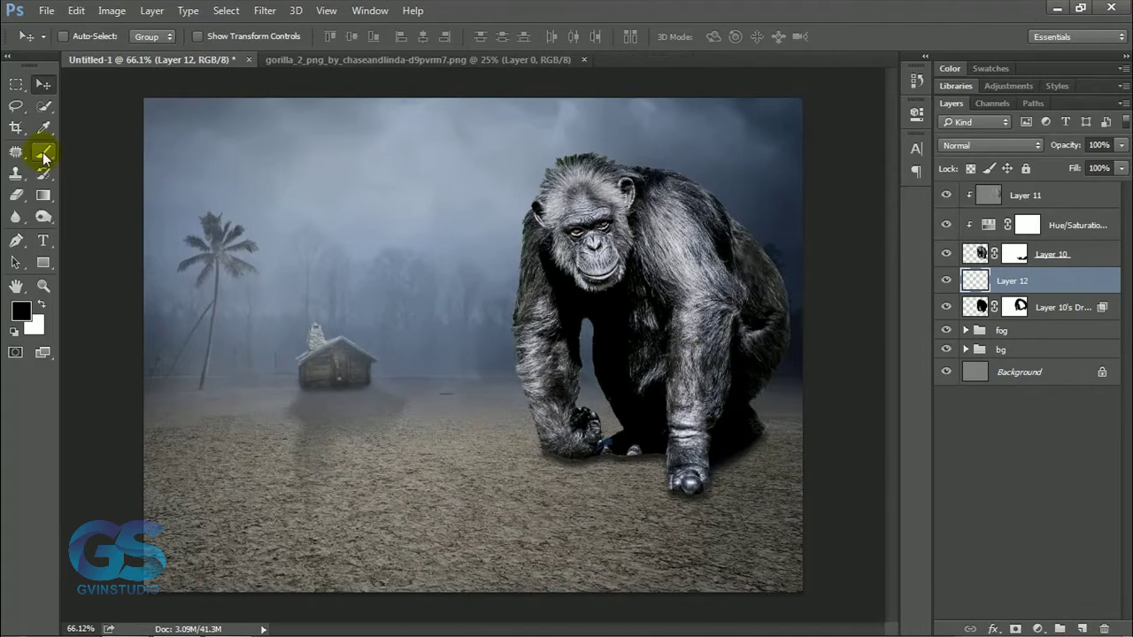
pyautogui.click(42, 151)
pyautogui.click(287, 39)
pyautogui.write('73')
pyautogui.press('Return')
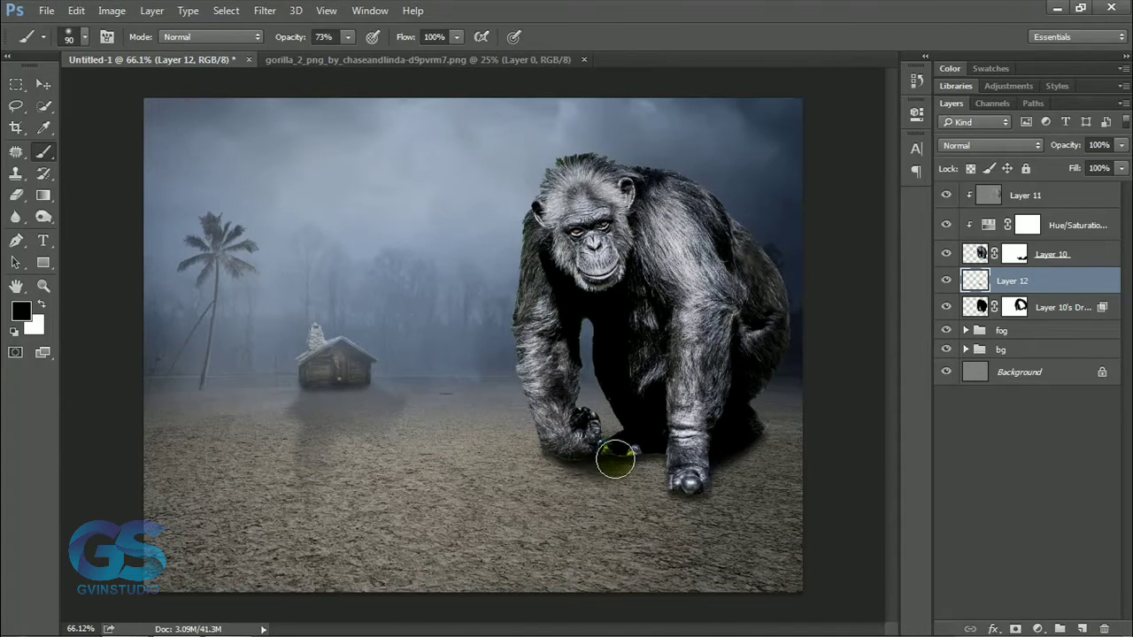
pyautogui.moveTo(615, 458)
pyautogui.mouseDown()
pyautogui.moveTo(698, 471)
pyautogui.moveTo(749, 439)
pyautogui.moveTo(793, 490)
pyautogui.mouseUp()
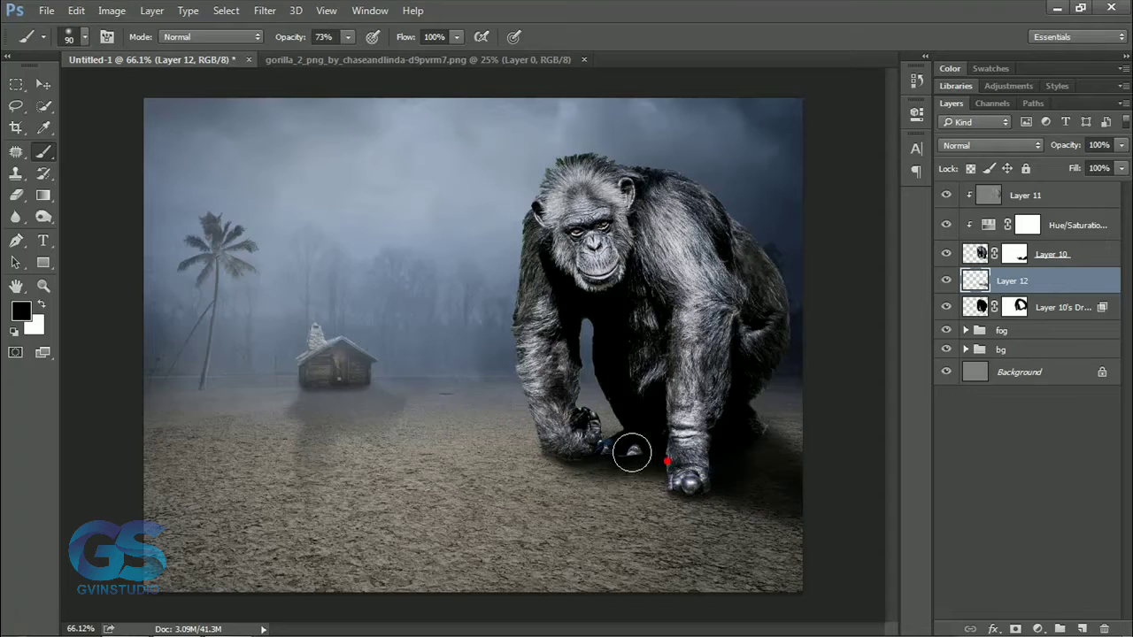
pyautogui.moveTo(631, 453)
pyautogui.mouseDown()
pyautogui.moveTo(659, 472)
pyautogui.moveTo(566, 454)
pyautogui.moveTo(682, 475)
pyautogui.mouseUp()
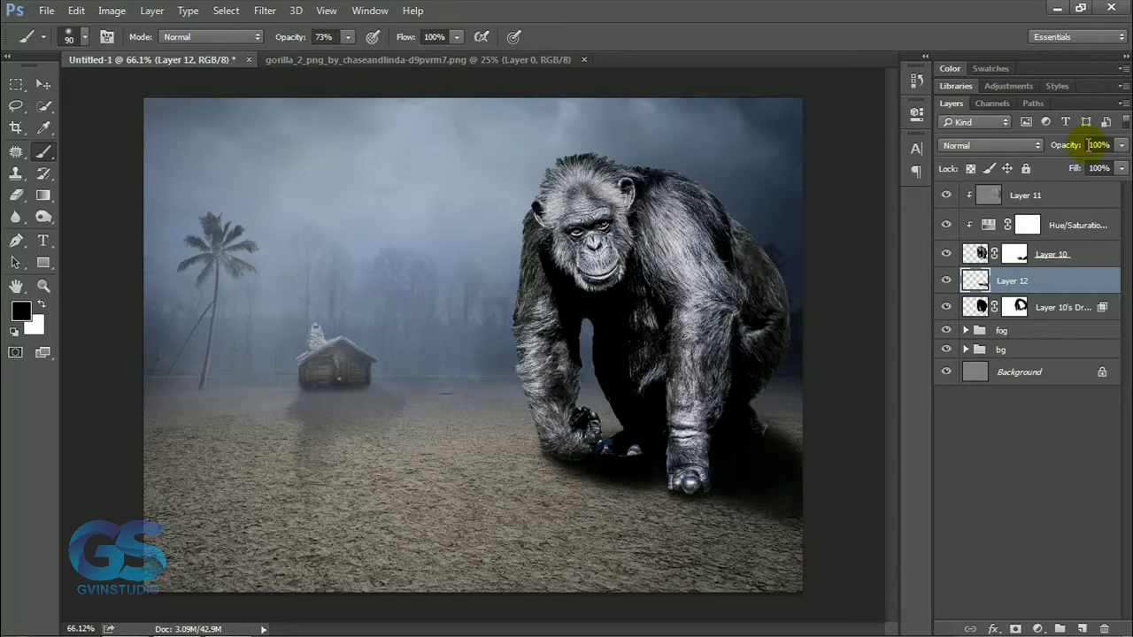
pyautogui.moveTo(1073, 145); pyautogui.dragTo(1047, 151)
# Darken the ape's feet and lower hands in black on a new clipped layer above the dodge and burn layer.
pyautogui.click(1055, 197)
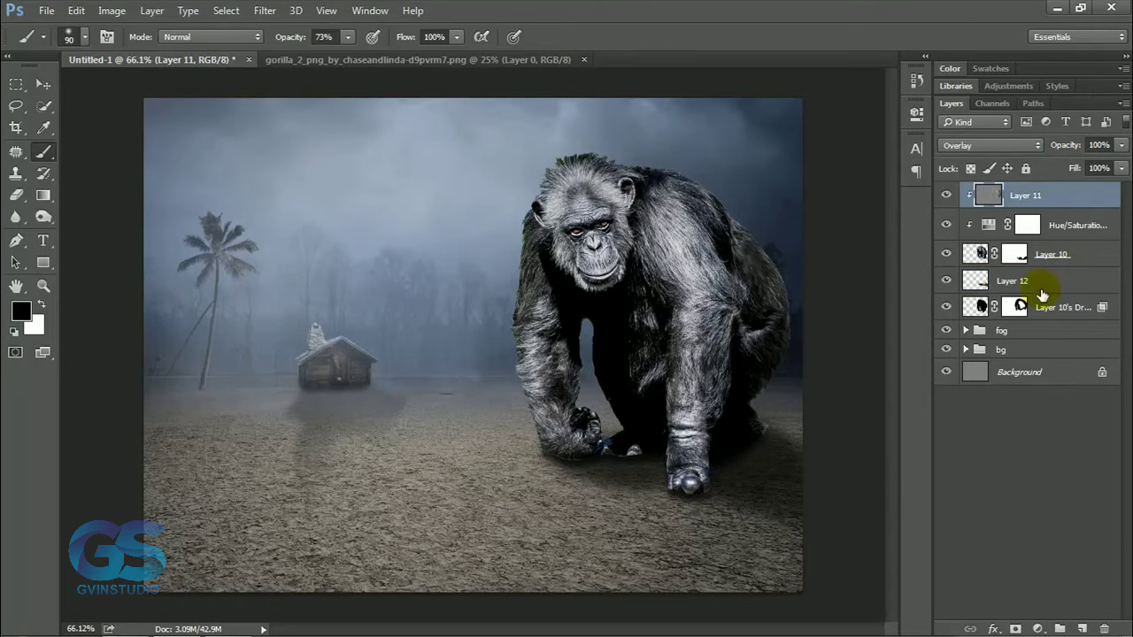
pyautogui.keyDown('alt'); pyautogui.click(1084, 627); pyautogui.keyUp('alt')
pyautogui.click(445, 210)
pyautogui.press('Return')
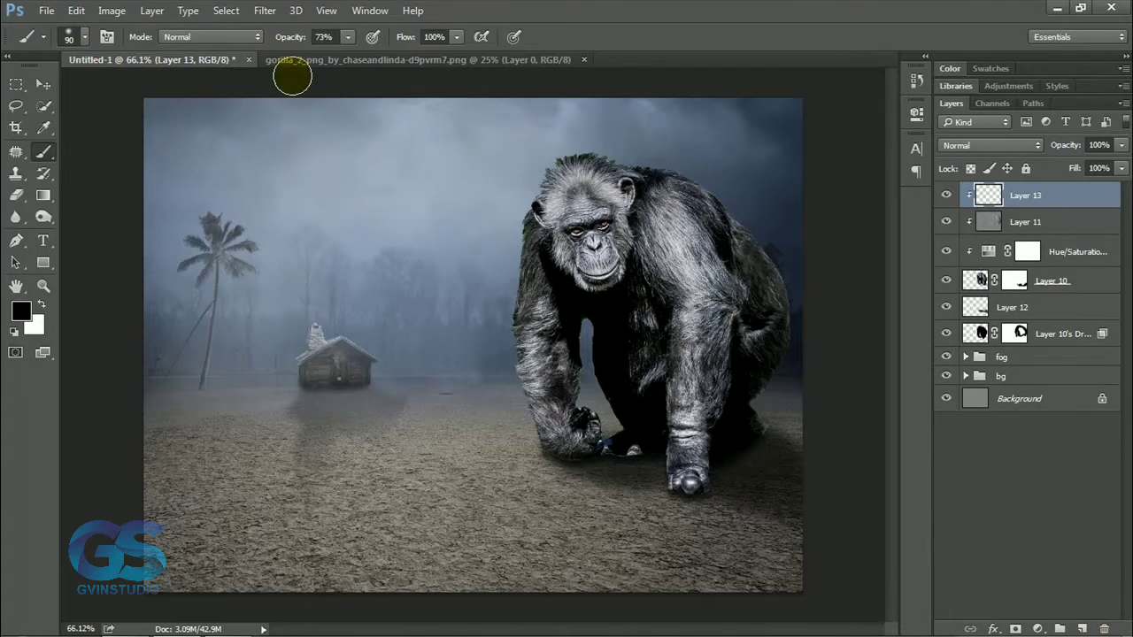
pyautogui.moveTo(614, 475); pyautogui.dragTo(707, 464)
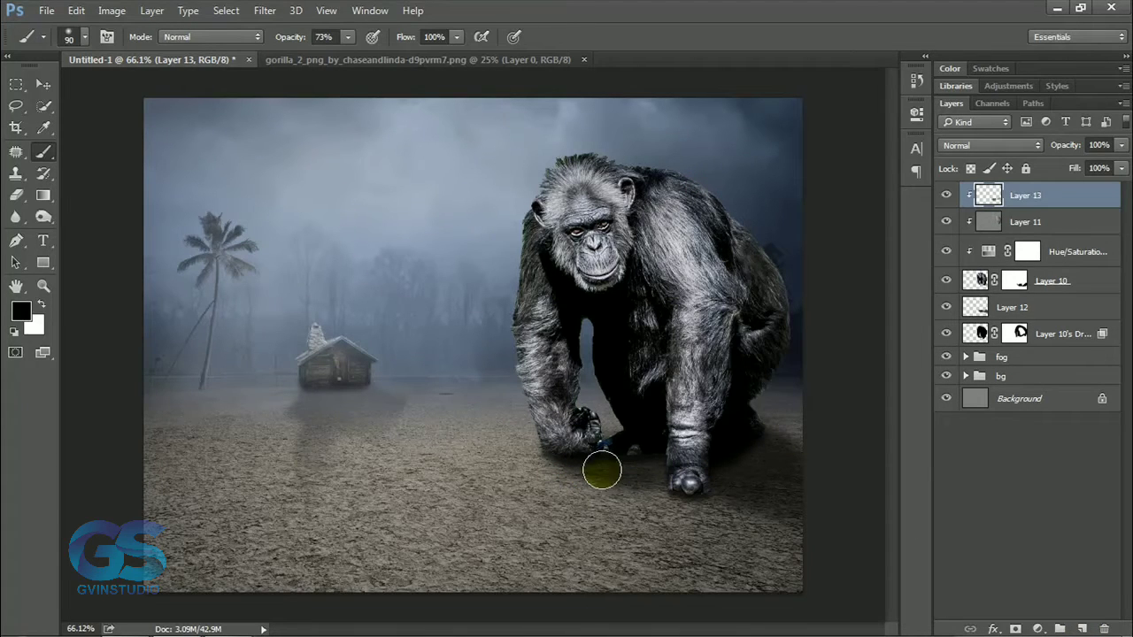
pyautogui.click(44, 84)
# Create a new layer above the separated drop shadow and paint soft black contact shadow under the ape at 55% brush opacity.
pyautogui.click(1047, 337)
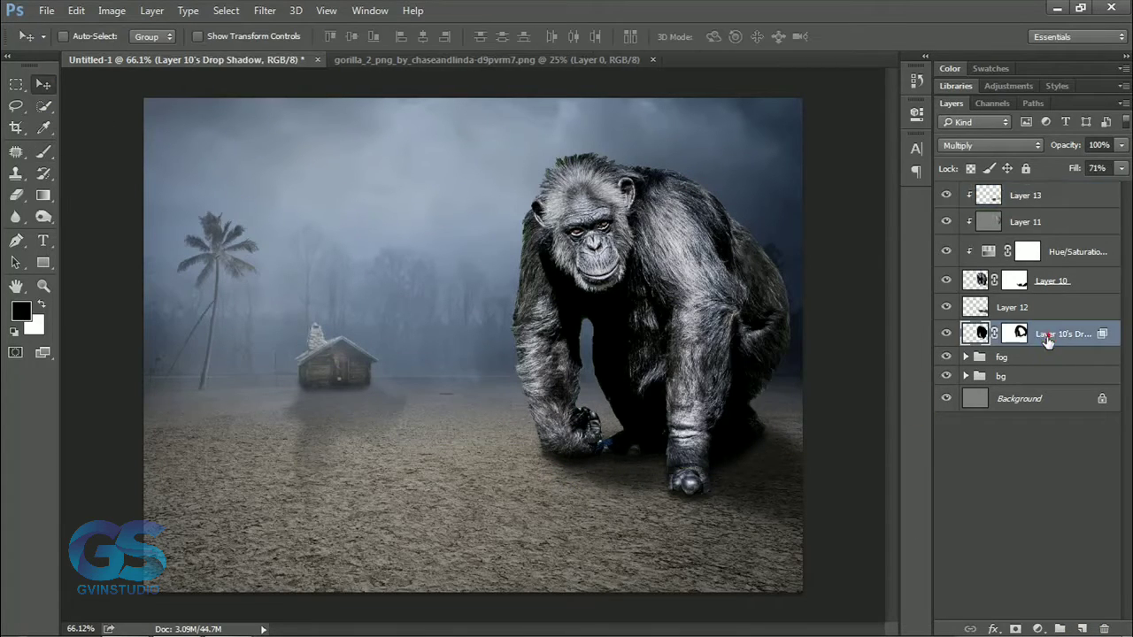
pyautogui.click(1080, 626)
pyautogui.press('b')
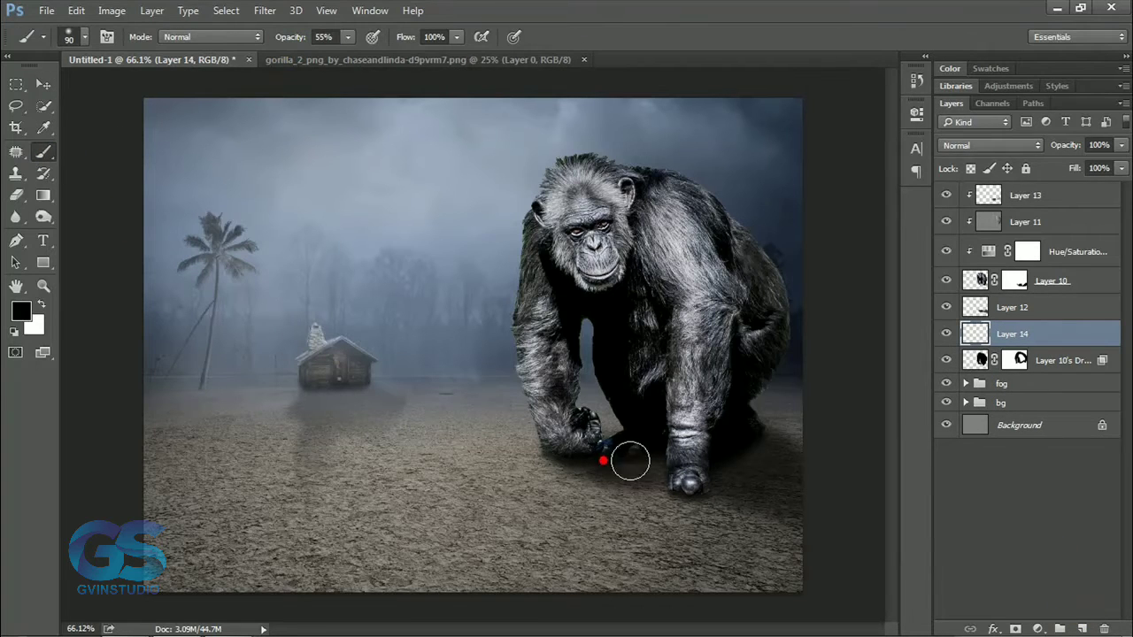
# Set the separated drop shadow layer's opacity to 91% and the painted ground shadow layer's opacity to 58%.
pyautogui.hotkey('alt', '[')
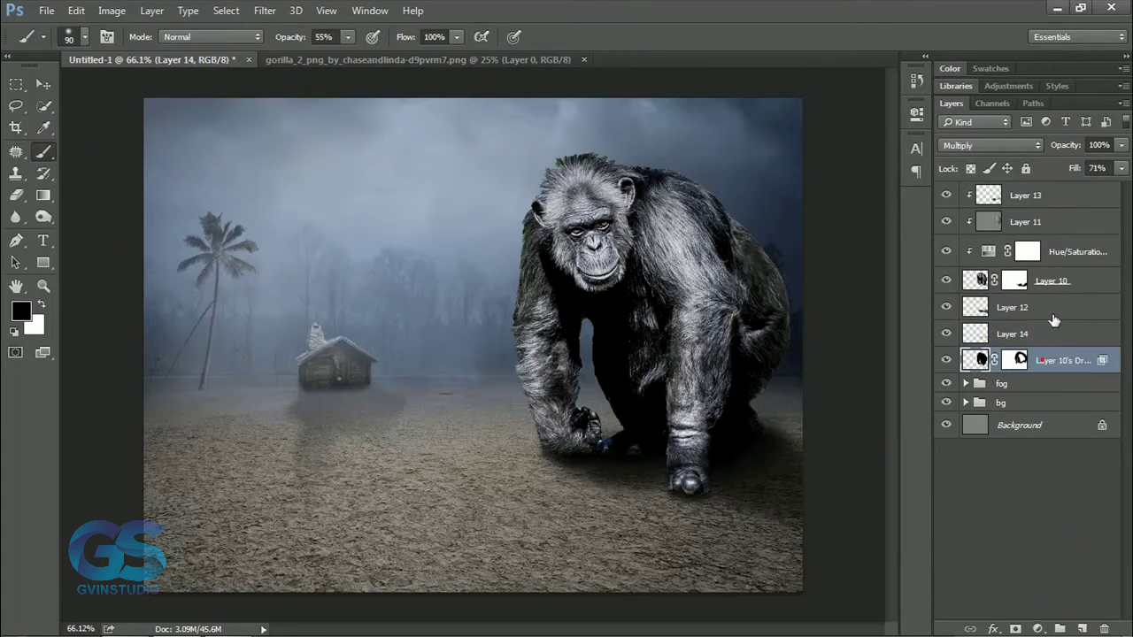
pyautogui.moveTo(1068, 146); pyautogui.dragTo(1065, 149)
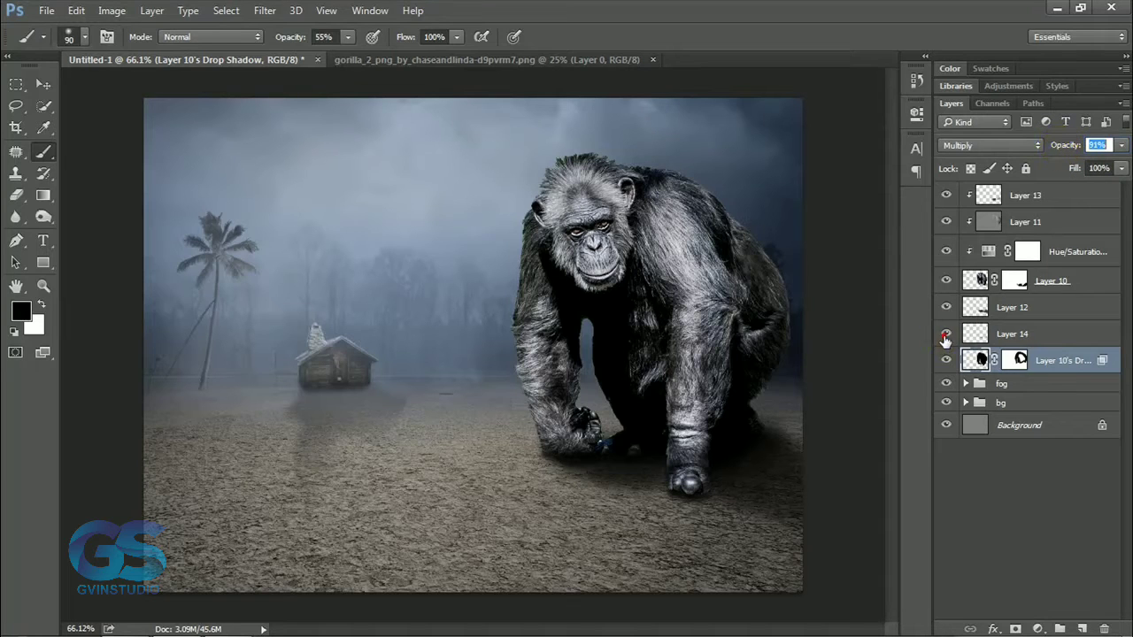
pyautogui.click(962, 312)
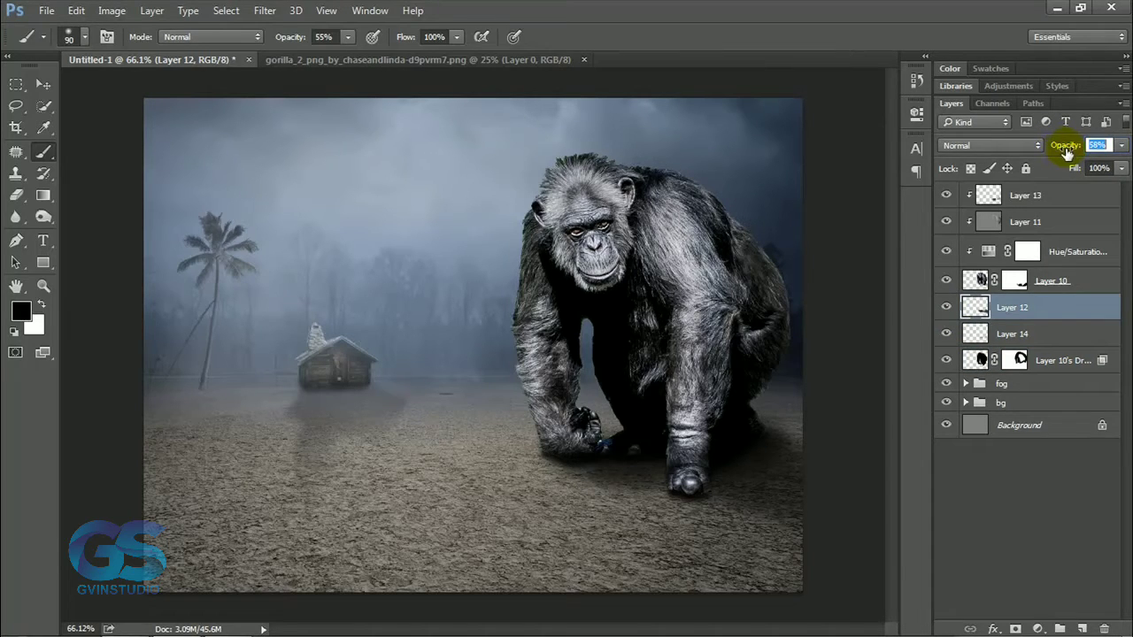
pyautogui.click(43, 84)
pyautogui.scroll(-14, 470, 342)
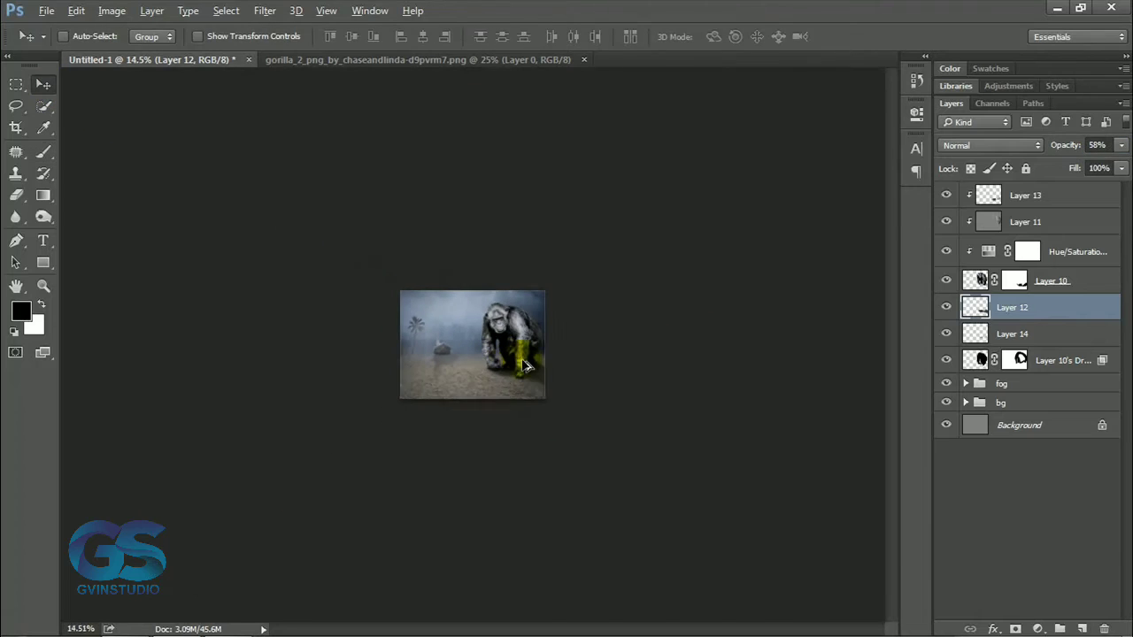
pyautogui.scroll(10, 523, 361)
pyautogui.scroll(5, 524, 364)
# Create a new unclipped layer at the top of the stack and choose the 465 px cloud-textured brush.
pyautogui.click(1040, 195)
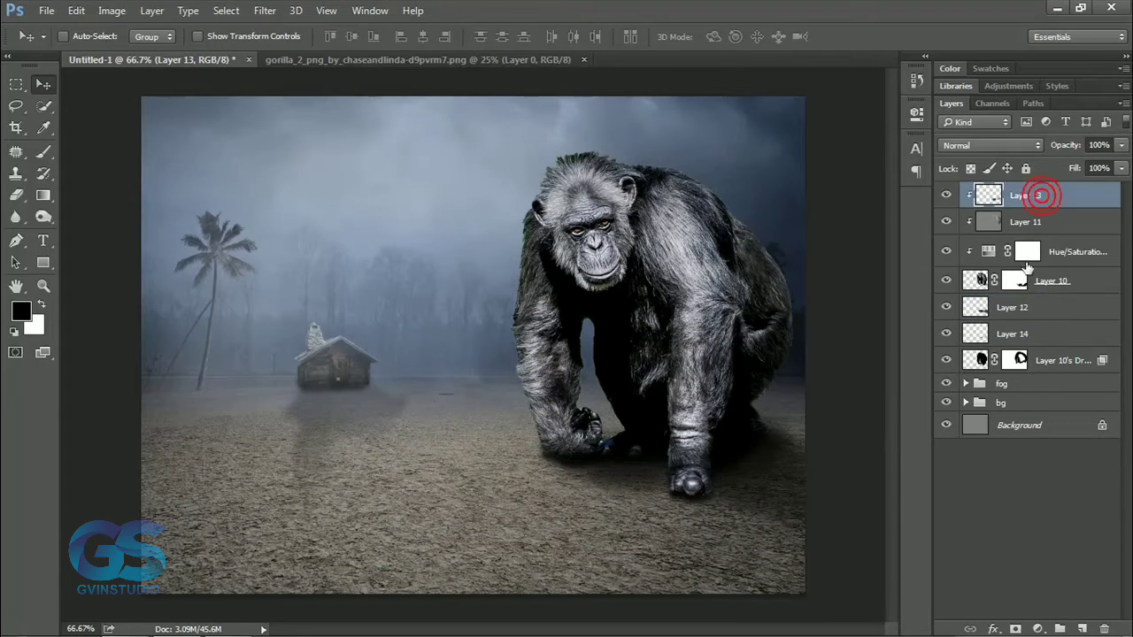
pyautogui.click(1080, 626)
pyautogui.press('b')
pyautogui.rightClick(424, 283)
pyautogui.scroll(-2, 557, 482)
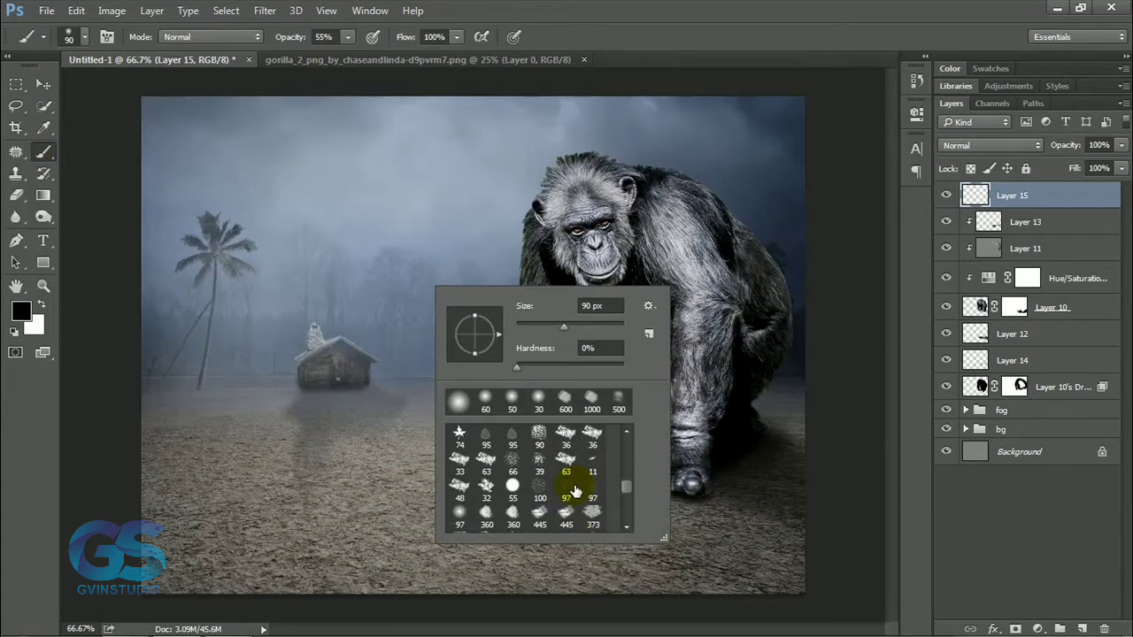
pyautogui.click(460, 470)
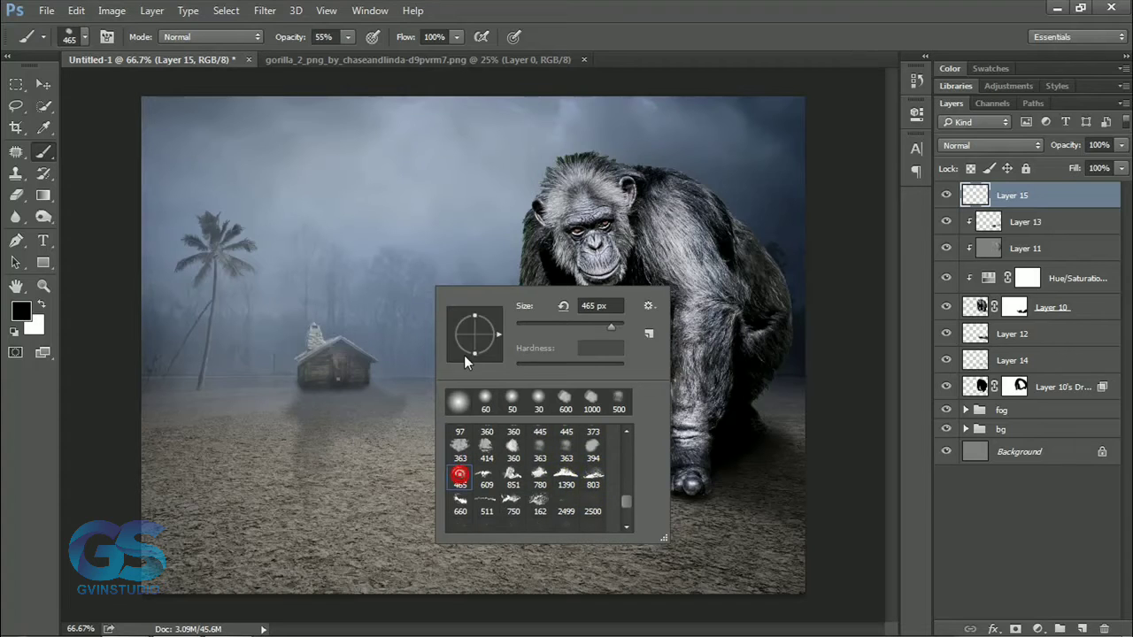
pyautogui.click(736, 13)
# Paint fog in sampled background blue-grey over the ape's face side and outer arm at 100% brush opacity.
pyautogui.click(508, 369)
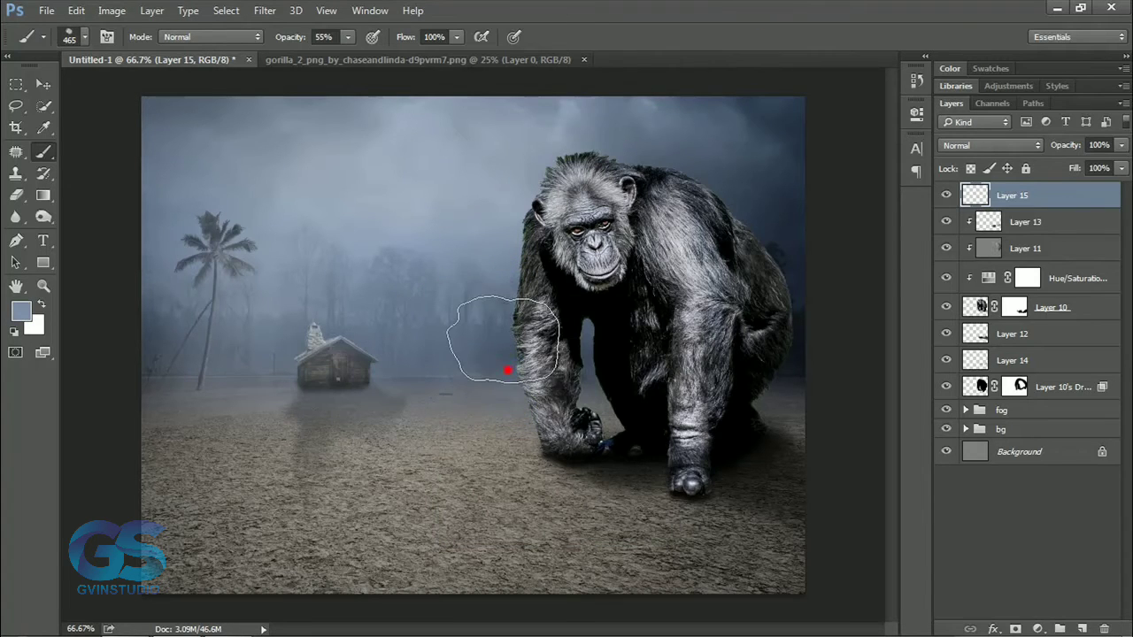
pyautogui.moveTo(289, 39); pyautogui.dragTo(345, 39)
pyautogui.click(498, 297)
pyautogui.click(520, 191)
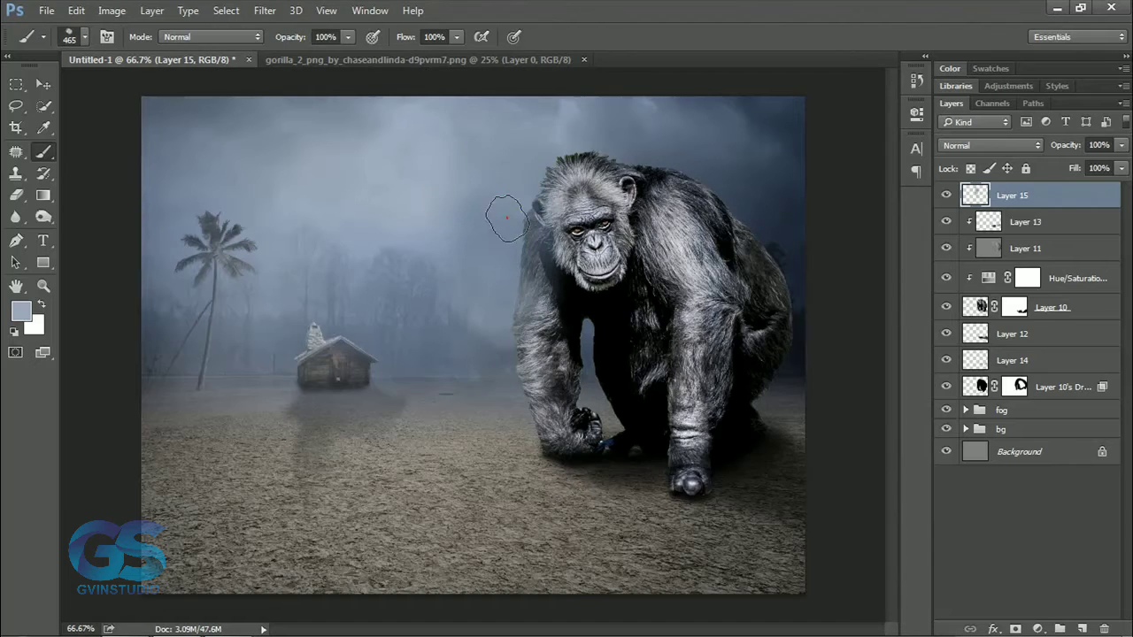
pyautogui.click(501, 220)
pyautogui.click(495, 327)
# Paint sampled blue fog over the ape's back and hindquarters, extend it beside the face and arm, and lower the fog layer's opacity.
pyautogui.keyDown('alt'); pyautogui.click(803, 330); pyautogui.keyUp('alt')
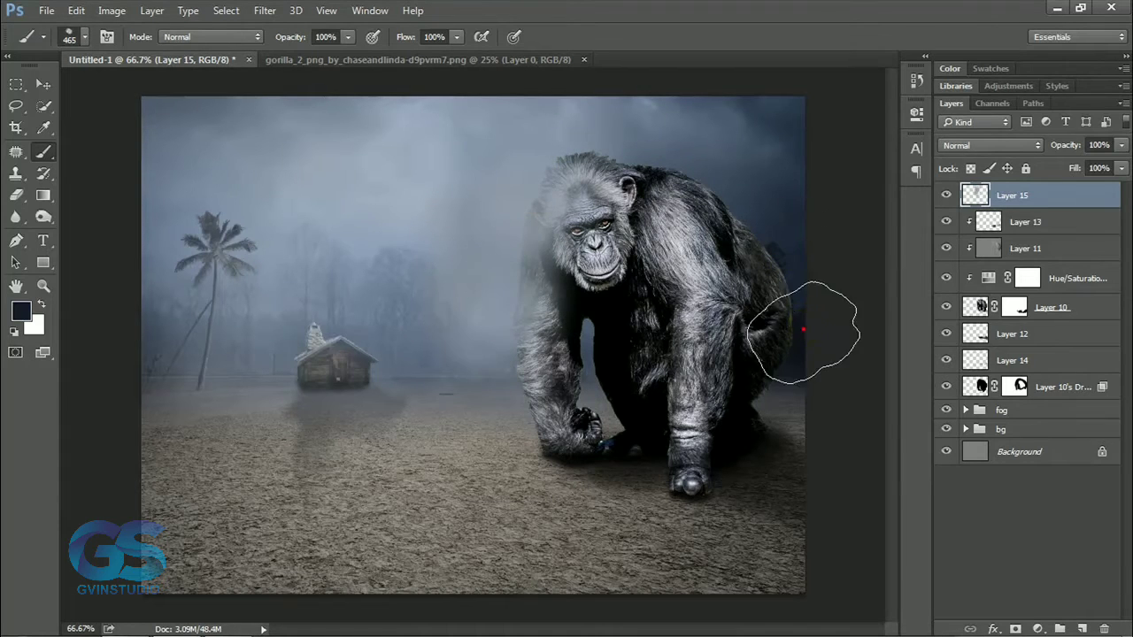
pyautogui.click(781, 252)
pyautogui.click(807, 273)
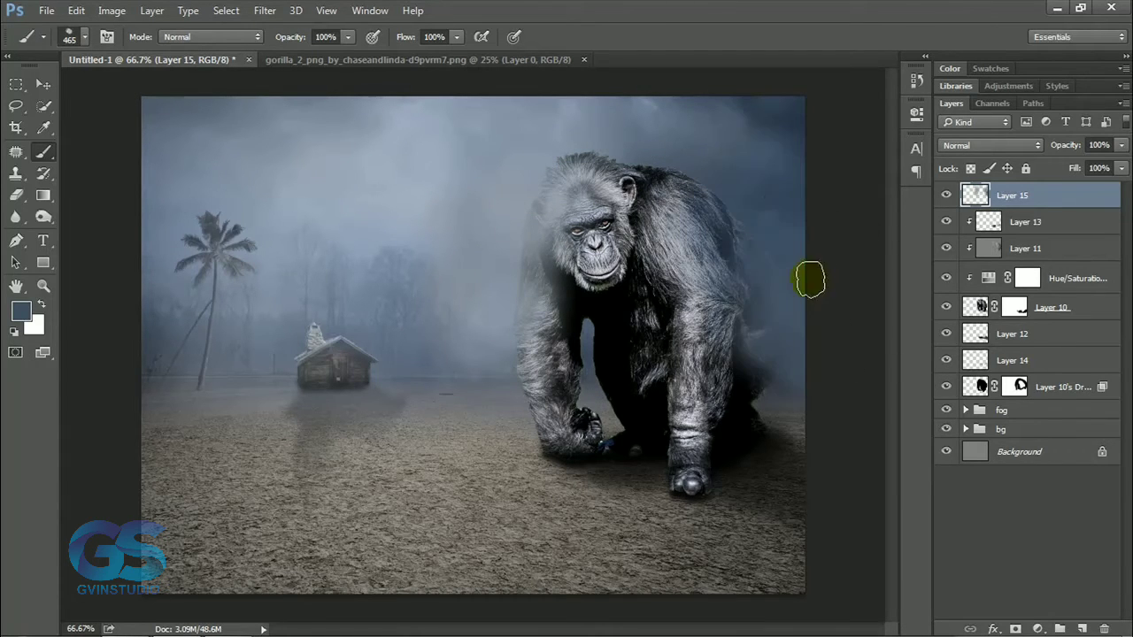
pyautogui.click(708, 157)
pyautogui.click(490, 349)
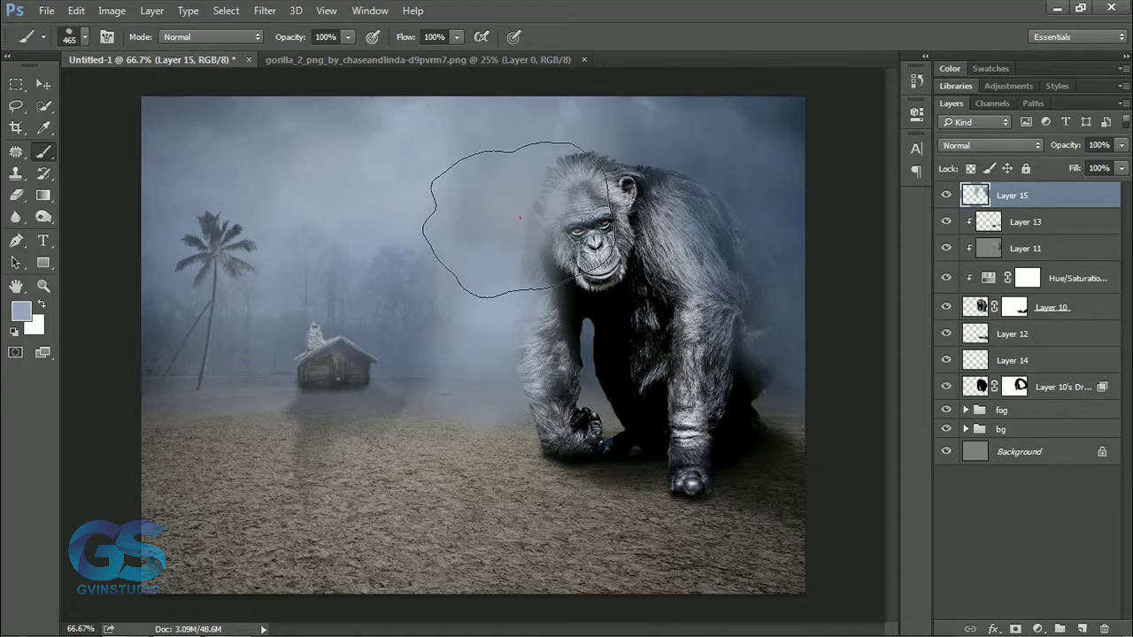
pyautogui.keyDown('alt'); pyautogui.click(438, 249); pyautogui.keyUp('alt')
pyautogui.moveTo(1070, 151); pyautogui.dragTo(1045, 151)
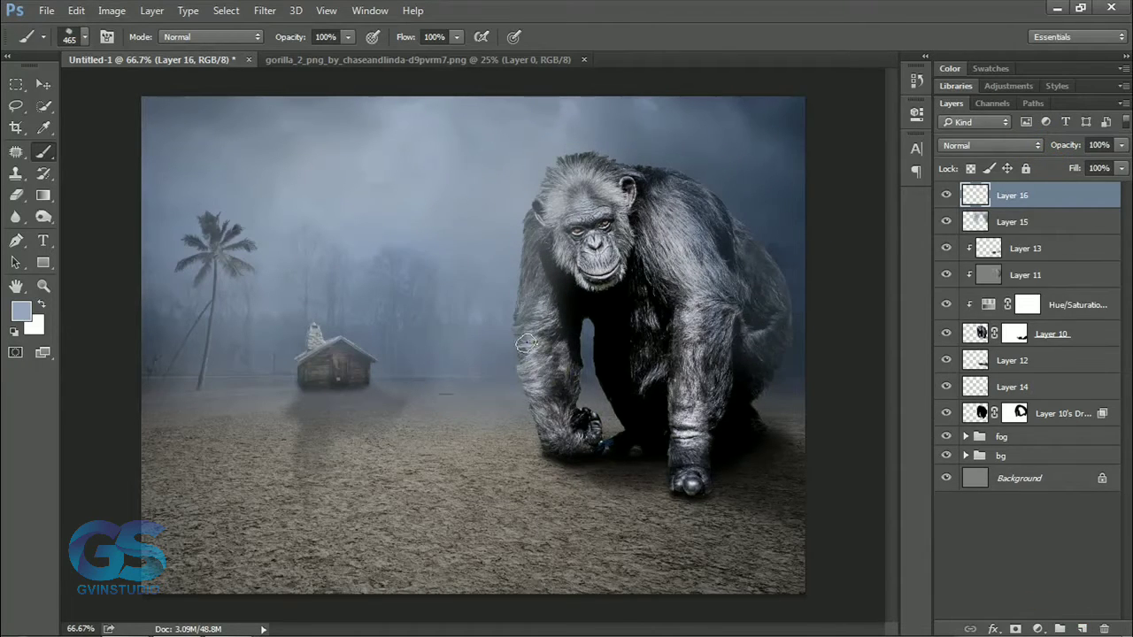
# Append the cloud_brushes_by_para_vine set, try a 1100 px cloud brush stamp beside the ape's arm, and undo the stamp.
pyautogui.rightClick(526, 344)
pyautogui.click(754, 355)
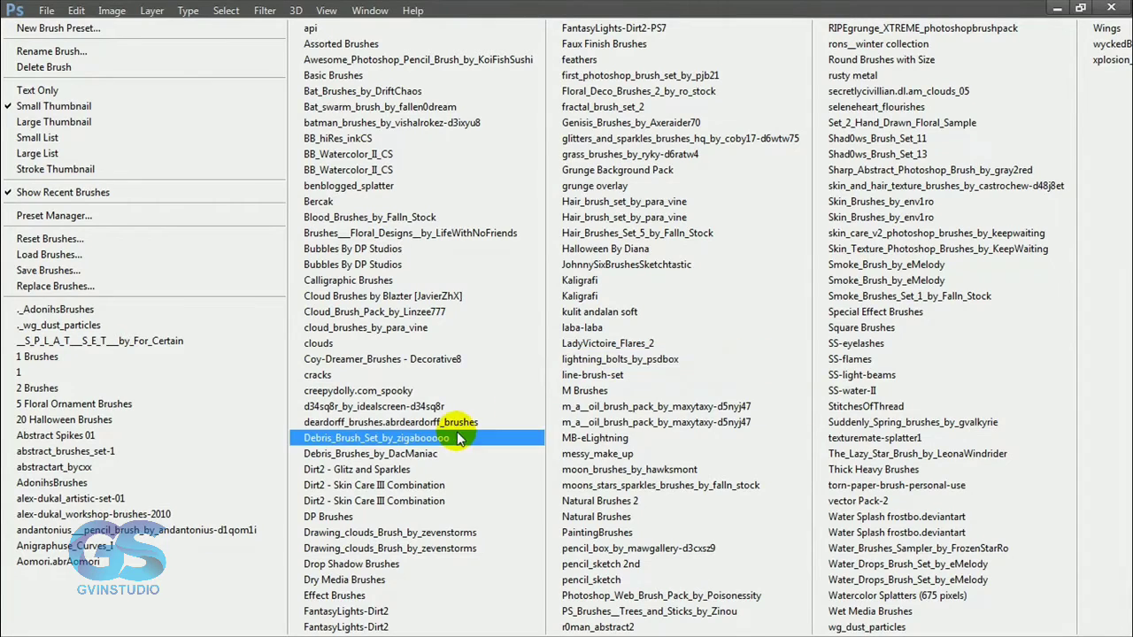
pyautogui.click(416, 328)
pyautogui.click(677, 250)
pyautogui.moveTo(727, 561); pyautogui.dragTo(730, 571)
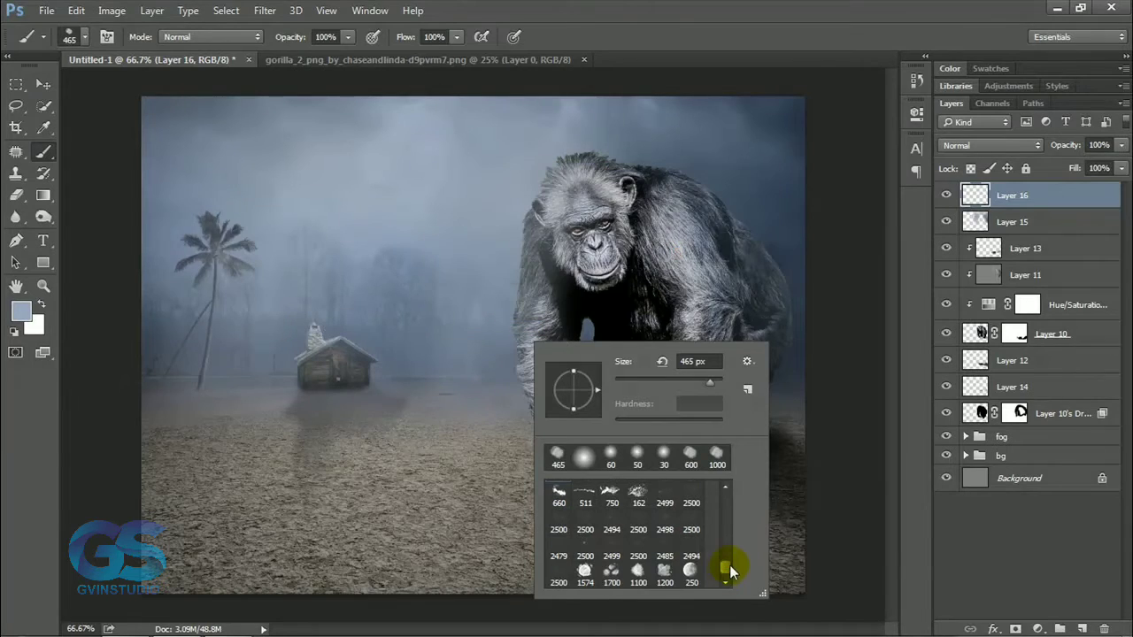
pyautogui.click(494, 387)
pyautogui.hotkey('ctrl', 'z')
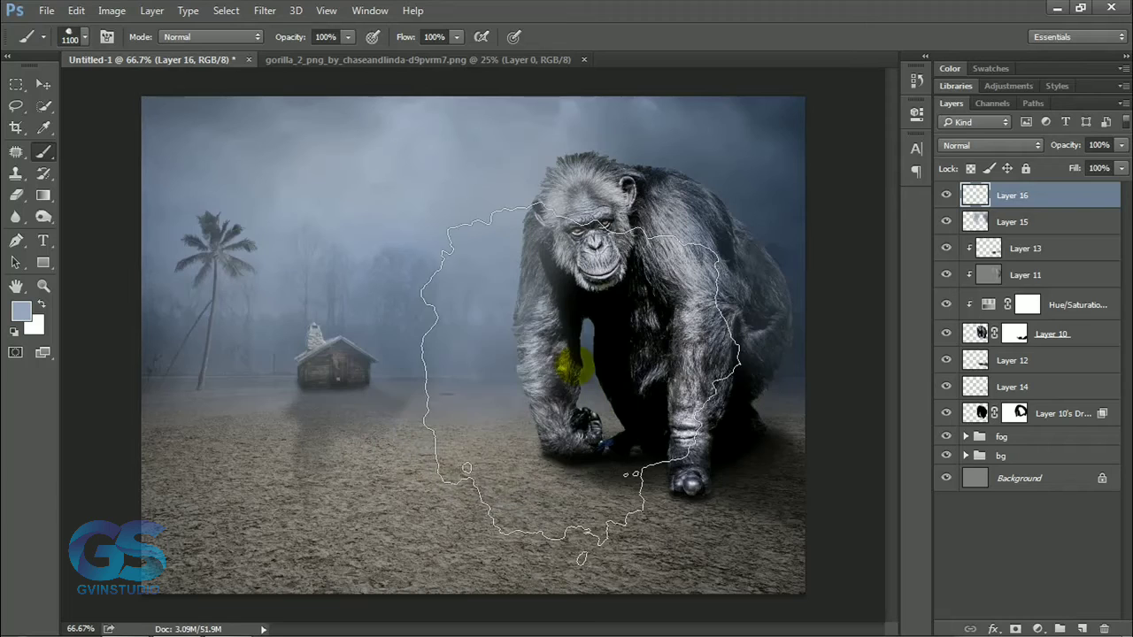
# Reduce the cloud brush to 300 px and paint sampled blue fog across the sky, the background trees and beside the ape's arm.
pyautogui.press('[')
pyautogui.press('[')
pyautogui.press('[')
pyautogui.press('[')
pyautogui.press('[')
pyautogui.press('[')
pyautogui.press('[')
pyautogui.press('[')
pyautogui.moveTo(505, 357)
pyautogui.mouseDown()
pyautogui.moveTo(501, 275)
pyautogui.moveTo(522, 202)
pyautogui.moveTo(443, 305)
pyautogui.moveTo(342, 336)
pyautogui.moveTo(375, 292)
pyautogui.moveTo(283, 236)
pyautogui.moveTo(219, 285)
pyautogui.moveTo(404, 165)
pyautogui.mouseUp()
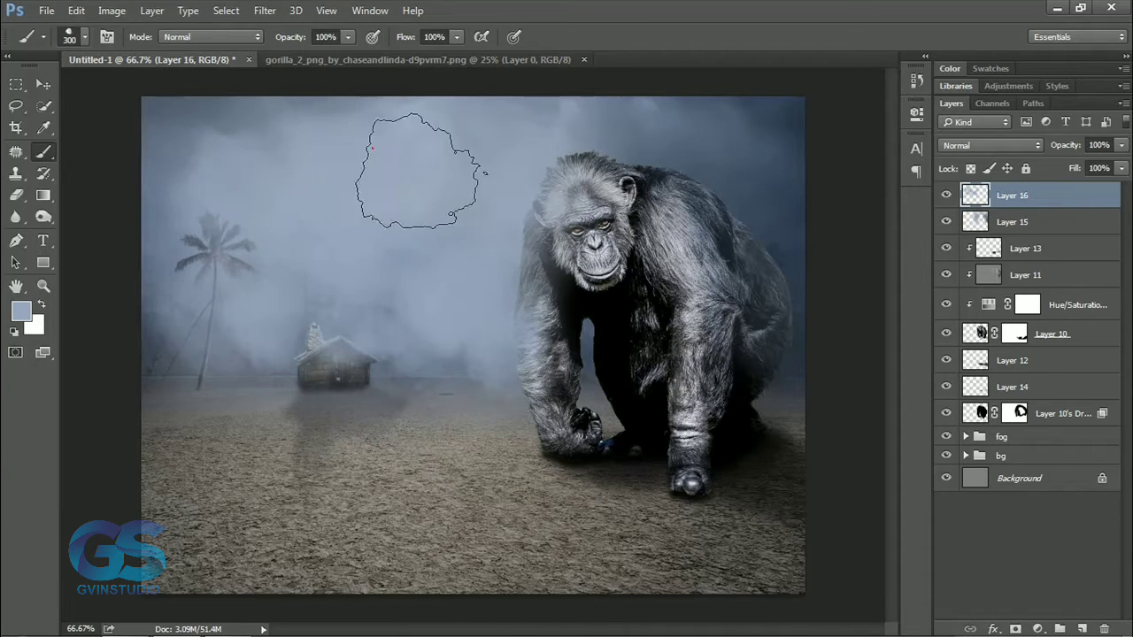
# Add fog beside the ape's forearm, reduce the cloud brush to 150 px and lower the fog layer's opacity to 28%.
pyautogui.click(509, 354)
pyautogui.press('[')
pyautogui.press('[')
pyautogui.press('[')
pyautogui.press('[')
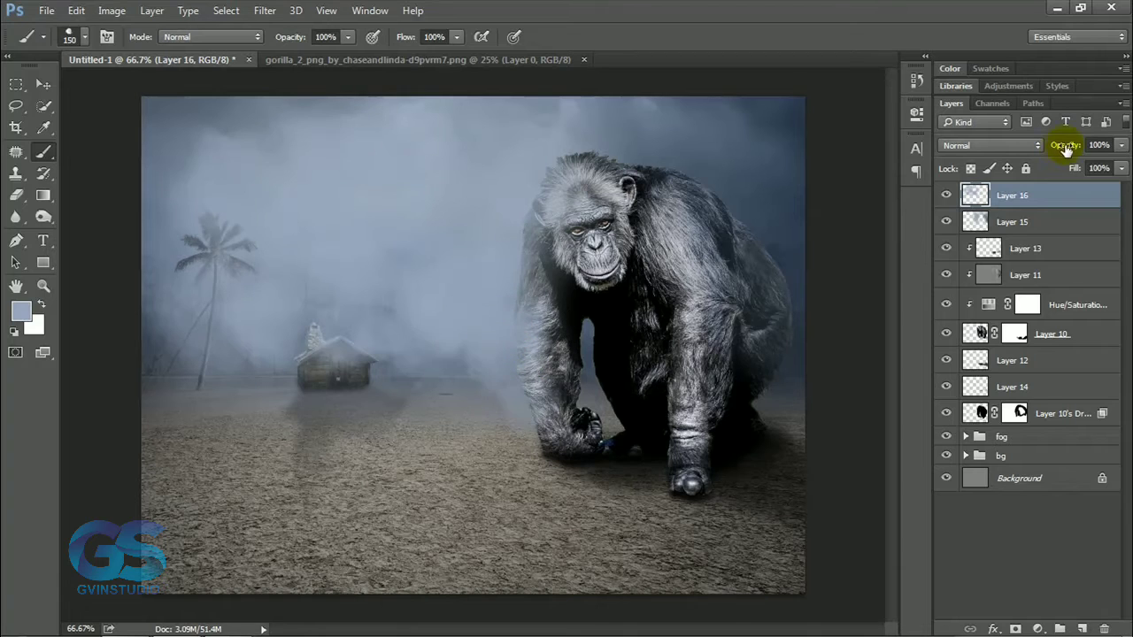
pyautogui.moveTo(1066, 150); pyautogui.dragTo(1031, 152)
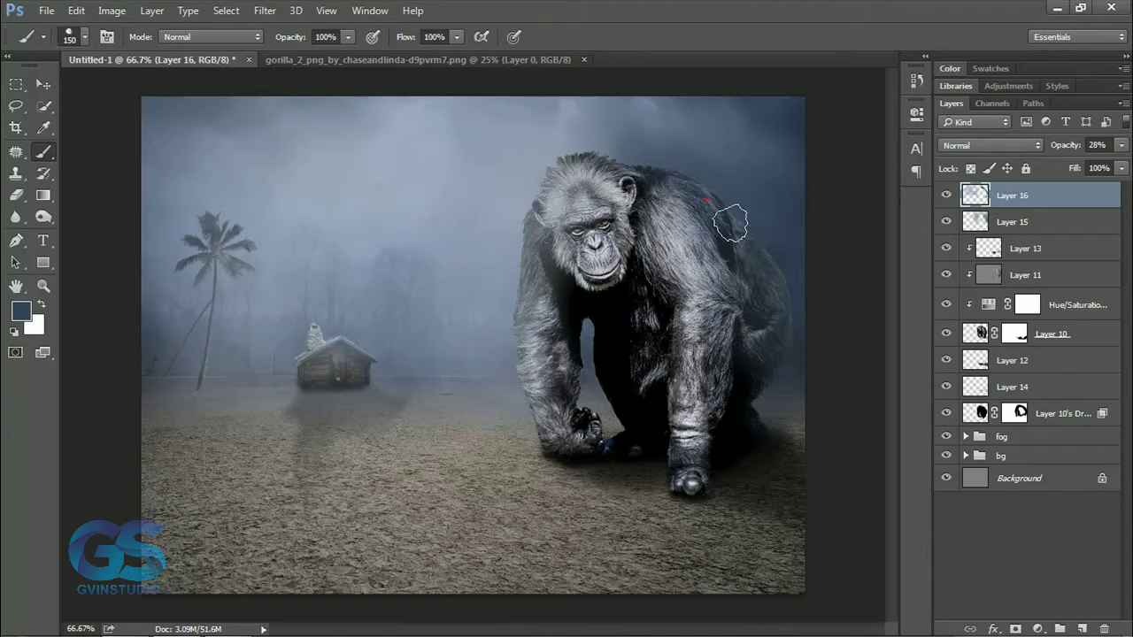
# Paint dark blue fog over the ape's back and the sky behind it on a new top layer, and set its opacity to 24%.
pyautogui.click(1080, 628)
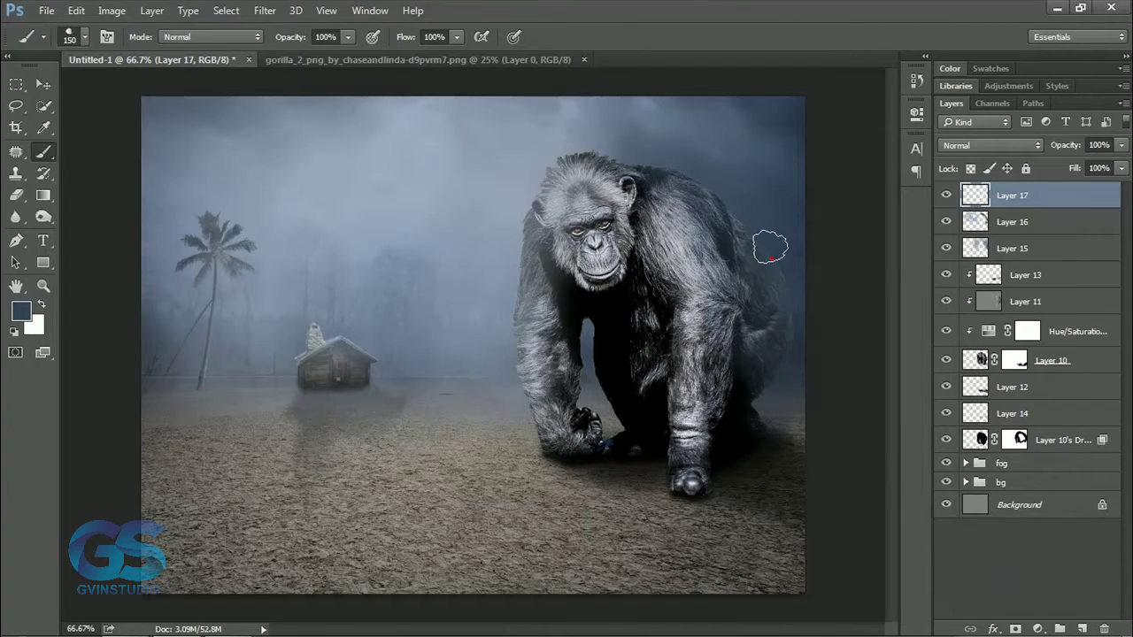
pyautogui.moveTo(674, 175)
pyautogui.mouseDown()
pyautogui.moveTo(775, 240)
pyautogui.moveTo(714, 144)
pyautogui.moveTo(600, 138)
pyautogui.moveTo(631, 114)
pyautogui.moveTo(753, 121)
pyautogui.mouseUp()
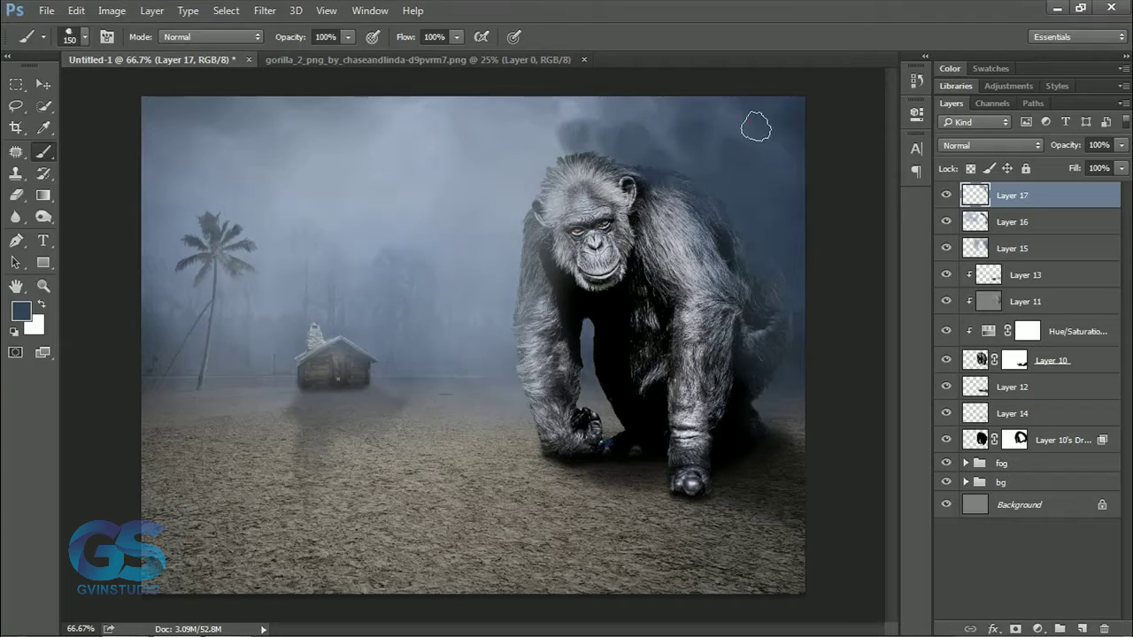
pyautogui.moveTo(1060, 147); pyautogui.dragTo(1008, 153)
pyautogui.click(43, 84)
pyautogui.scroll(-6, 409, 359)
pyautogui.scroll(4, 522, 386)
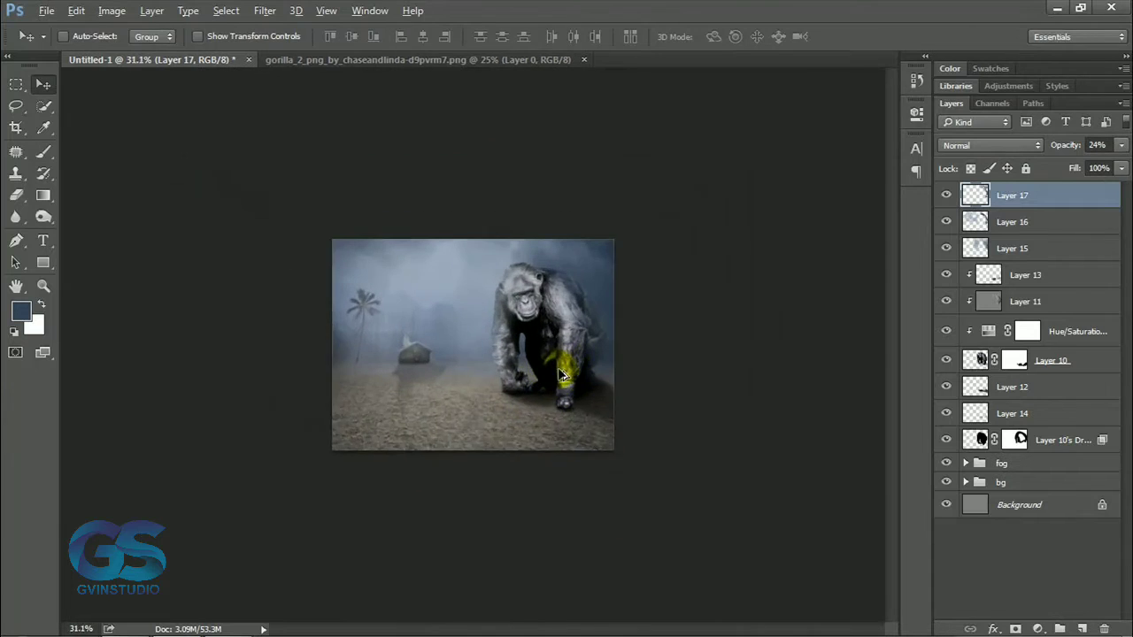
pyautogui.scroll(3, 566, 379)
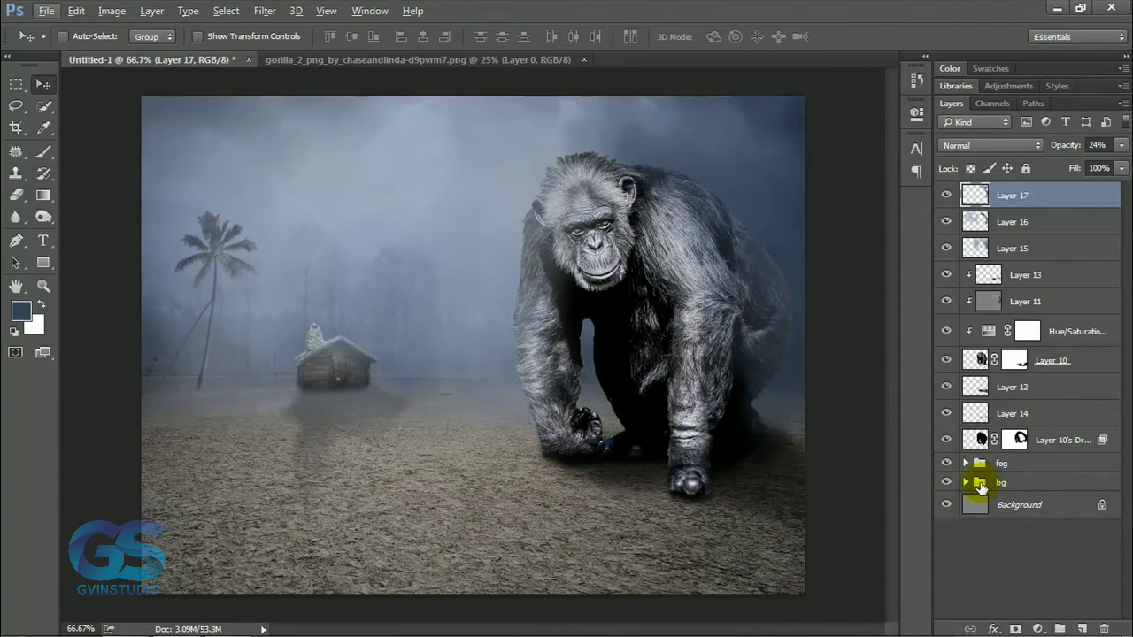
# Paint sampled grey-blue fog over the horizon, cabin and palm trunk on a new layer atop the bg group, and set its opacity to 36%.
pyautogui.click(967, 483)
pyautogui.click(1068, 509)
pyautogui.click(1081, 629)
pyautogui.click(43, 151)
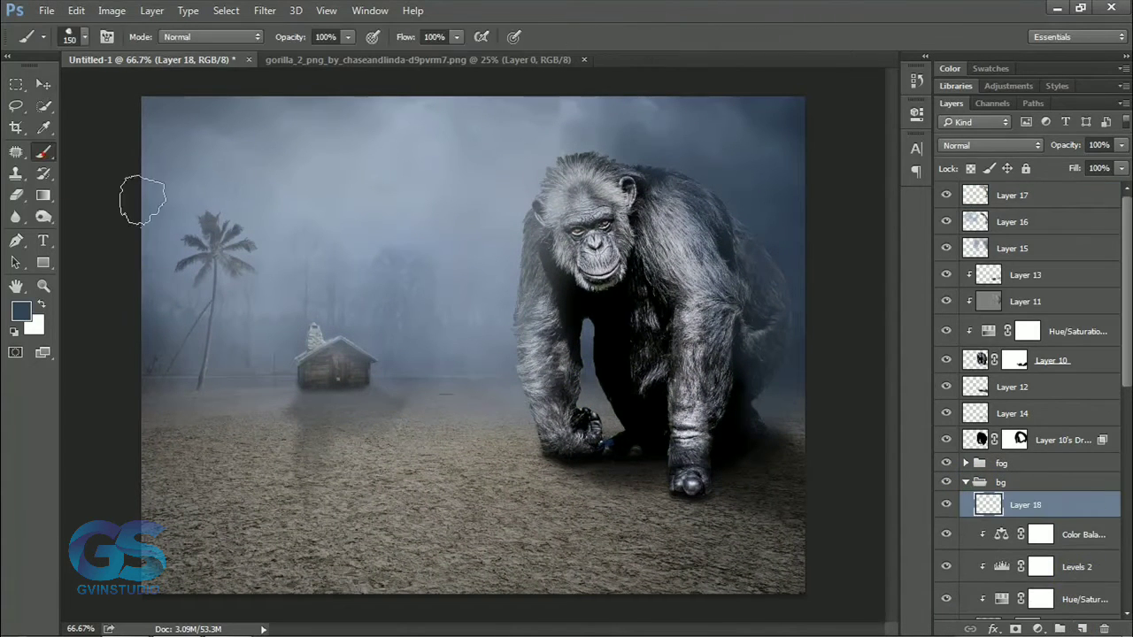
pyautogui.keyDown('alt'); pyautogui.click(271, 319); pyautogui.keyUp('alt')
pyautogui.moveTo(280, 347)
pyautogui.mouseDown()
pyautogui.moveTo(374, 364)
pyautogui.moveTo(184, 363)
pyautogui.moveTo(241, 333)
pyautogui.moveTo(514, 348)
pyautogui.moveTo(410, 317)
pyautogui.moveTo(173, 306)
pyautogui.moveTo(132, 328)
pyautogui.moveTo(383, 379)
pyautogui.moveTo(416, 354)
pyautogui.mouseUp()
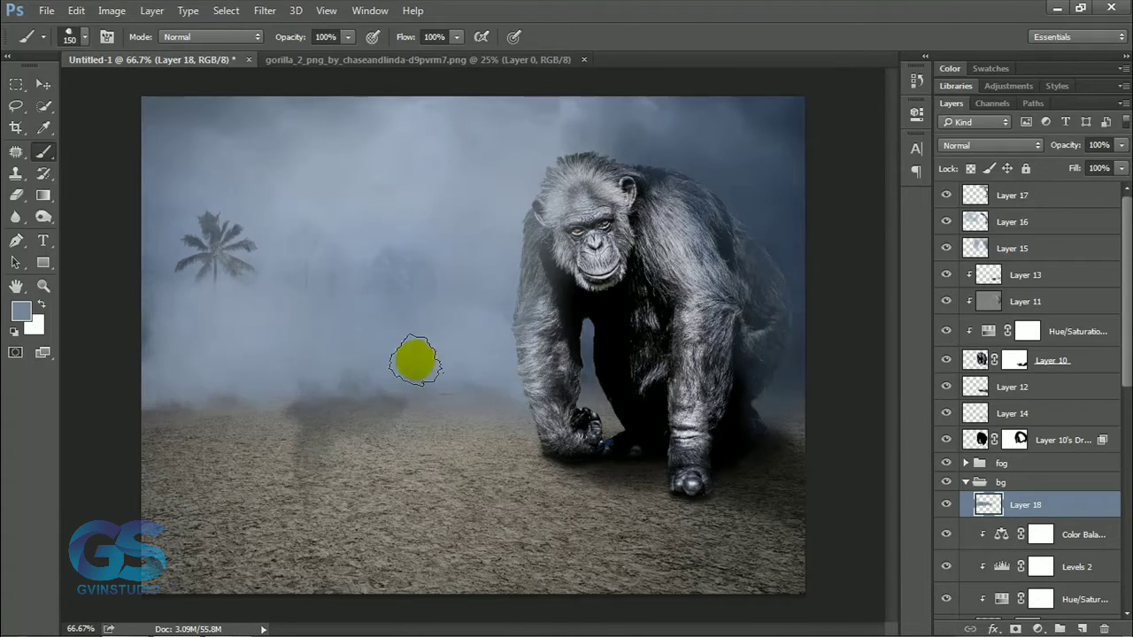
pyautogui.moveTo(1066, 145); pyautogui.dragTo(1017, 152)
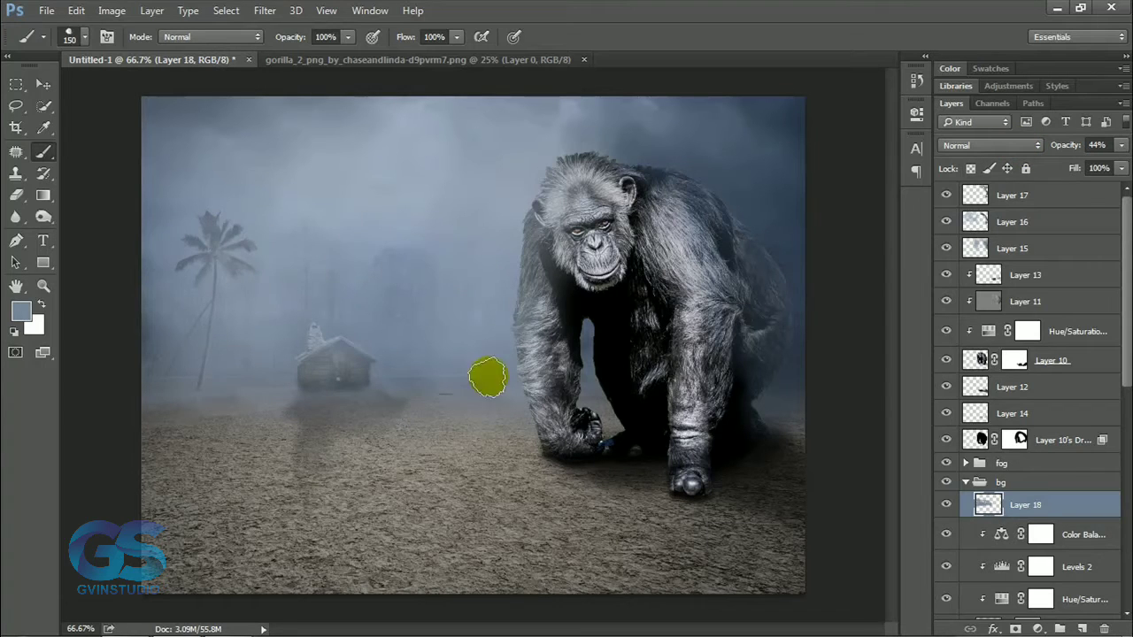
pyautogui.click(1061, 151)
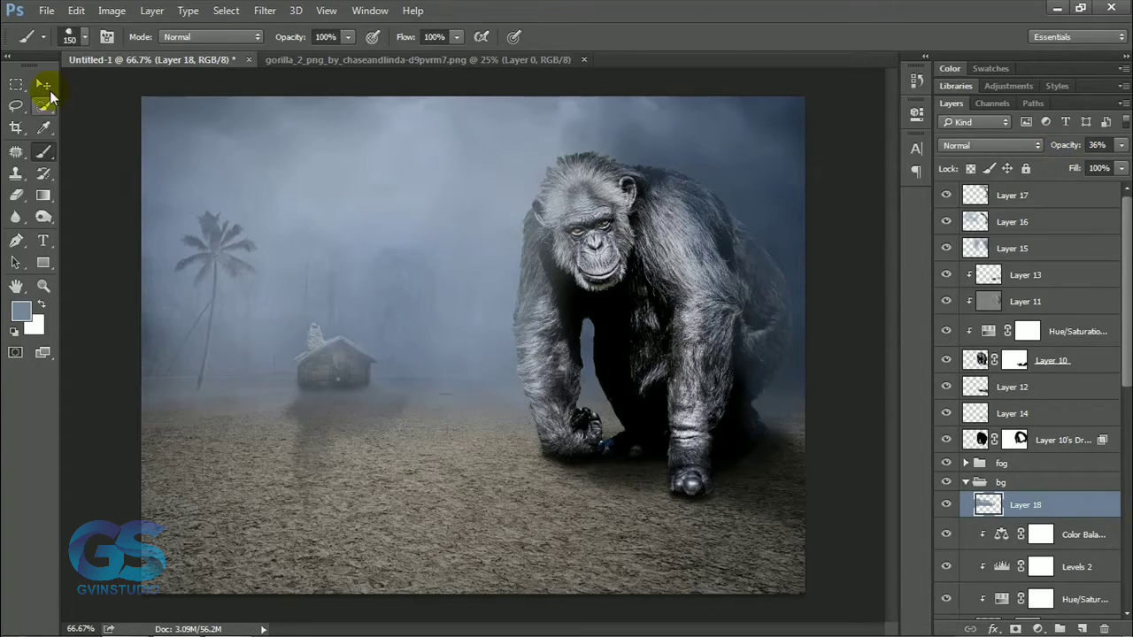
pyautogui.click(43, 85)
pyautogui.click(966, 482)
# Select the topmost fog layer and open playground-408658_1920.psd from the Source folder.
pyautogui.click(977, 440)
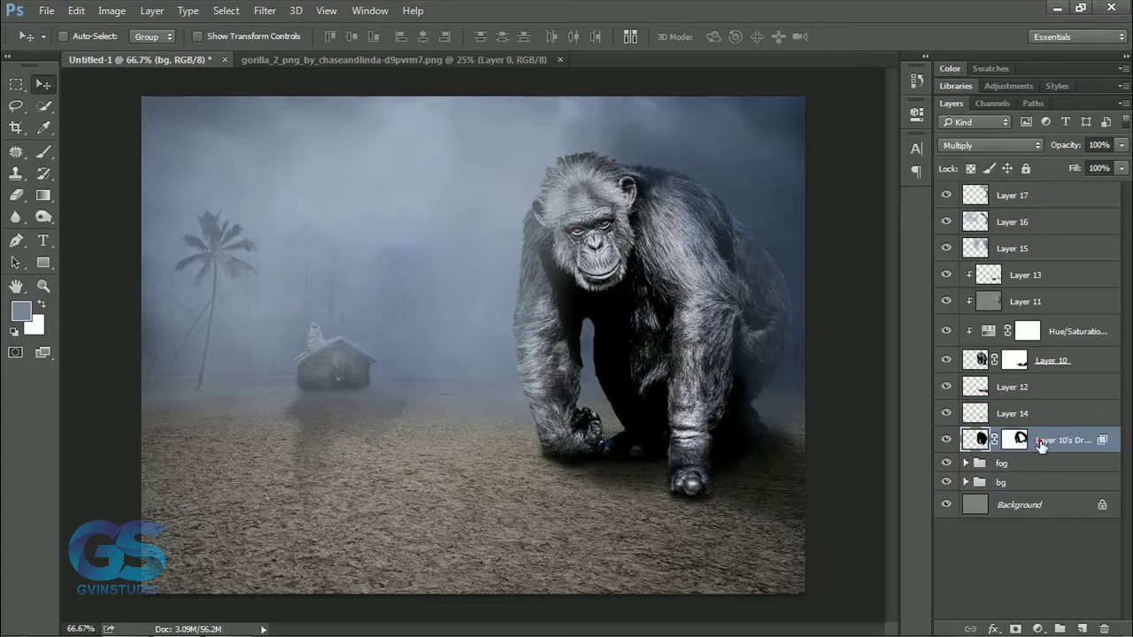
pyautogui.click(1043, 203)
pyautogui.click(46, 10)
pyautogui.click(53, 44)
pyautogui.scroll(-2, 847, 292)
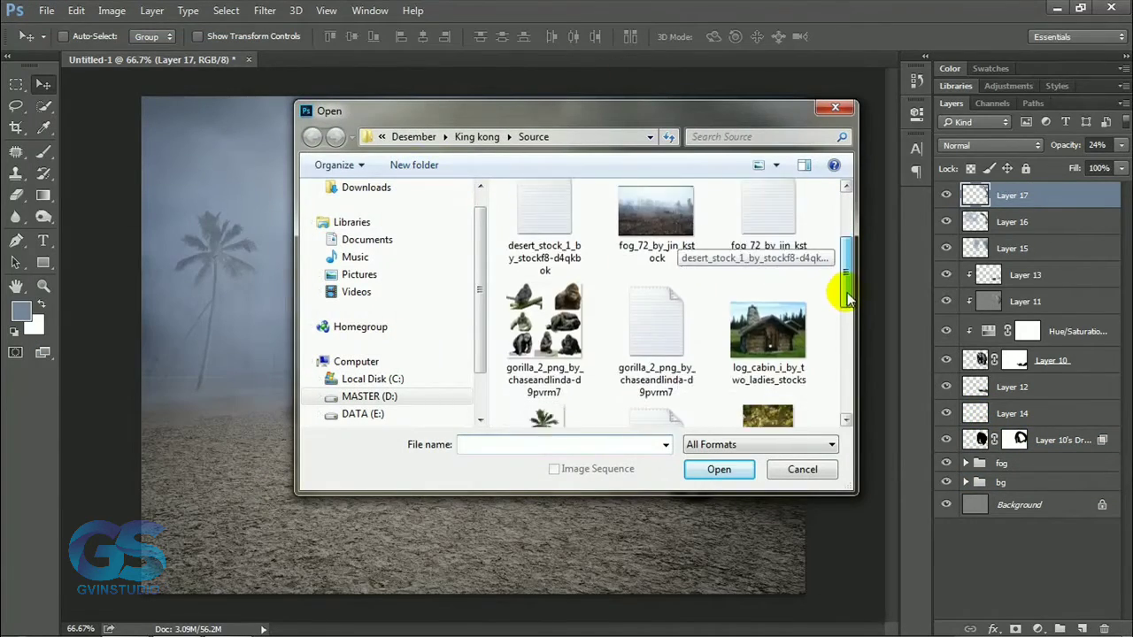
pyautogui.scroll(-5, 847, 297)
pyautogui.click(767, 322)
pyautogui.click(719, 469)
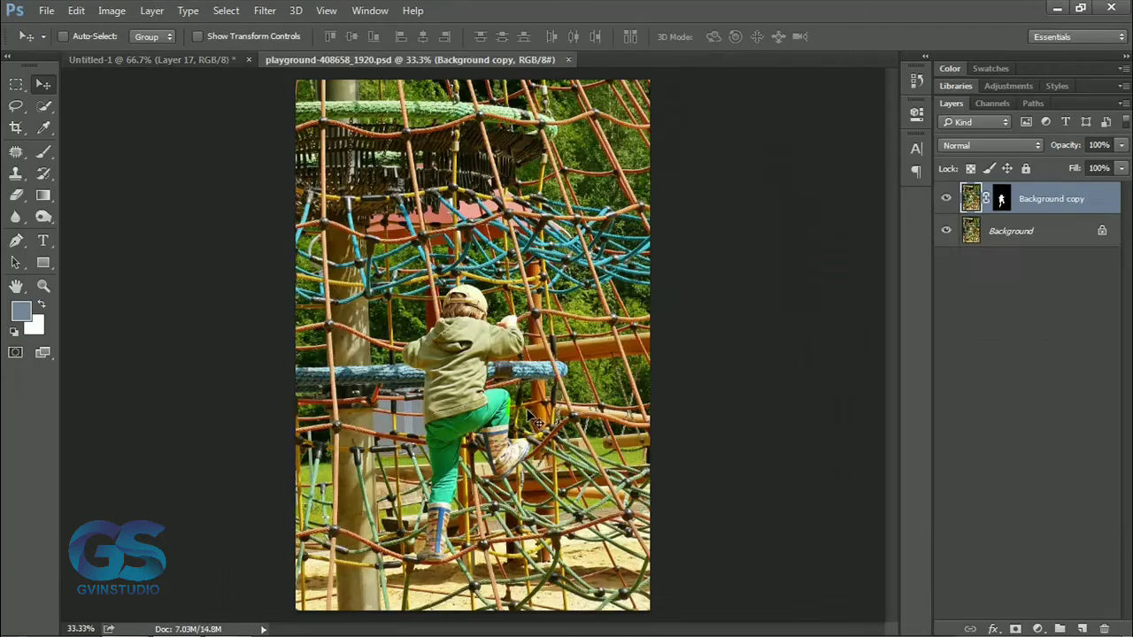
# Hide the playground background, bring the masked climbing boy into the ape composite, scale him down proportionally and place him on the ape's front arm.
pyautogui.click(946, 230)
pyautogui.moveTo(493, 352); pyautogui.dragTo(524, 223)
pyautogui.hotkey('ctrl', 't')
pyautogui.click(295, 37)
pyautogui.moveTo(236, 38); pyautogui.dragTo(154, 36)
pyautogui.press('Return')
pyautogui.moveTo(448, 244)
pyautogui.mouseDown()
pyautogui.moveTo(667, 346)
pyautogui.moveTo(749, 346)
pyautogui.mouseUp()
# Choose a soft round brush in black and mask out the stray edge below the boy's feet on his layer mask.
pyautogui.click(48, 152)
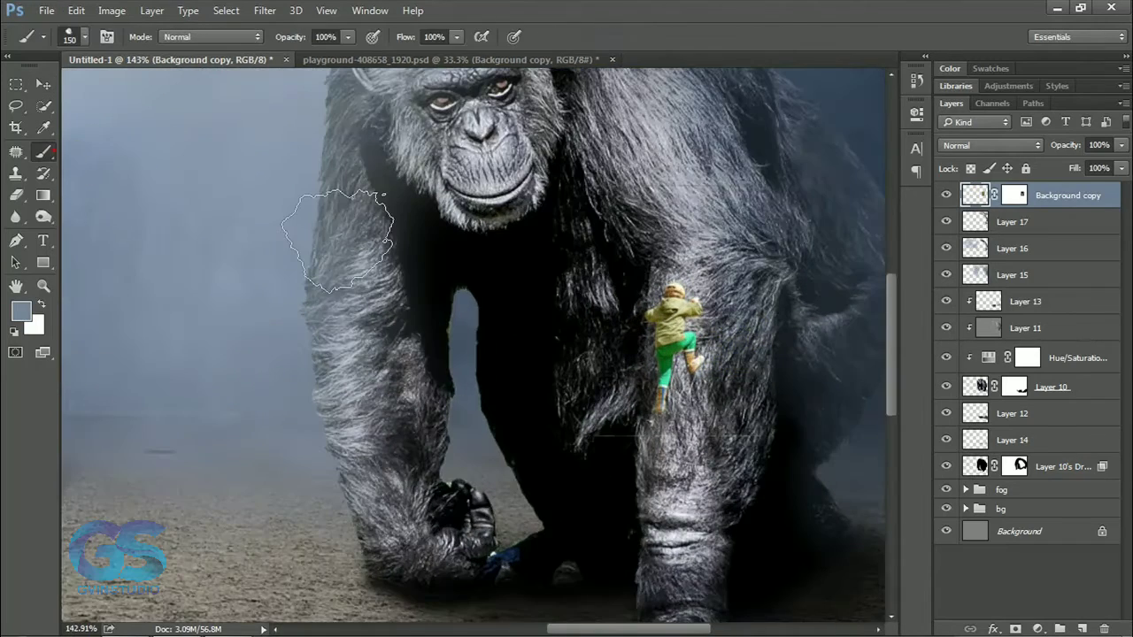
pyautogui.rightClick(338, 233)
pyautogui.click(470, 349)
pyautogui.click(670, 417)
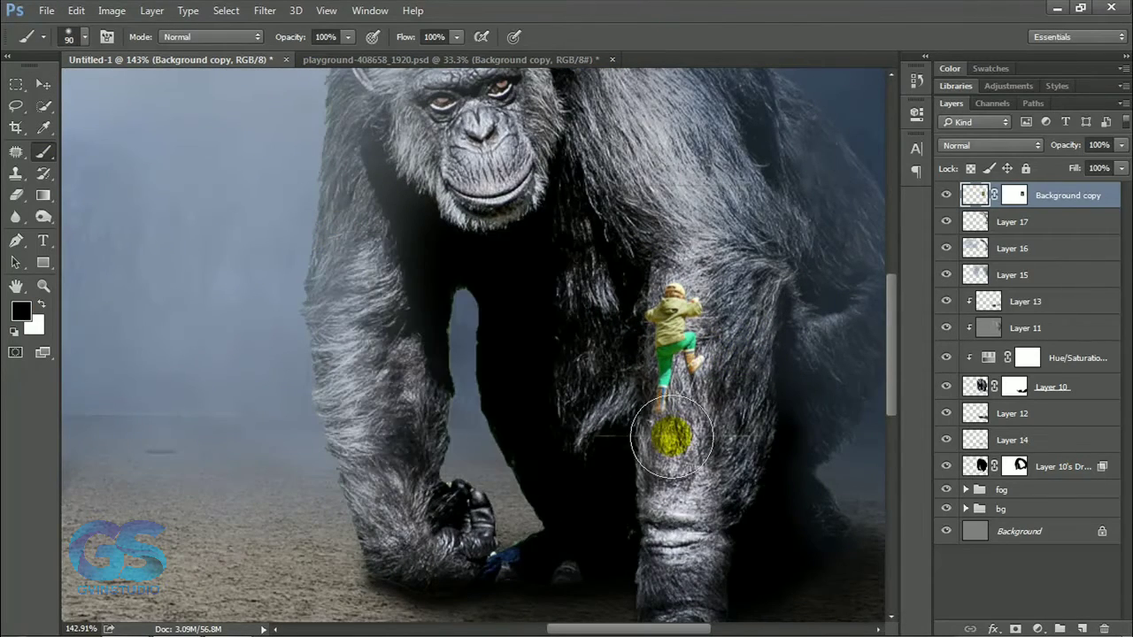
pyautogui.click(1015, 194)
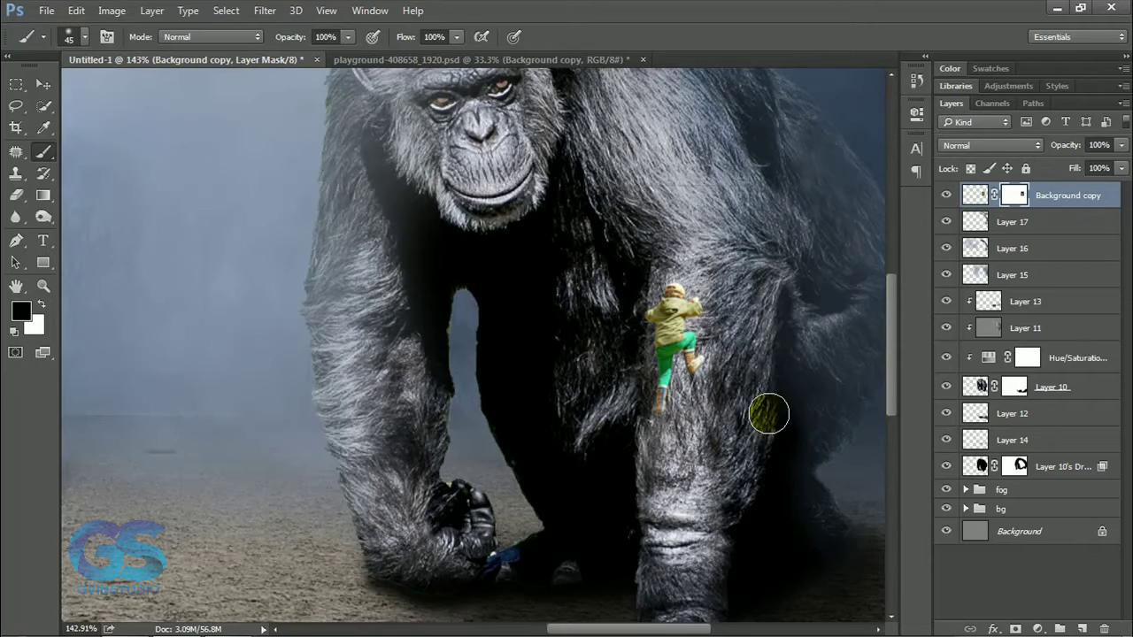
# Compare the image with the boy hidden and shown, apply his layer mask and move him slightly higher on the ape's arm.
pyautogui.press('v')
pyautogui.click(946, 195)
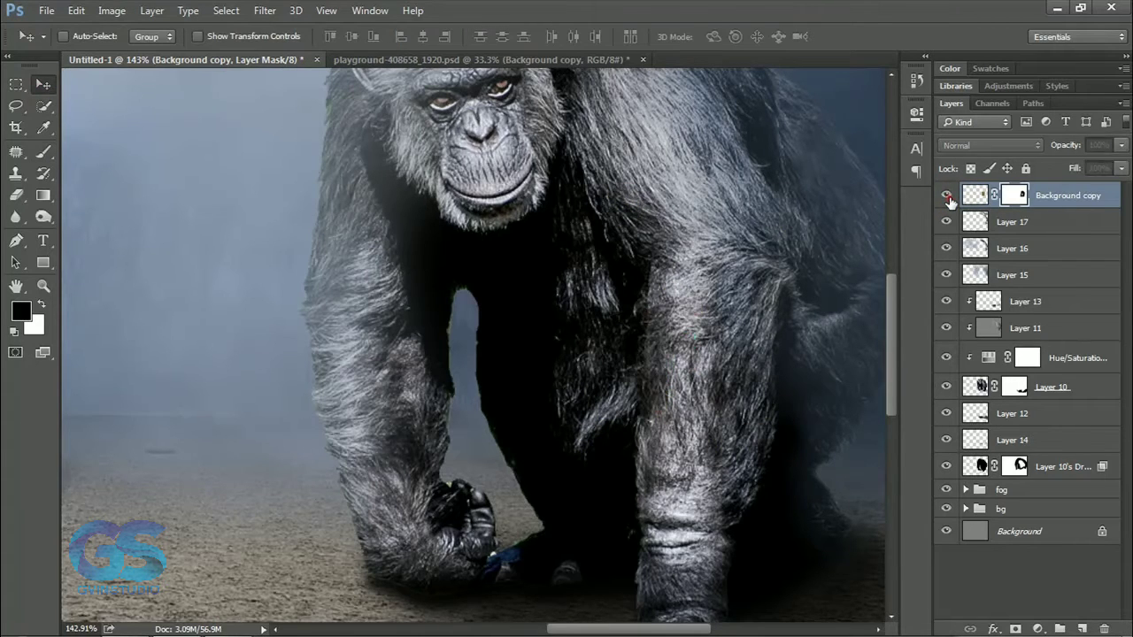
pyautogui.click(946, 195)
pyautogui.rightClick(1014, 191)
pyautogui.click(998, 246)
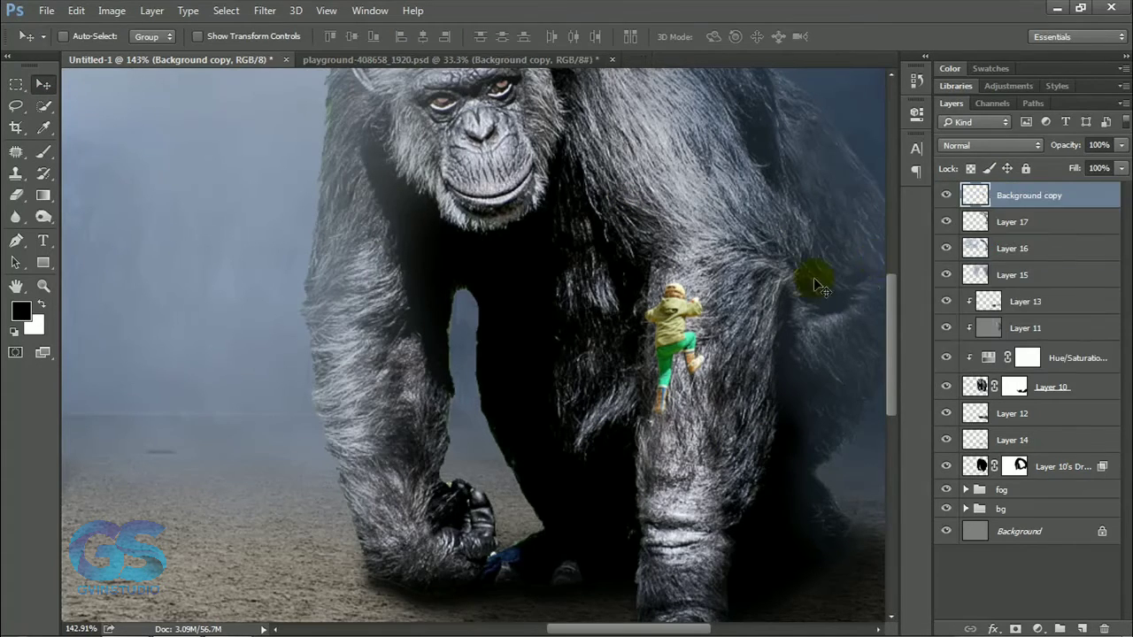
pyautogui.moveTo(753, 352)
pyautogui.mouseDown()
pyautogui.moveTo(753, 318)
pyautogui.moveTo(753, 332)
pyautogui.mouseUp()
pyautogui.hotkey('ctrl', '0')
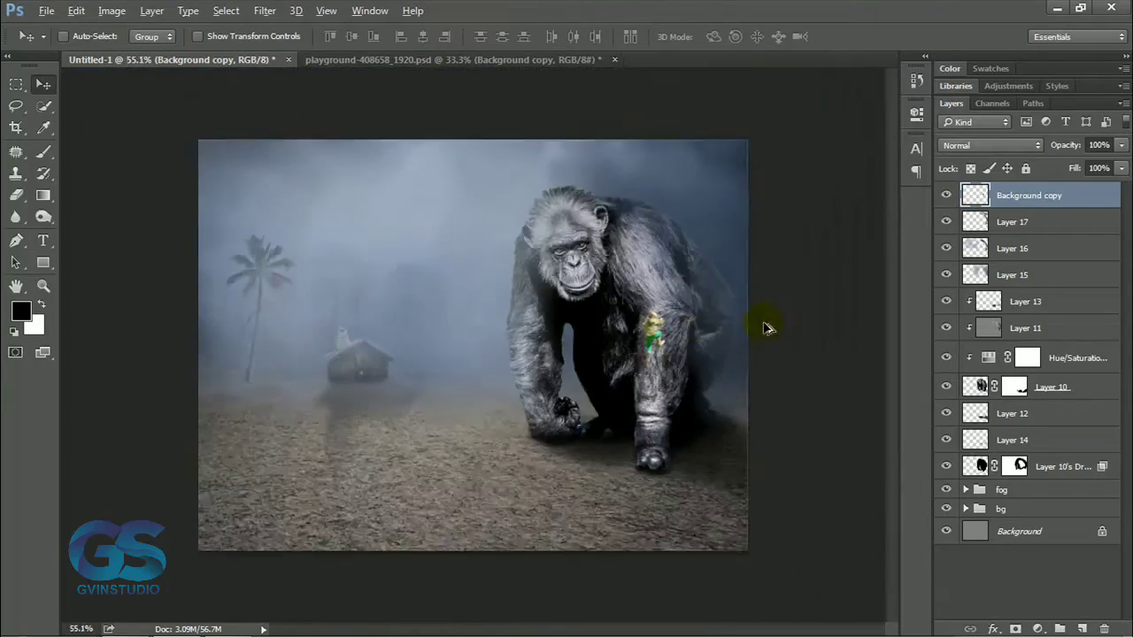
# Add a Hue/Saturation adjustment clipped to the boy's layer and reduce his colour saturation.
pyautogui.scroll(6, 797, 356)
pyautogui.click(1039, 629)
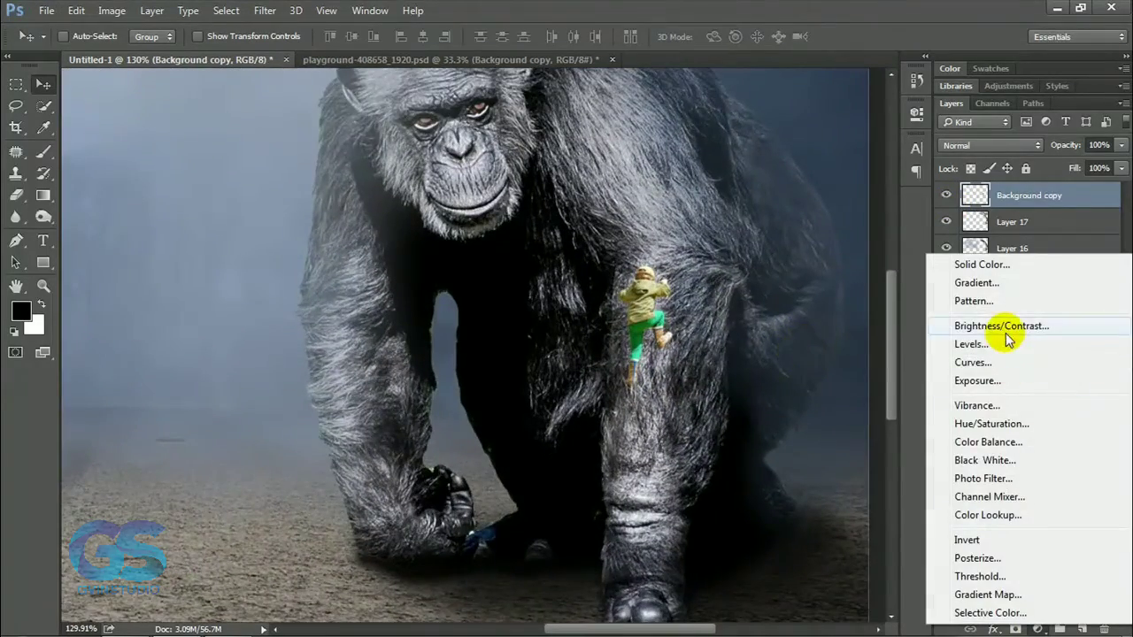
pyautogui.click(987, 425)
pyautogui.click(771, 383)
pyautogui.click(868, 105)
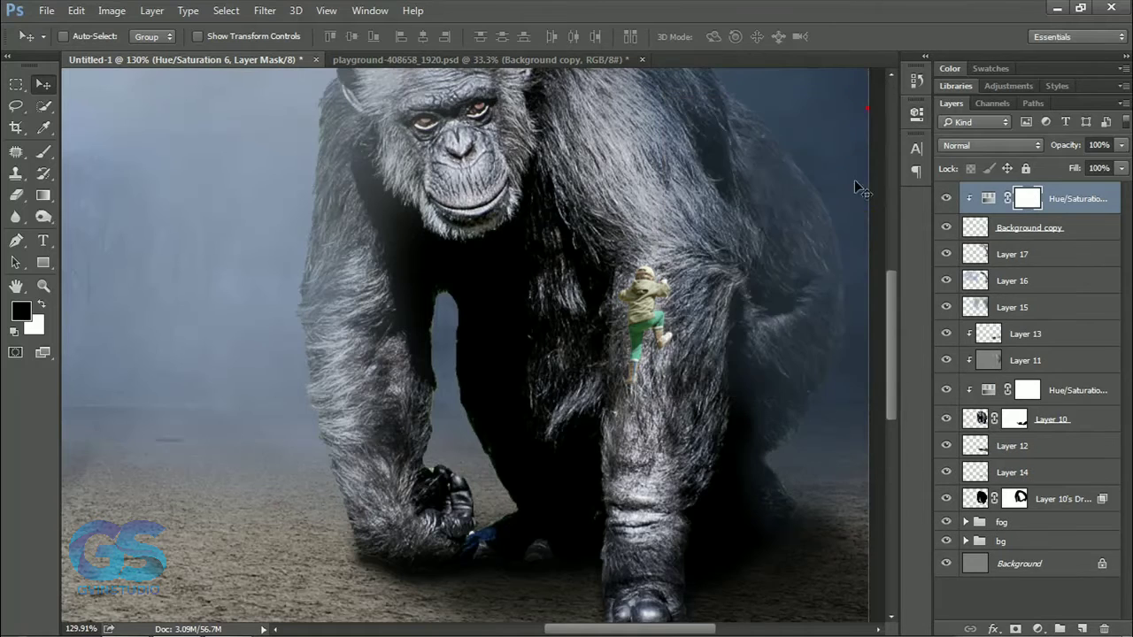
# Darken the boy with a clipped Curves adjustment by lowering its white point, and mask the effect along his lit side with a 45 px brush.
pyautogui.click(1038, 628)
pyautogui.click(973, 363)
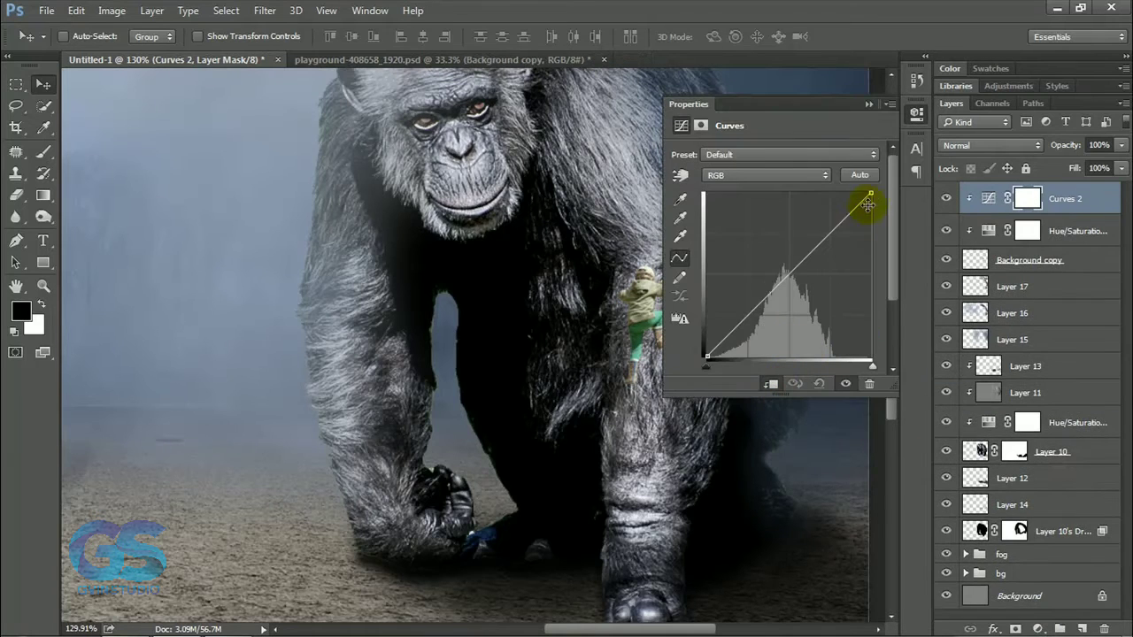
pyautogui.moveTo(867, 197); pyautogui.dragTo(869, 246)
pyautogui.click(867, 105)
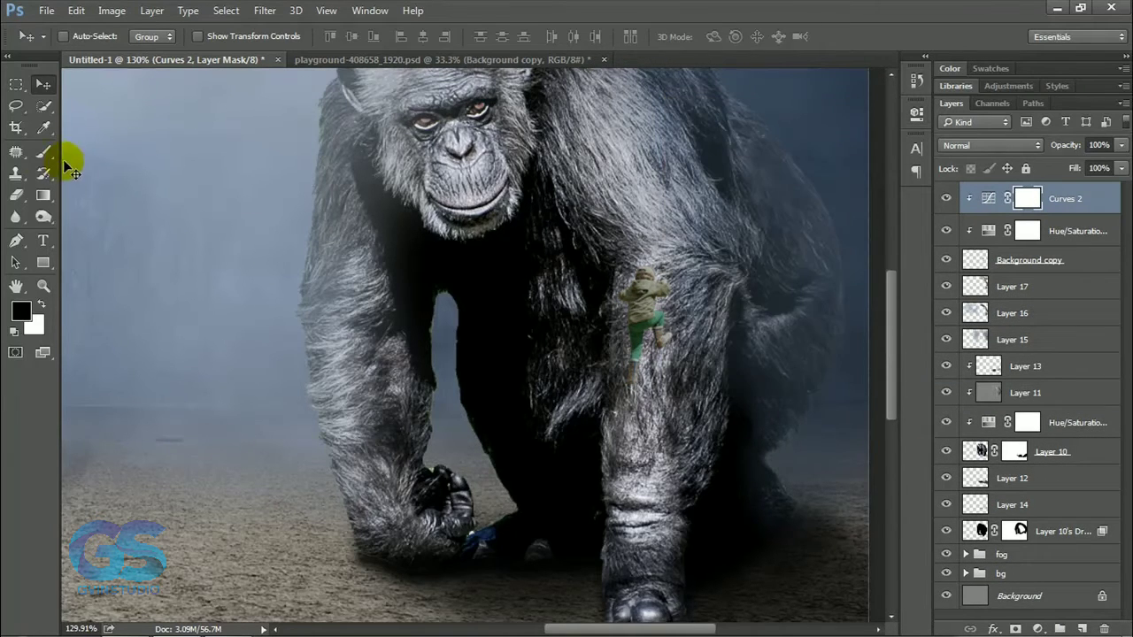
pyautogui.click(43, 151)
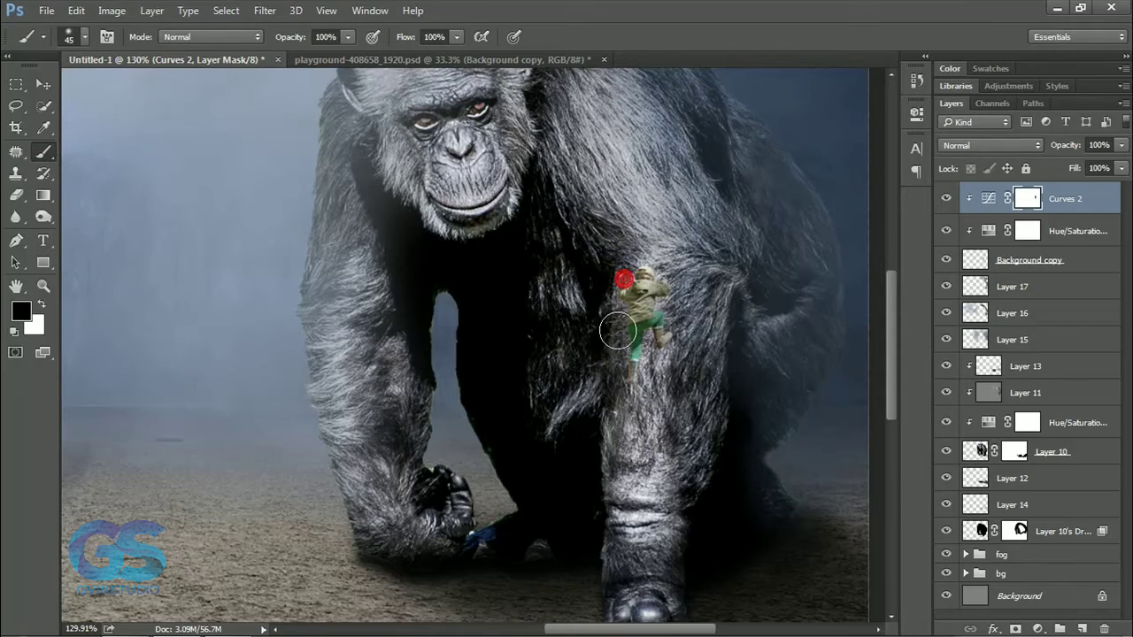
# Add a clipped Brightness/Contrast adjustment with raised brightness, invert its mask and paint the brightening back onto the boy in white.
pyautogui.click(1038, 628)
pyautogui.click(974, 329)
pyautogui.moveTo(774, 196); pyautogui.dragTo(813, 197)
pyautogui.click(868, 105)
pyautogui.hotkey('ctrl', 'i')
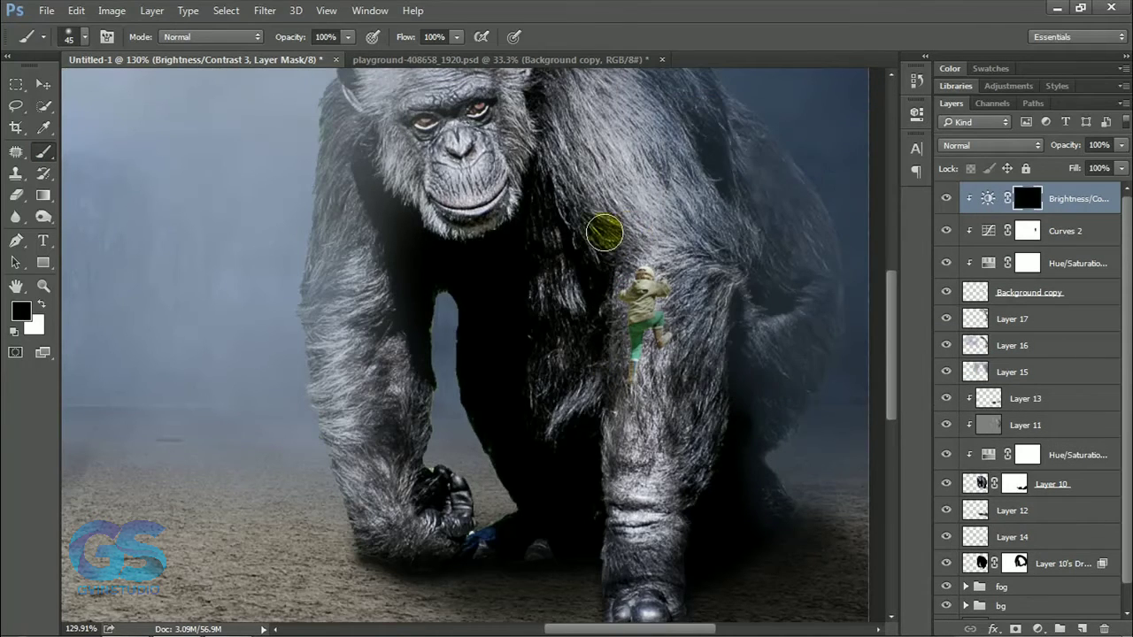
pyautogui.click(44, 85)
# Paint the boy's contact shadow on the fur in black with a 10 px brush on a new layer beneath him, at 68% layer opacity.
pyautogui.scroll(-6, 637, 365)
pyautogui.scroll(11, 726, 354)
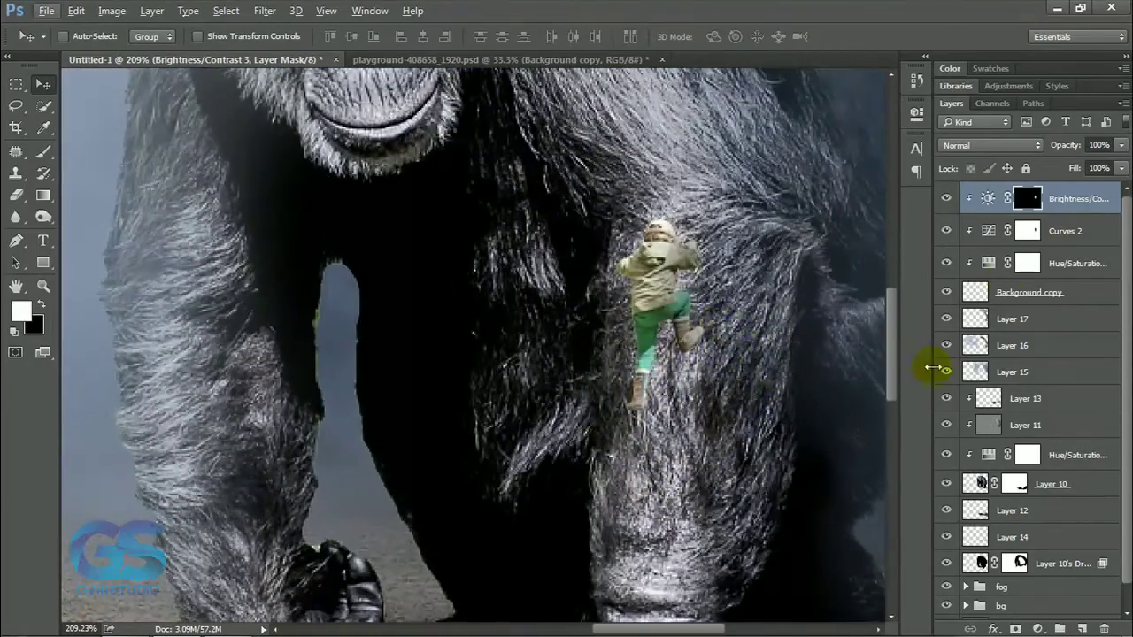
pyautogui.click(1011, 320)
pyautogui.click(1082, 629)
pyautogui.click(43, 152)
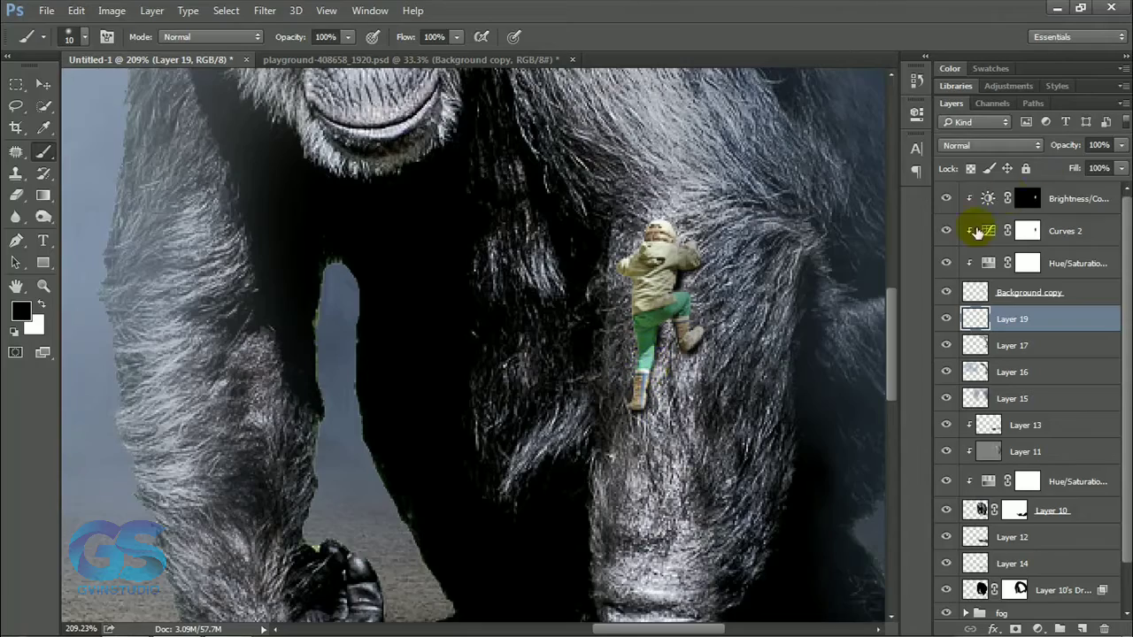
pyautogui.scroll(-6, 687, 369)
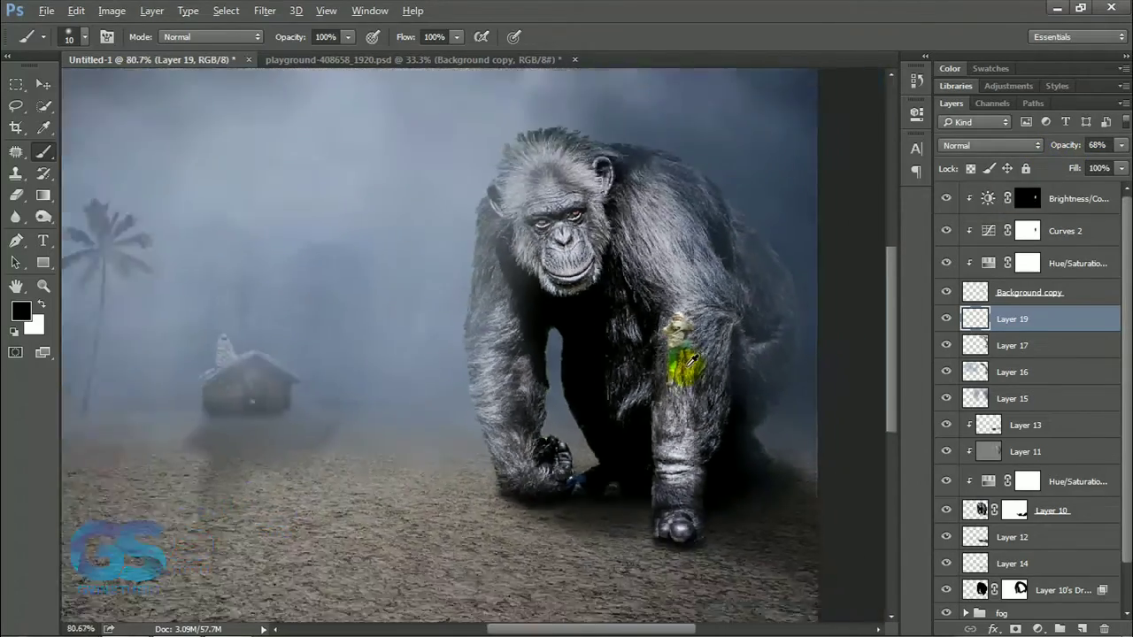
# Create a new layer clipped to the boy's stack in Overlay mode, filled with 50% gray.
pyautogui.scroll(5, 754, 345)
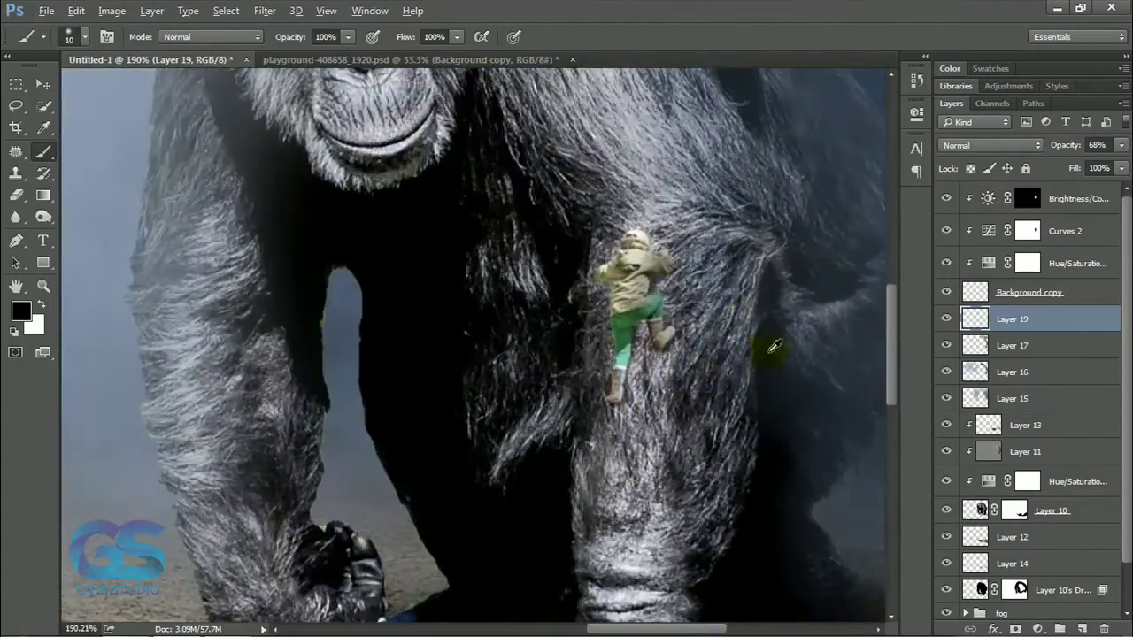
pyautogui.click(1062, 198)
pyautogui.keyDown('alt'); pyautogui.click(1082, 629); pyautogui.keyUp('alt')
pyautogui.click(546, 261)
pyautogui.click(478, 272)
pyautogui.click(447, 281)
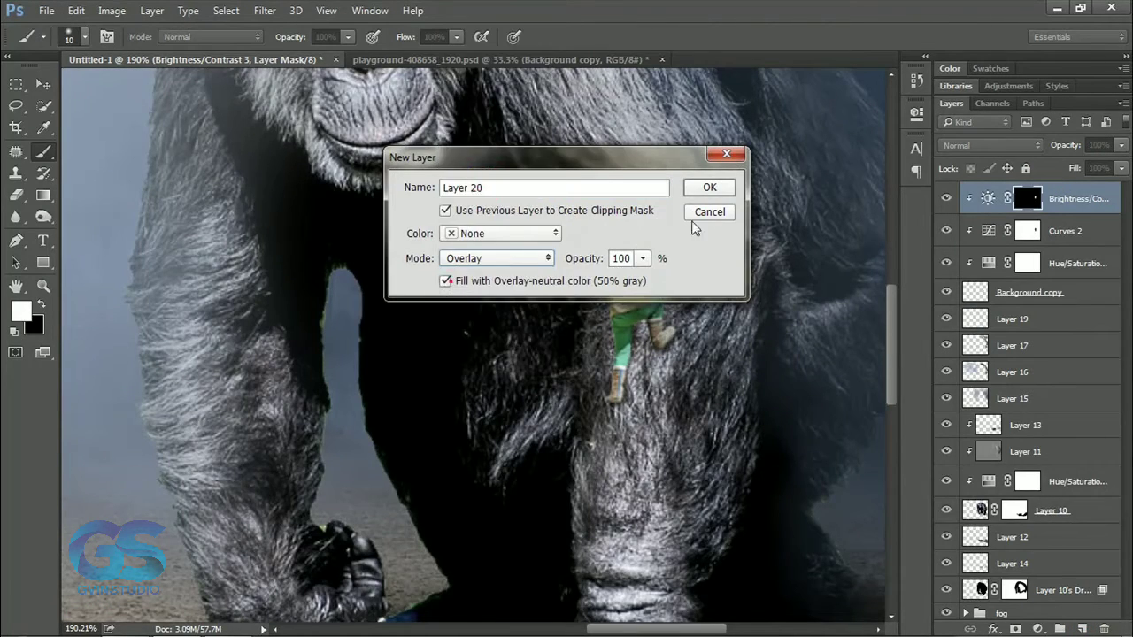
pyautogui.click(709, 188)
# Dodge the boy's midtones at 14% exposure, and burn his shaded parts at 18% exposure with the Shadows range.
pyautogui.click(43, 217)
pyautogui.click(116, 214)
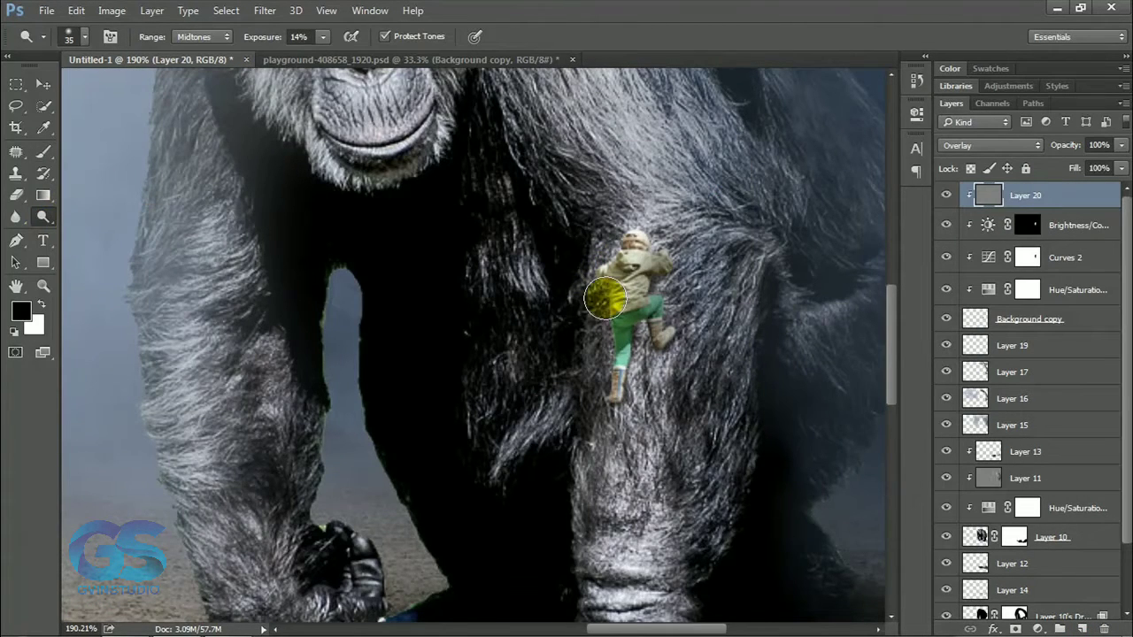
pyautogui.click(44, 217)
pyautogui.click(115, 236)
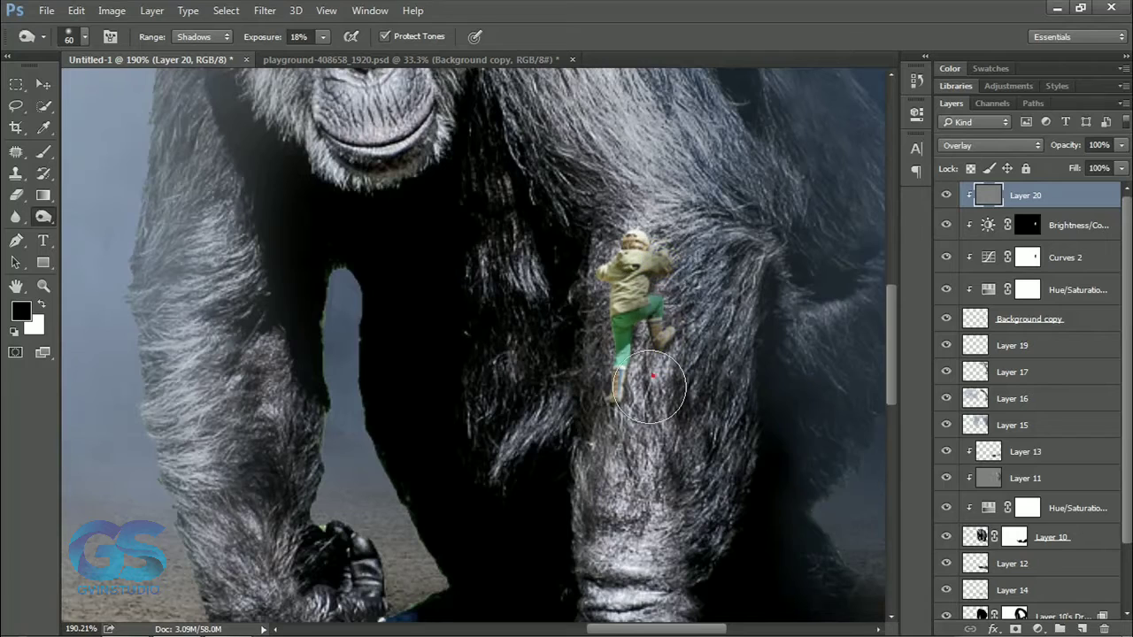
pyautogui.moveTo(668, 269); pyautogui.dragTo(644, 283)
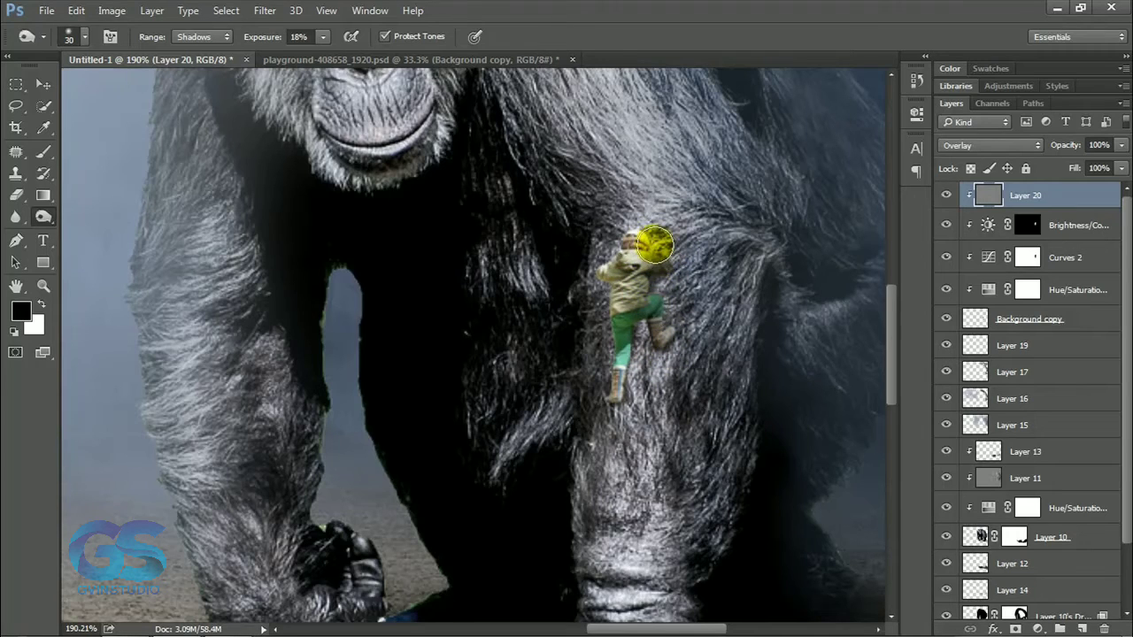
pyautogui.hotkey('ctrl', '0')
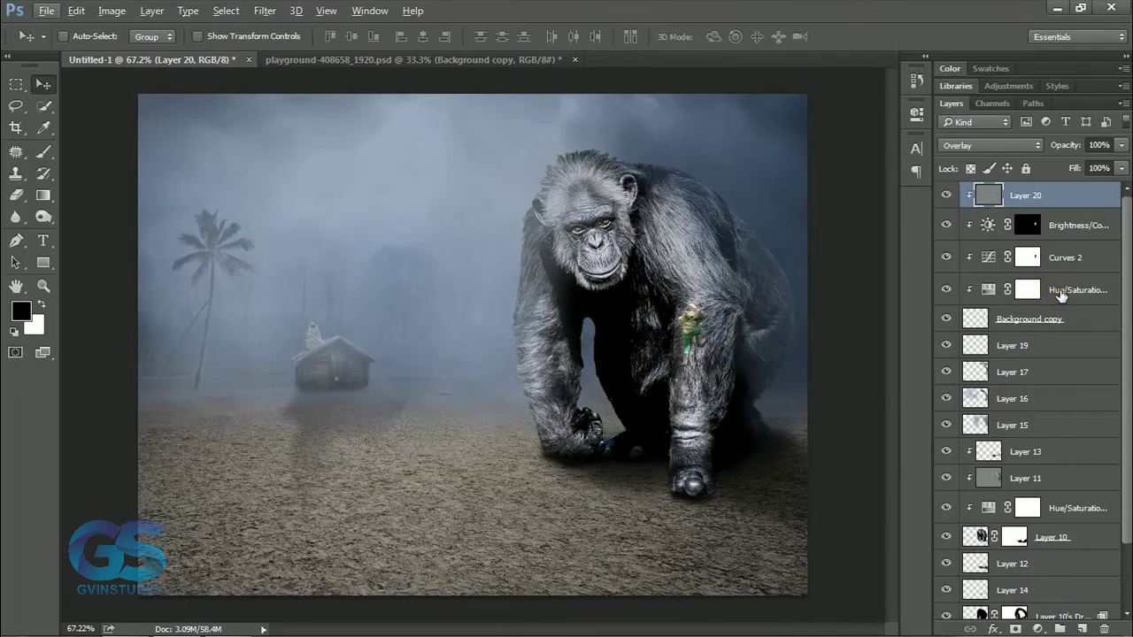
# Review the Hue/Saturation adjustment clipped to the boy and check how he blends into the overall scene.
pyautogui.click(988, 290)
pyautogui.moveTo(787, 116); pyautogui.dragTo(375, 243)
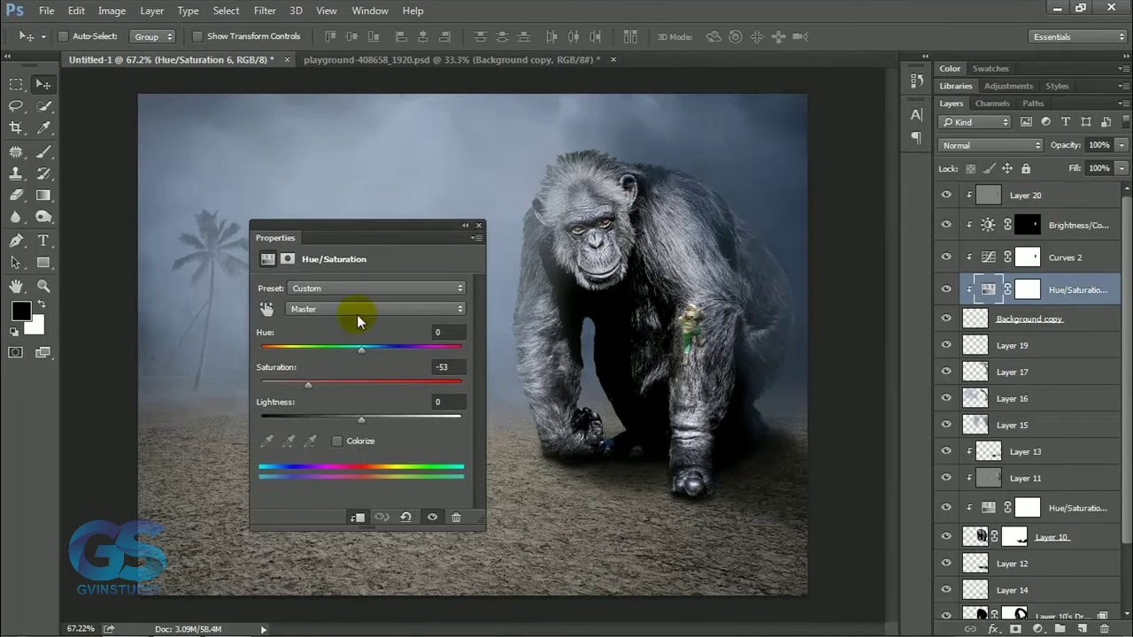
pyautogui.click(478, 226)
pyautogui.scroll(-8, 532, 264)
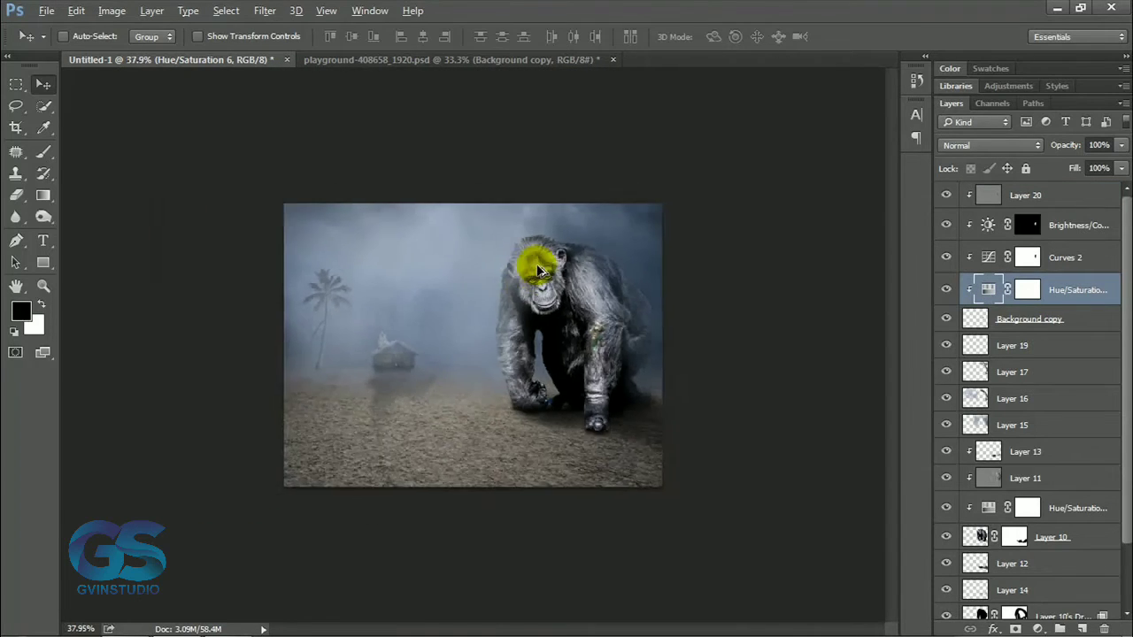
pyautogui.scroll(6, 557, 356)
pyautogui.scroll(1, 567, 361)
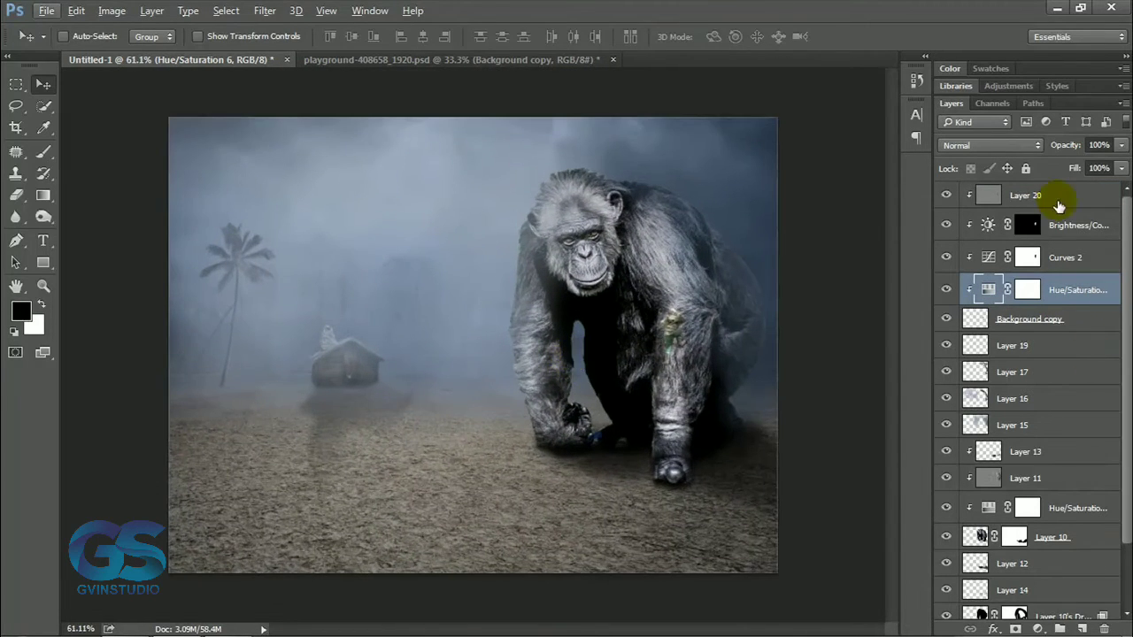
# Group all the ape and boy layers with their adjustments and name the group kong.
pyautogui.click(1057, 196)
pyautogui.scroll(-2, 1128, 515)
pyautogui.scroll(-1, 1127, 515)
pyautogui.keyDown('shift'); pyautogui.click(1062, 540); pyautogui.keyUp('shift')
pyautogui.hotkey('ctrl', 'g')
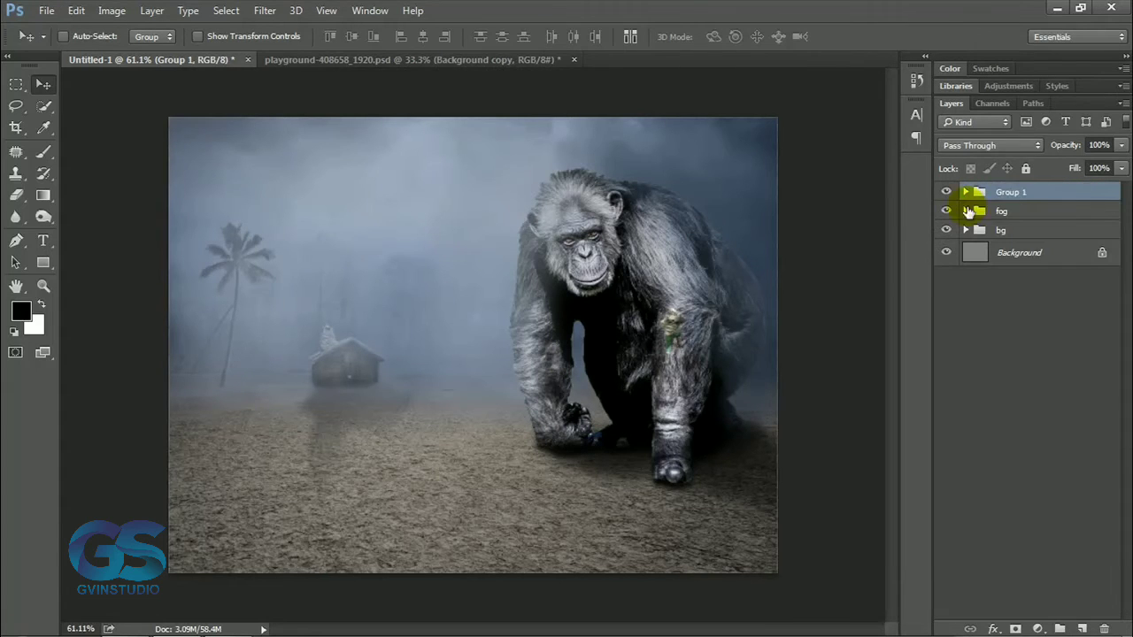
pyautogui.press('Return')
pyautogui.scroll(-3, 711, 310)
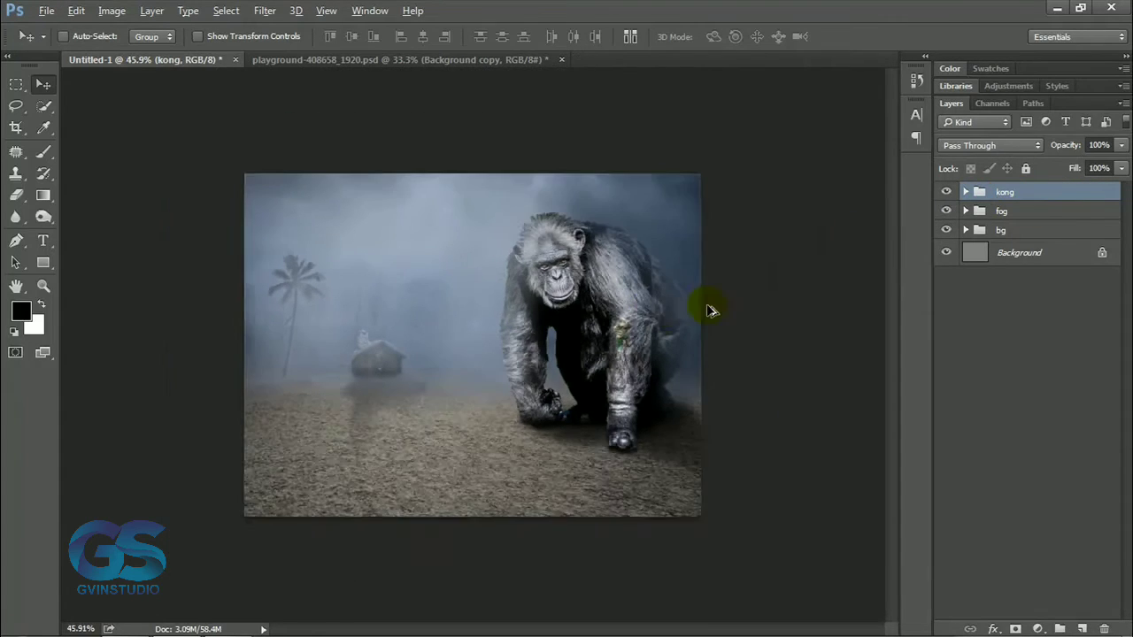
# Darken the ground's outer edges and corners on a new top layer with a 300 px black brush at 68%, then set layer opacity to 42%.
pyautogui.scroll(3, 711, 309)
pyautogui.click(1082, 629)
pyautogui.press('b')
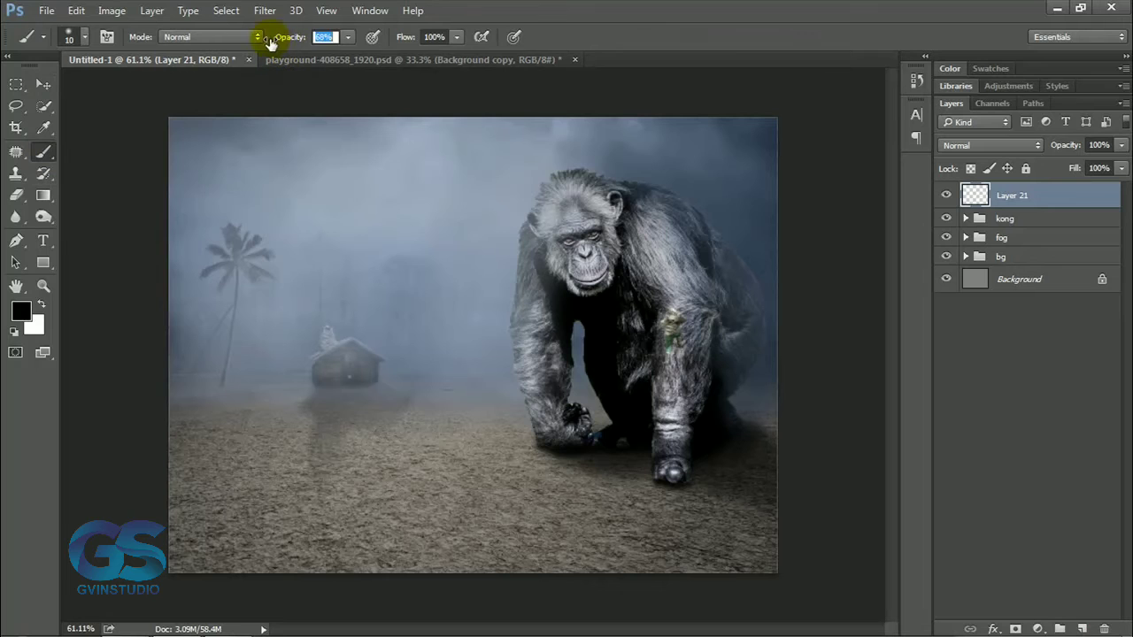
pyautogui.press(']')
pyautogui.press(']')
pyautogui.press(']')
pyautogui.press(']')
pyautogui.press(']')
pyautogui.press(']')
pyautogui.press(']')
pyautogui.press(']')
pyautogui.press(']')
pyautogui.press(']')
pyautogui.press(']')
pyautogui.press(']')
pyautogui.press(']')
pyautogui.press(']')
pyautogui.press(']')
pyautogui.scroll(-1, 173, 544)
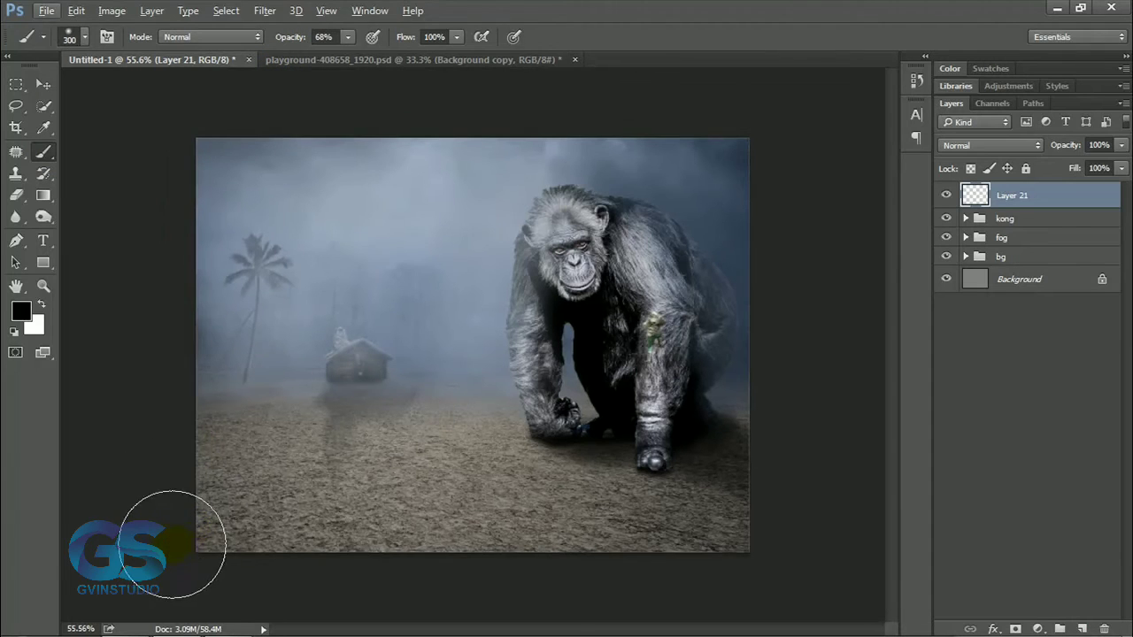
pyautogui.moveTo(173, 545)
pyautogui.mouseDown()
pyautogui.moveTo(329, 592)
pyautogui.moveTo(651, 594)
pyautogui.moveTo(793, 443)
pyautogui.moveTo(568, 593)
pyautogui.moveTo(269, 579)
pyautogui.moveTo(667, 524)
pyautogui.moveTo(729, 420)
pyautogui.moveTo(628, 455)
pyautogui.moveTo(641, 506)
pyautogui.moveTo(306, 571)
pyautogui.moveTo(127, 493)
pyautogui.mouseUp()
pyautogui.moveTo(1064, 145); pyautogui.dragTo(1037, 150)
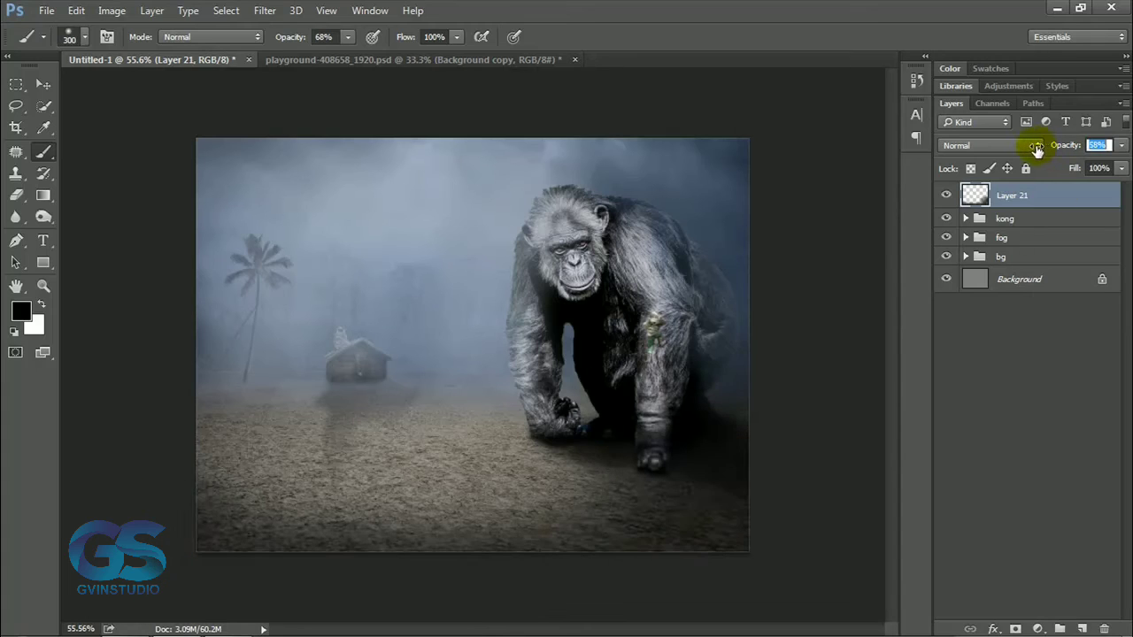
pyautogui.click(43, 85)
pyautogui.scroll(-4, 480, 346)
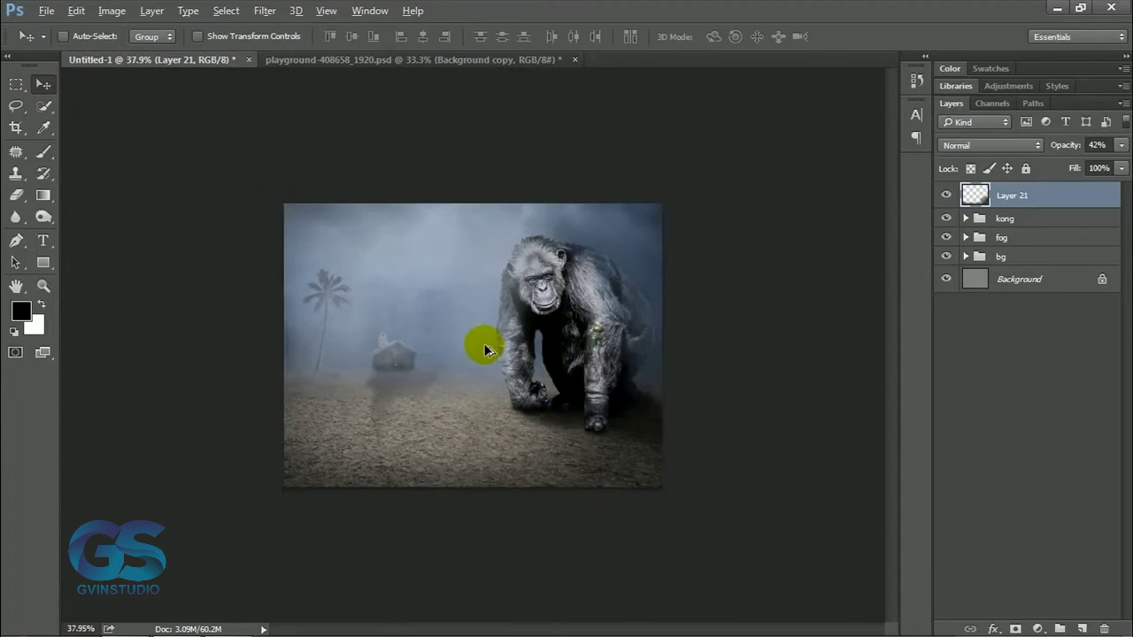
pyautogui.scroll(5, 523, 346)
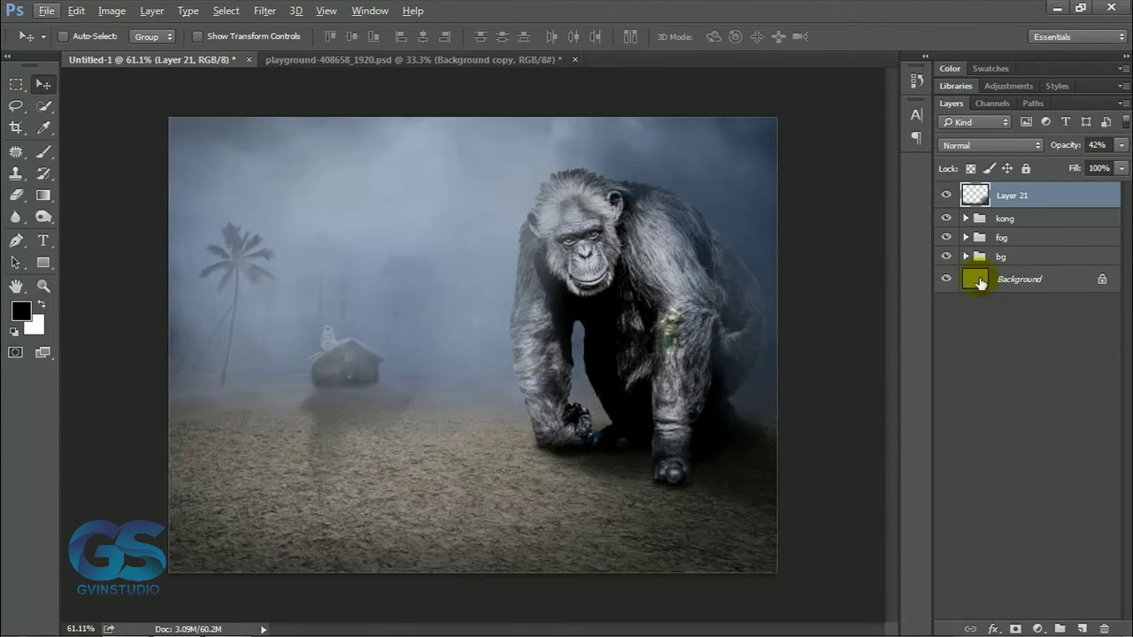
# Group the palm tree layer with its clipped adjustments inside the bg group.
pyautogui.click(966, 257)
pyautogui.scroll(-8, 956, 283)
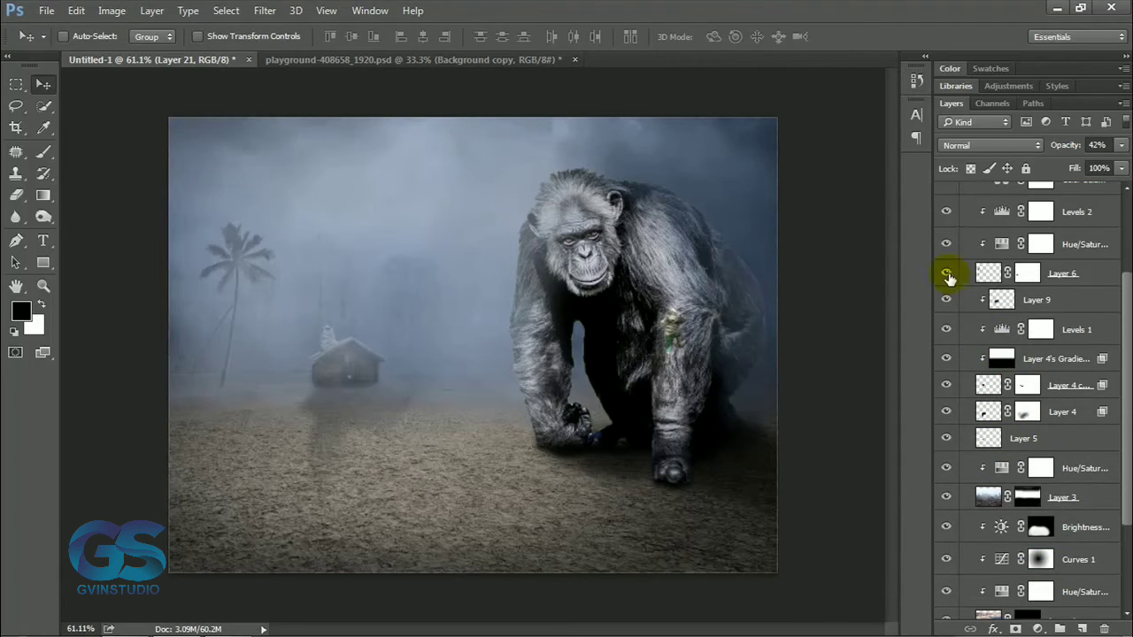
pyautogui.click(1009, 273)
pyautogui.scroll(3, 1062, 324)
pyautogui.keyDown('shift'); pyautogui.click(1053, 261); pyautogui.keyUp('shift')
pyautogui.hotkey('ctrl', 'g')
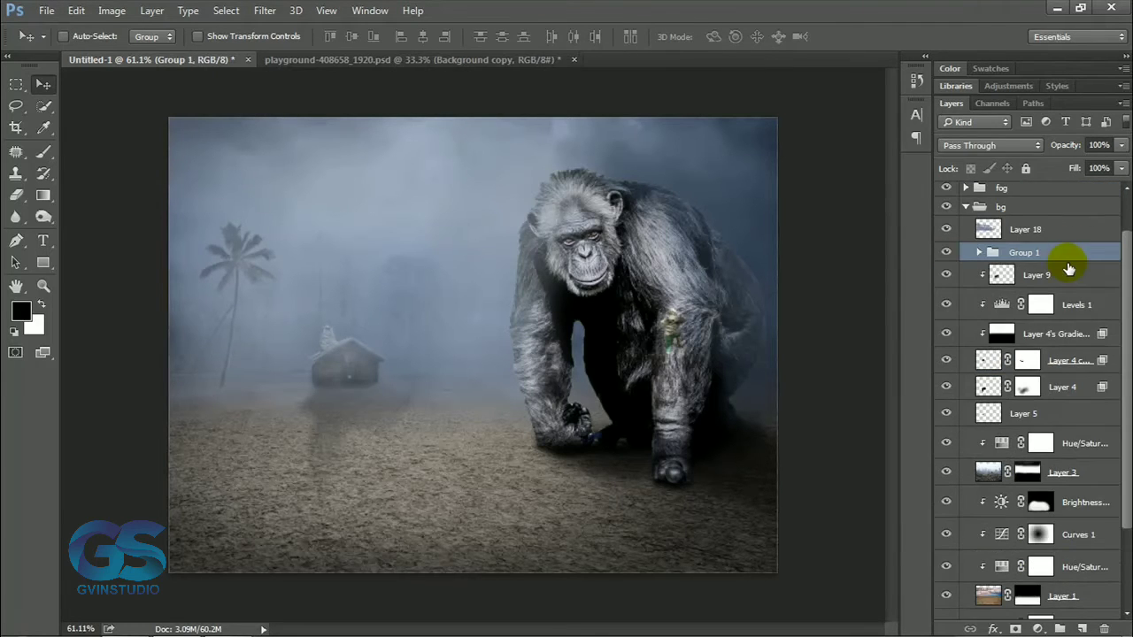
# Duplicate the palm tree group, place the copy beside the ape's arm and flip it horizontally.
pyautogui.moveTo(1068, 269); pyautogui.dragTo(1082, 629)
pyautogui.moveTo(328, 313); pyautogui.dragTo(567, 316)
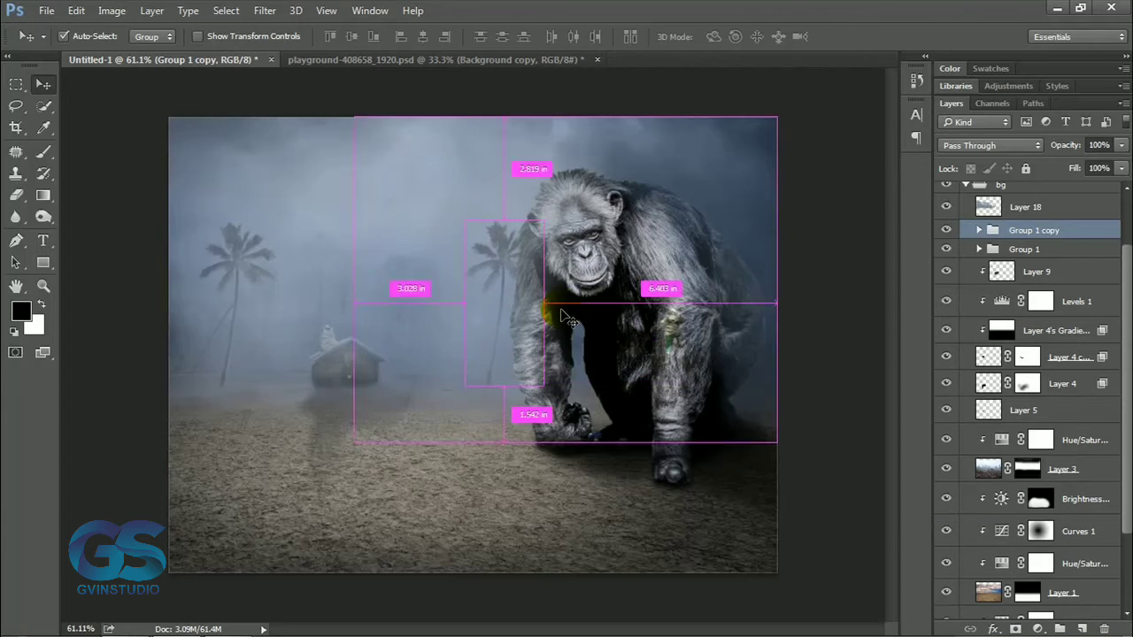
pyautogui.hotkey('ctrl', 't')
pyautogui.rightClick(511, 330)
pyautogui.click(575, 584)
# Rotate the copied palm to about -19°, scale it to about 84.5% and settle it on the horizon behind the ape.
pyautogui.moveTo(554, 429); pyautogui.dragTo(591, 409)
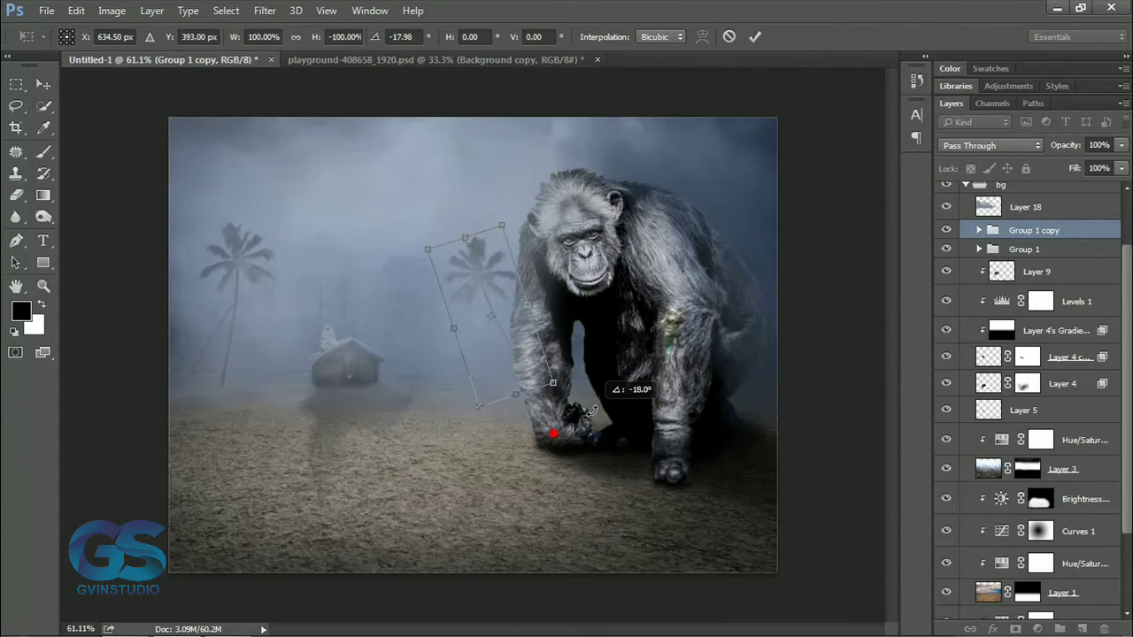
pyautogui.moveTo(526, 363); pyautogui.dragTo(524, 373)
pyautogui.moveTo(505, 243); pyautogui.dragTo(497, 264)
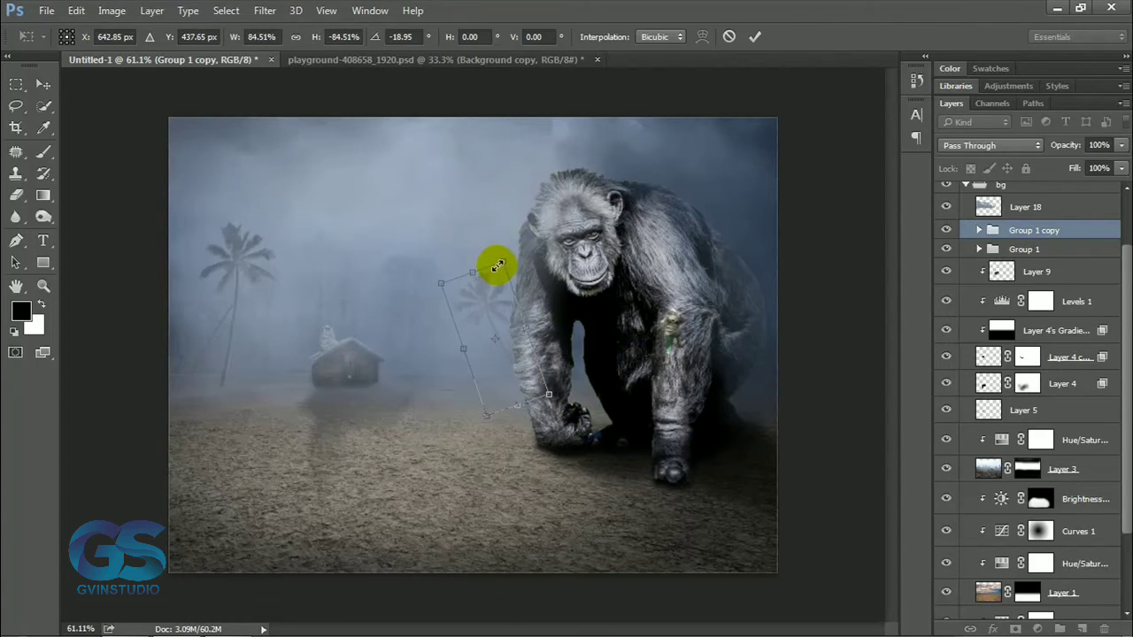
pyautogui.press('Return')
pyautogui.moveTo(557, 337); pyautogui.dragTo(557, 332)
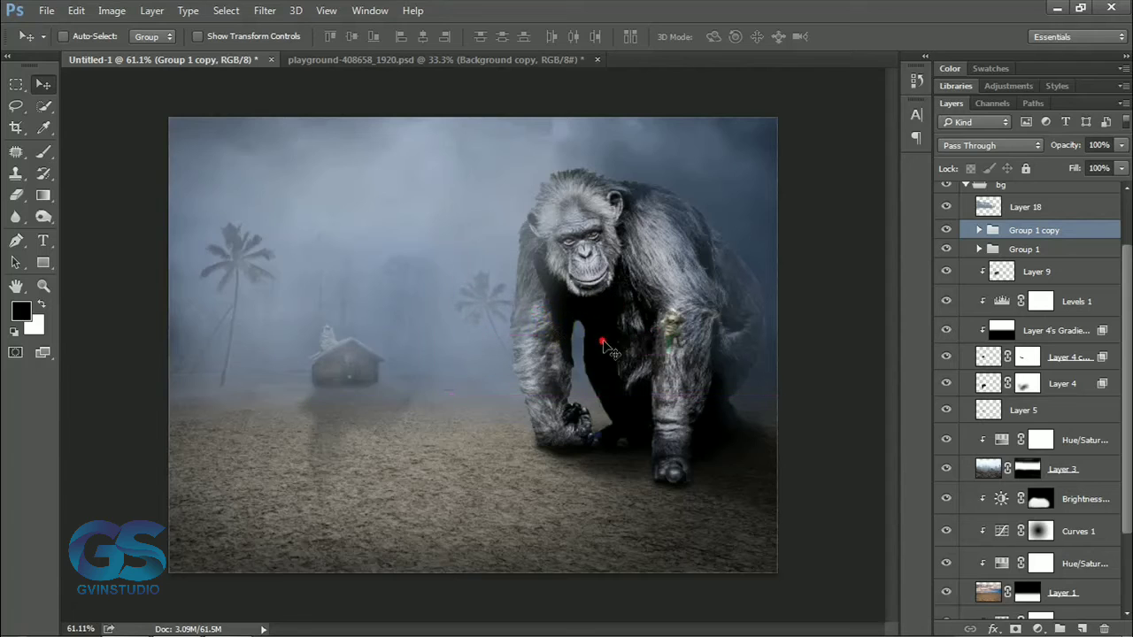
pyautogui.scroll(-10, 600, 344)
pyautogui.scroll(8, 508, 382)
pyautogui.scroll(2, 543, 388)
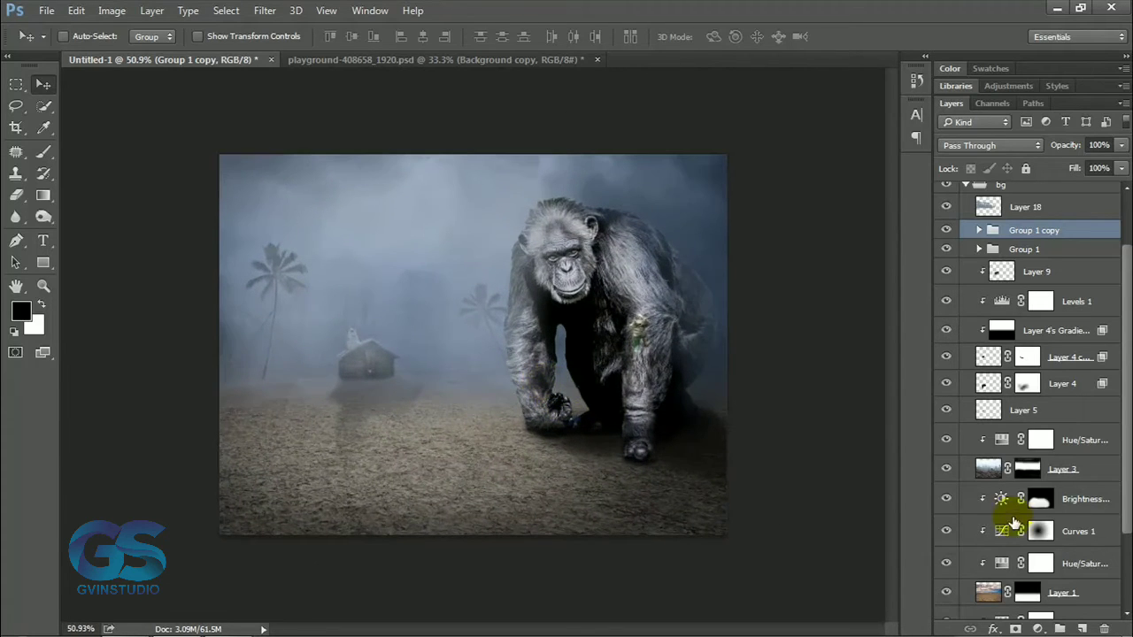
# Add a Color Balance adjustment clipped to the ground layer with midtones Cyan-Red at -13 and Yellow-Blue at +25.
pyautogui.click(1040, 498)
pyautogui.click(1037, 628)
pyautogui.click(996, 444)
pyautogui.moveTo(426, 260); pyautogui.dragTo(872, 296)
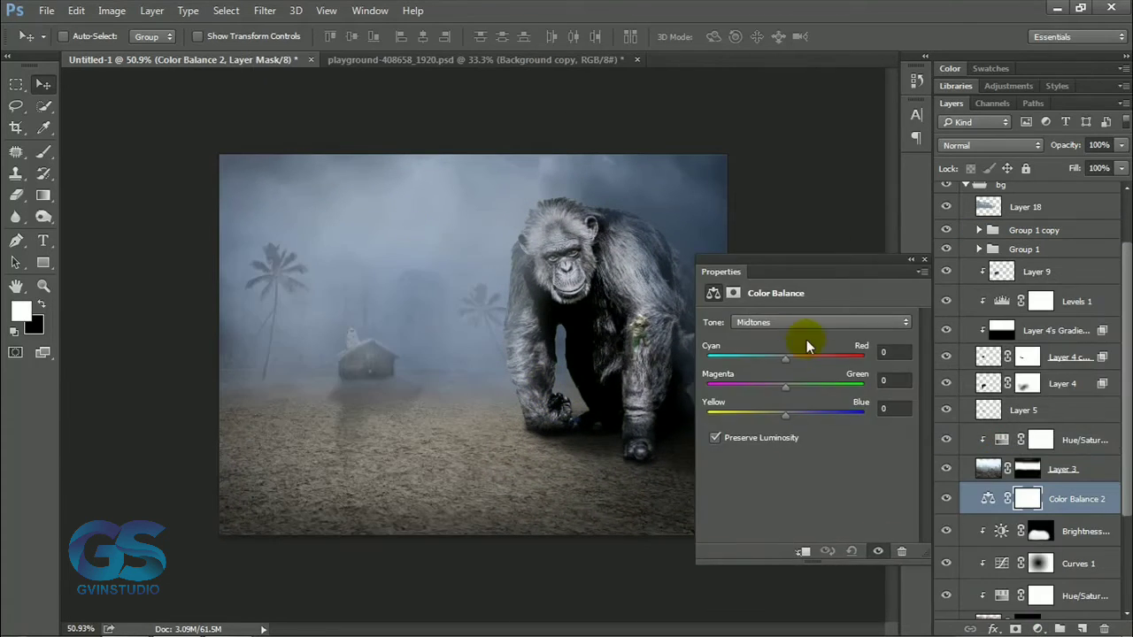
pyautogui.click(800, 552)
pyautogui.moveTo(779, 360); pyautogui.dragTo(777, 365)
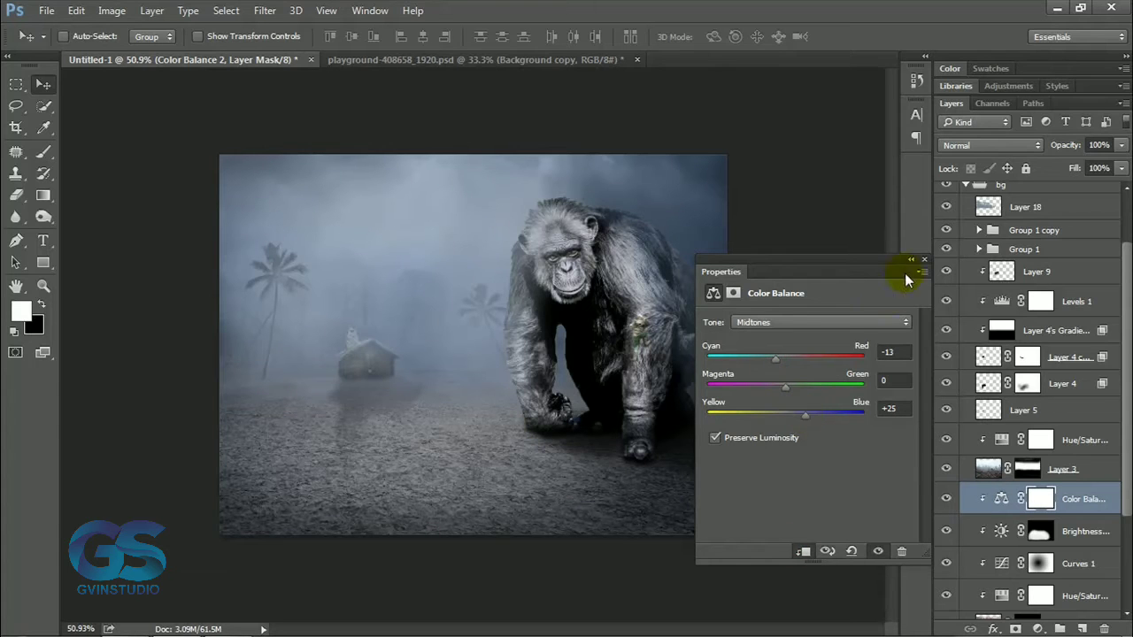
pyautogui.click(924, 259)
pyautogui.scroll(-6, 639, 379)
pyautogui.scroll(7, 640, 377)
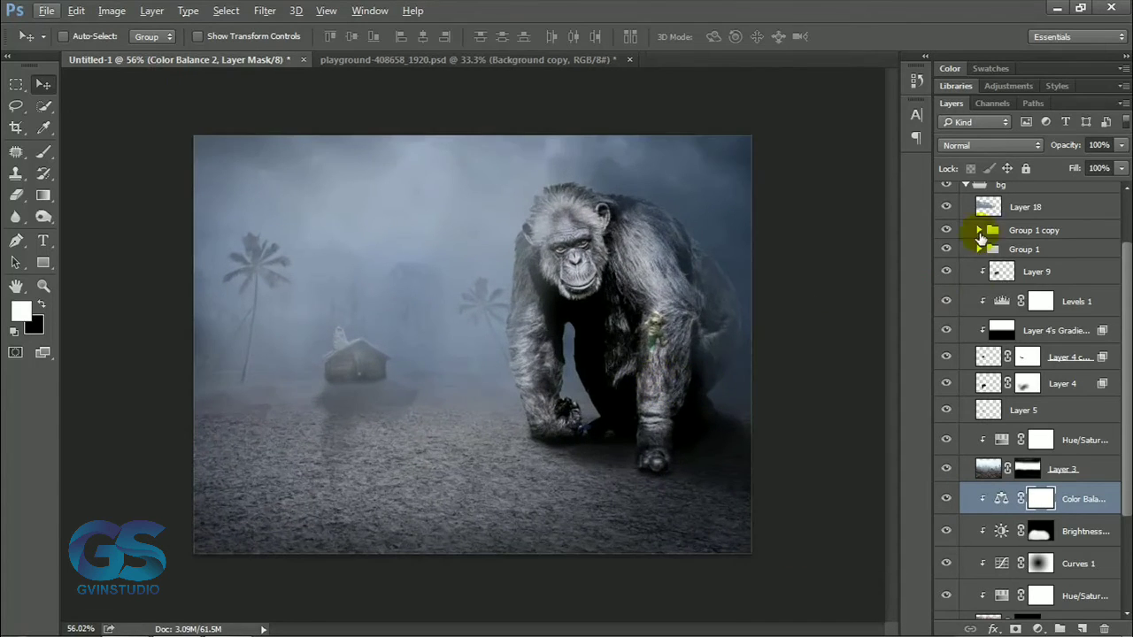
# Add a Curves adjustment above all layers and lower its white point to darken the whole image.
pyautogui.click(966, 185)
pyautogui.click(1018, 201)
pyautogui.click(1038, 630)
pyautogui.click(974, 364)
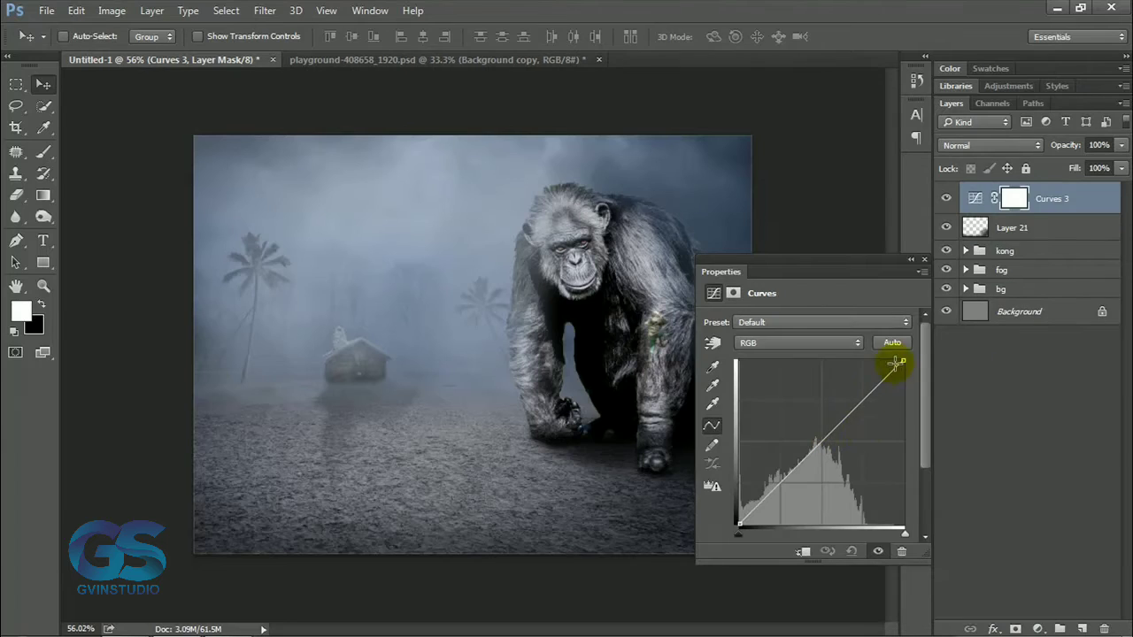
pyautogui.moveTo(902, 358); pyautogui.dragTo(910, 407)
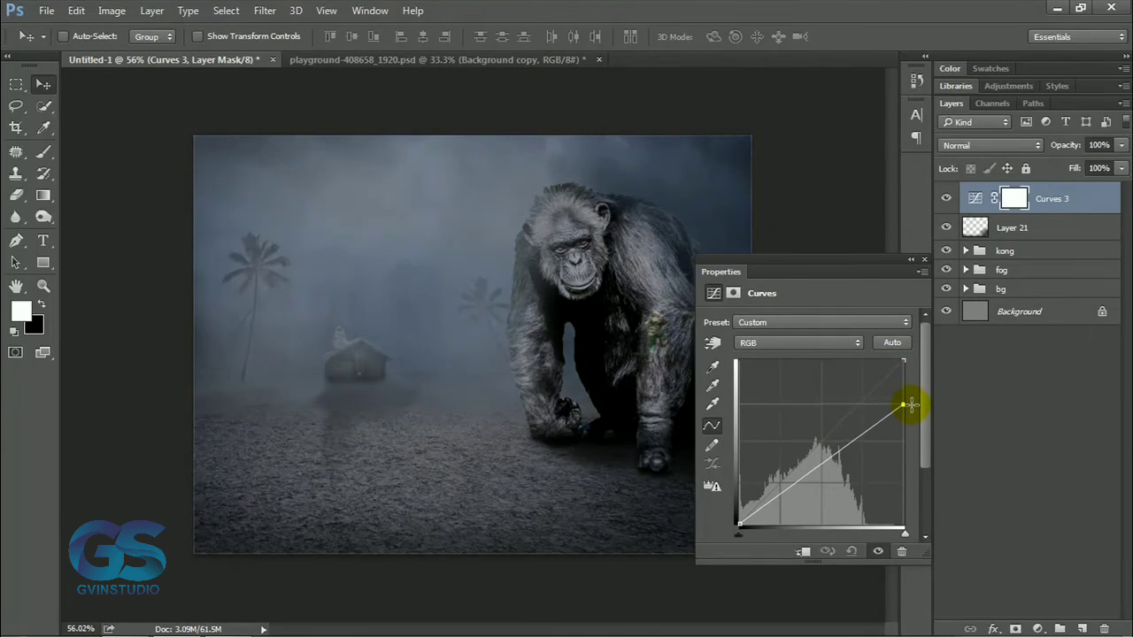
pyautogui.click(923, 259)
# Paint black on the Curves mask over the foggy area around the hut with a 300 px brush, raising brush opacity to 84%.
pyautogui.click(43, 195)
pyautogui.press('x')
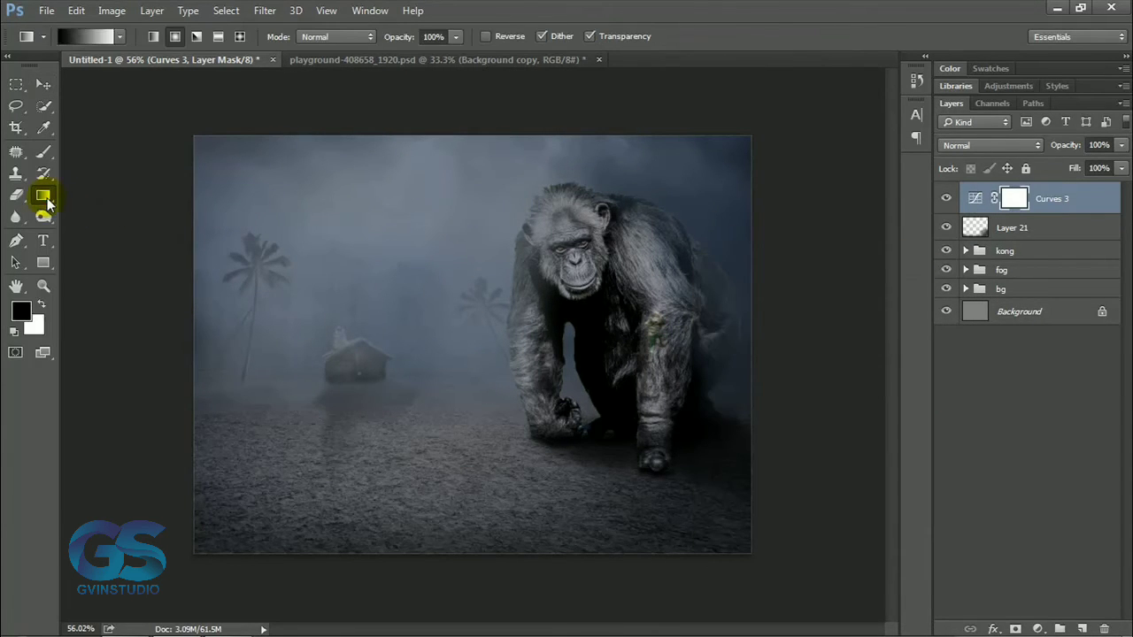
pyautogui.click(43, 152)
pyautogui.moveTo(425, 268)
pyautogui.mouseDown()
pyautogui.moveTo(423, 317)
pyautogui.moveTo(491, 304)
pyautogui.moveTo(361, 296)
pyautogui.moveTo(414, 283)
pyautogui.moveTo(442, 407)
pyautogui.mouseUp()
pyautogui.click(46, 86)
pyautogui.click(43, 153)
pyautogui.click(346, 38)
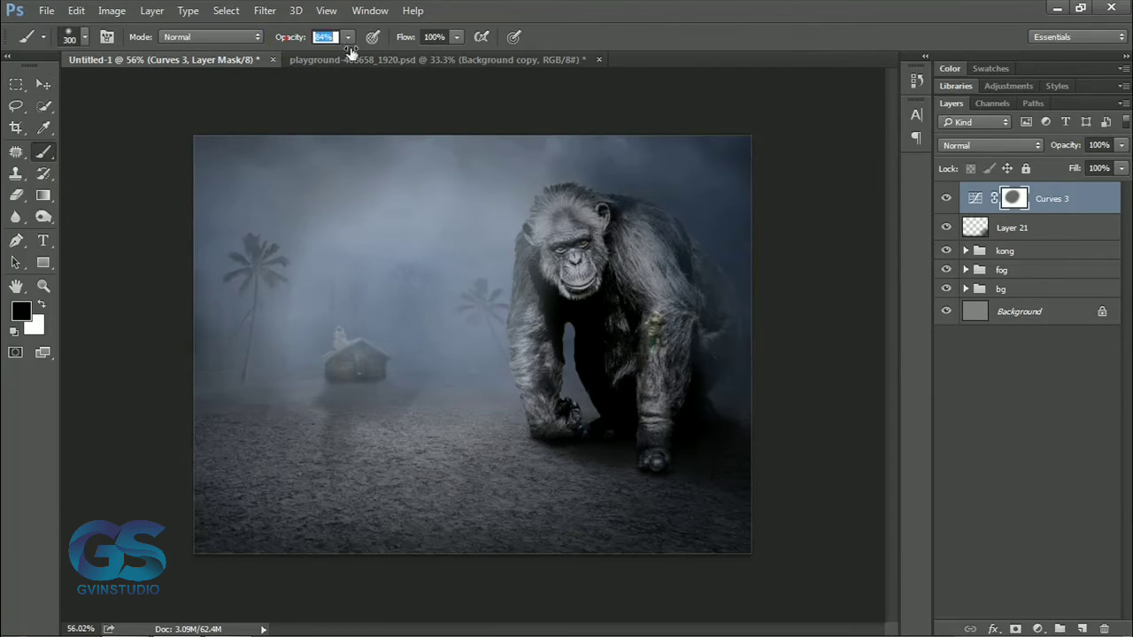
pyautogui.click(395, 301)
pyautogui.click(445, 344)
pyautogui.click(328, 302)
pyautogui.click(44, 84)
# Enlarge the Curves mask's soft bright area to about 136% width and 134% height, extending it past the canvas edges.
pyautogui.hotkey('ctrl', 't')
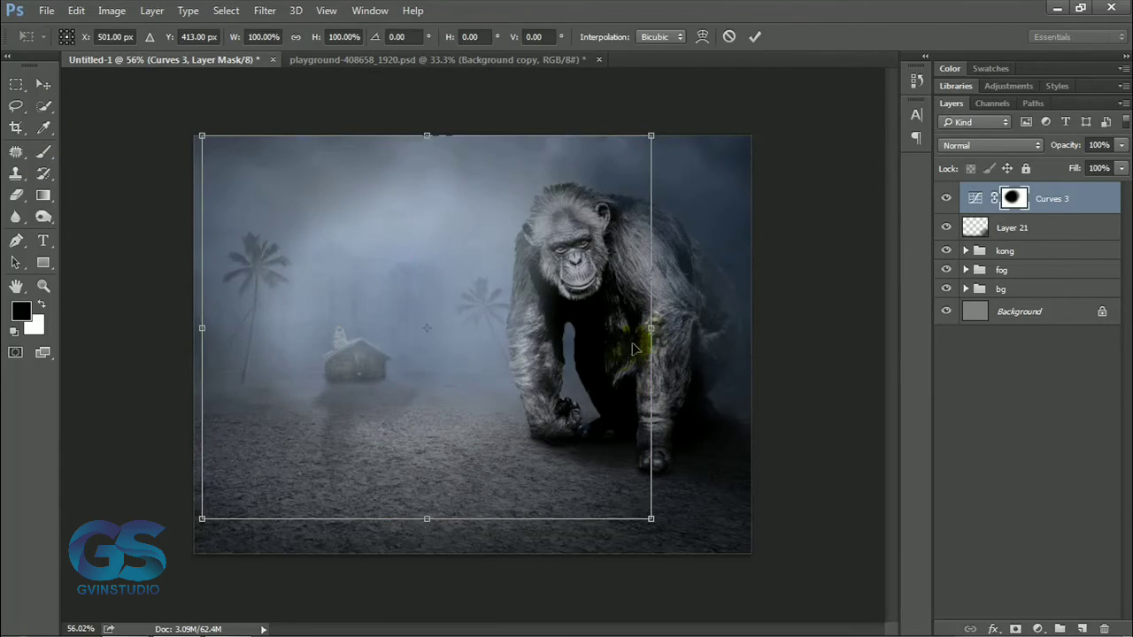
pyautogui.moveTo(652, 328); pyautogui.dragTo(719, 329)
pyautogui.moveTo(461, 519); pyautogui.dragTo(461, 540)
pyautogui.moveTo(202, 339); pyautogui.dragTo(106, 339)
pyautogui.moveTo(411, 135); pyautogui.dragTo(408, 69)
pyautogui.moveTo(425, 540); pyautogui.dragTo(384, 550)
pyautogui.moveTo(719, 292); pyautogui.dragTo(662, 319)
pyautogui.scroll(-6, 679, 334)
pyautogui.keyDown('alt'); pyautogui.click(681, 336); pyautogui.keyUp('alt')
pyautogui.moveTo(259, 317)
pyautogui.mouseDown()
pyautogui.moveTo(224, 318)
pyautogui.moveTo(251, 319)
pyautogui.mouseUp()
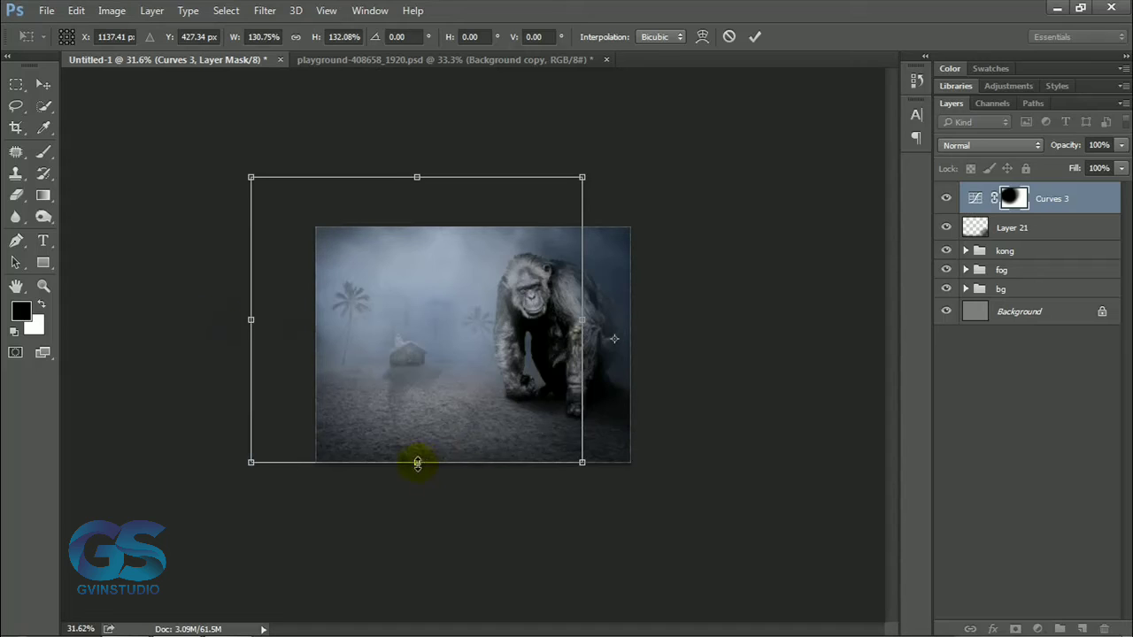
pyautogui.moveTo(415, 462); pyautogui.dragTo(415, 478)
pyautogui.moveTo(584, 326); pyautogui.dragTo(596, 325)
pyautogui.moveTo(422, 177); pyautogui.dragTo(426, 198)
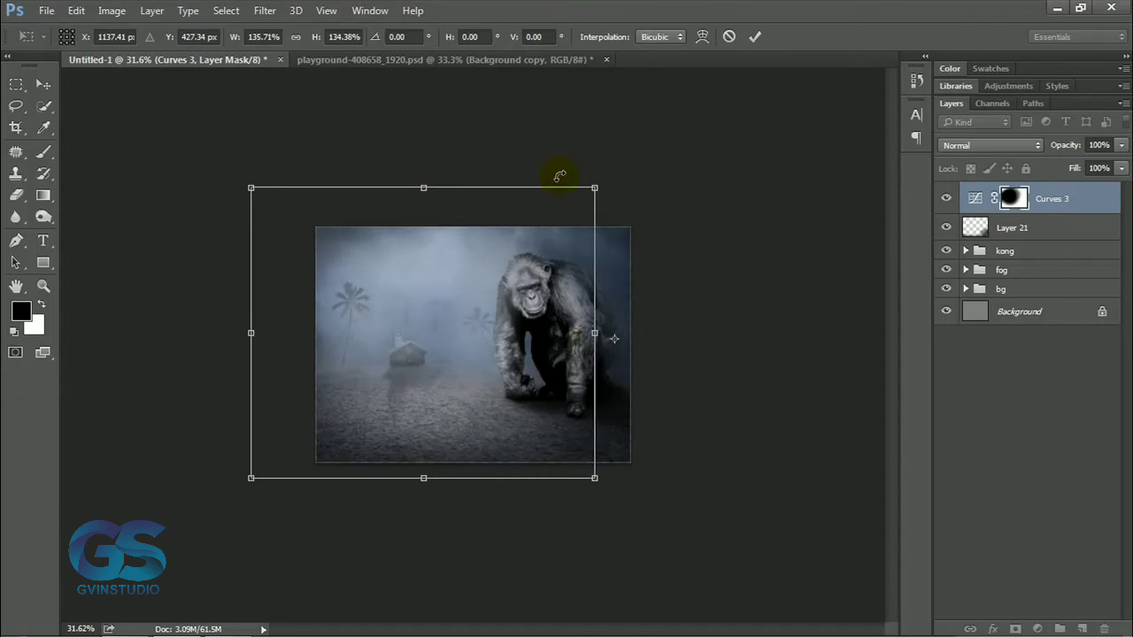
pyautogui.press('Return')
pyautogui.scroll(6, 540, 345)
pyautogui.scroll(1, 555, 363)
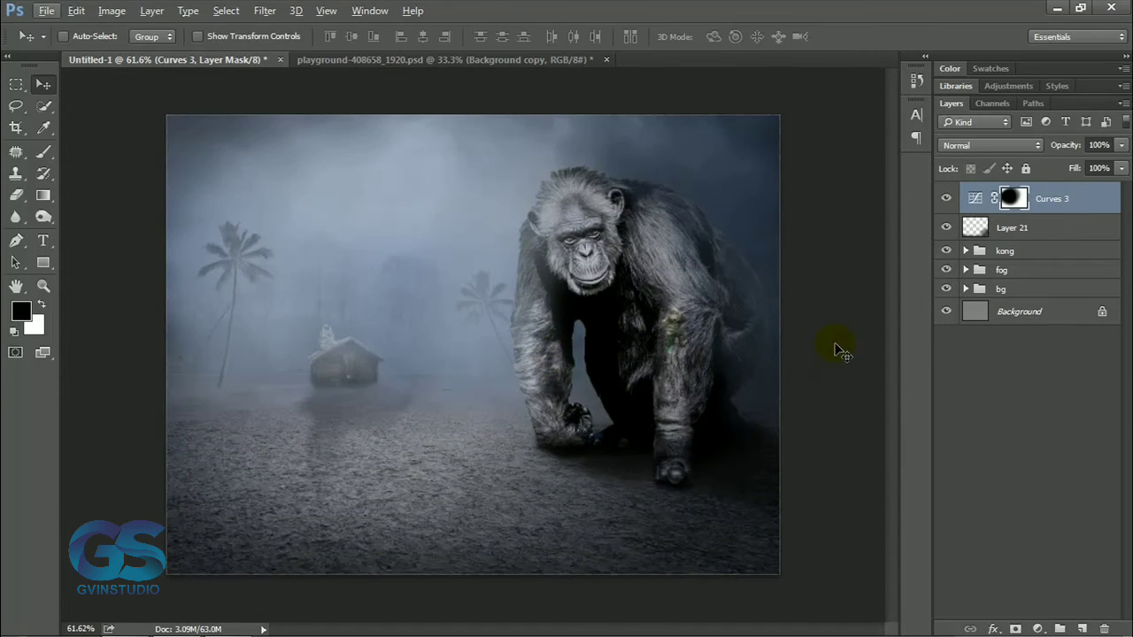
# Stamp the visible layers into a desaturated top layer, set it to Luminosity blending and convert it to a smart object.
pyautogui.hotkey('ctrl', 'shift', 'alt', 'e')
pyautogui.click(991, 145)
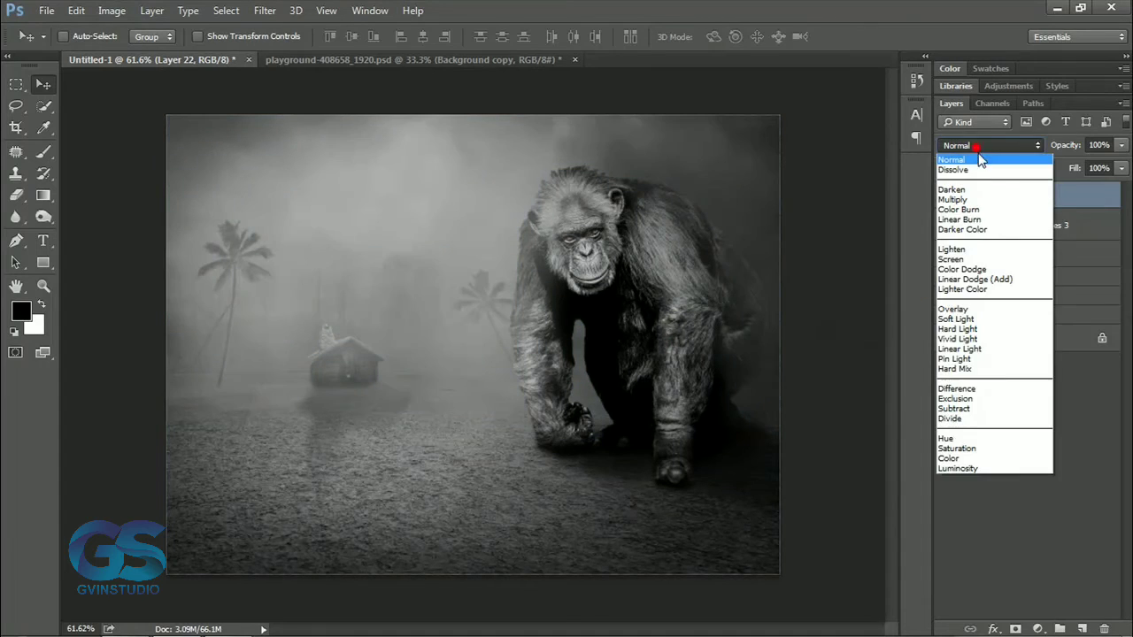
pyautogui.click(953, 469)
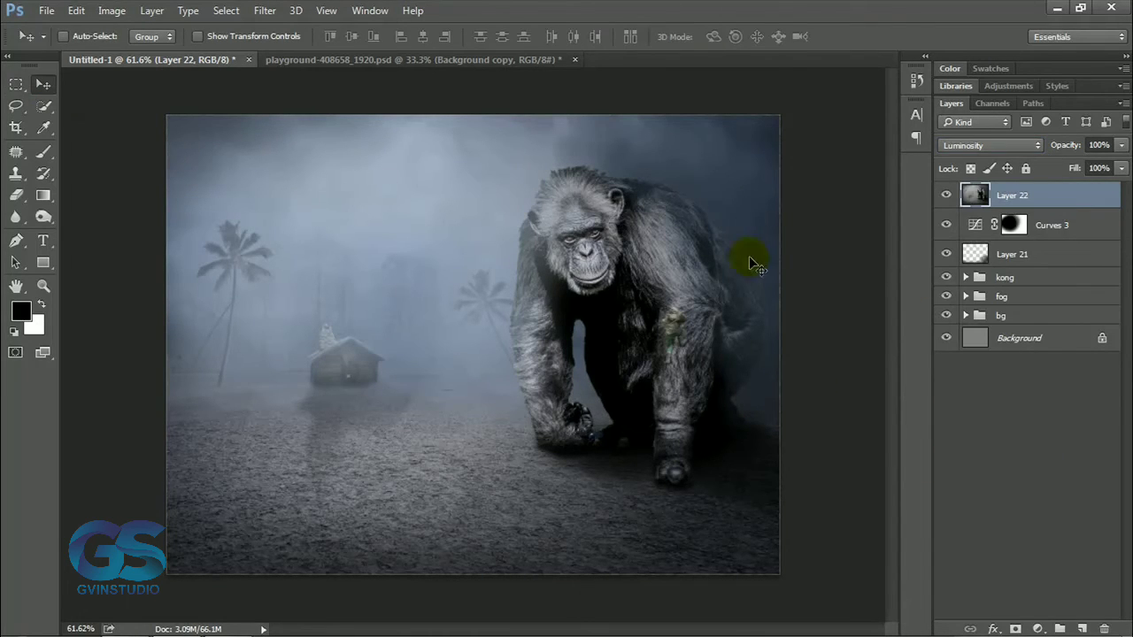
pyautogui.rightClick(1068, 196)
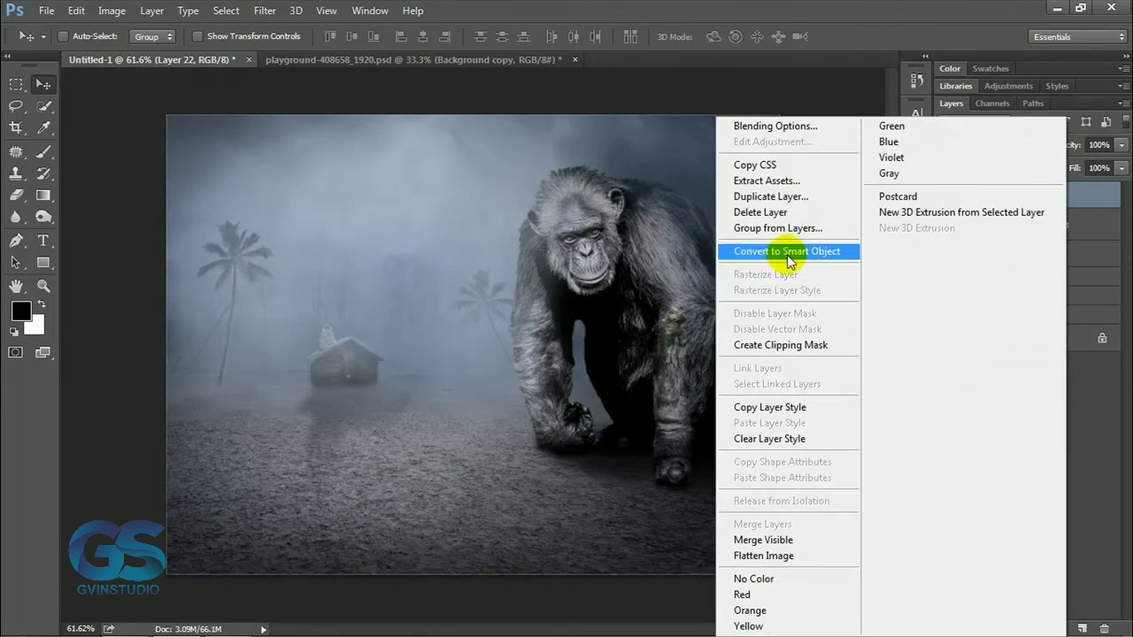
pyautogui.click(751, 250)
pyautogui.click(265, 11)
pyautogui.click(292, 28)
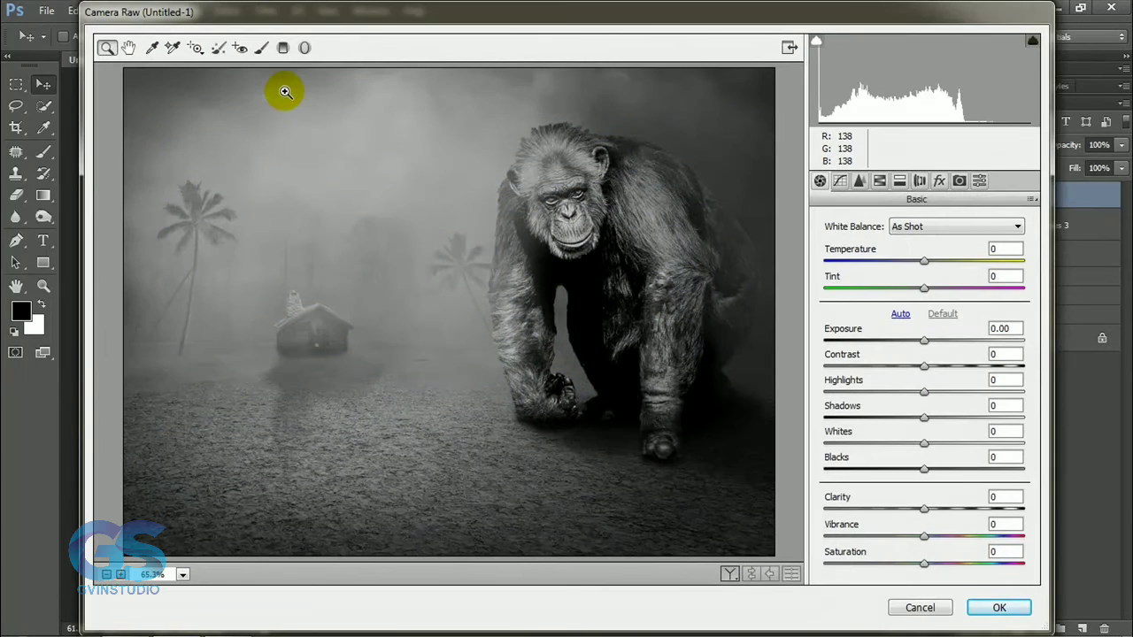
pyautogui.click(926, 344)
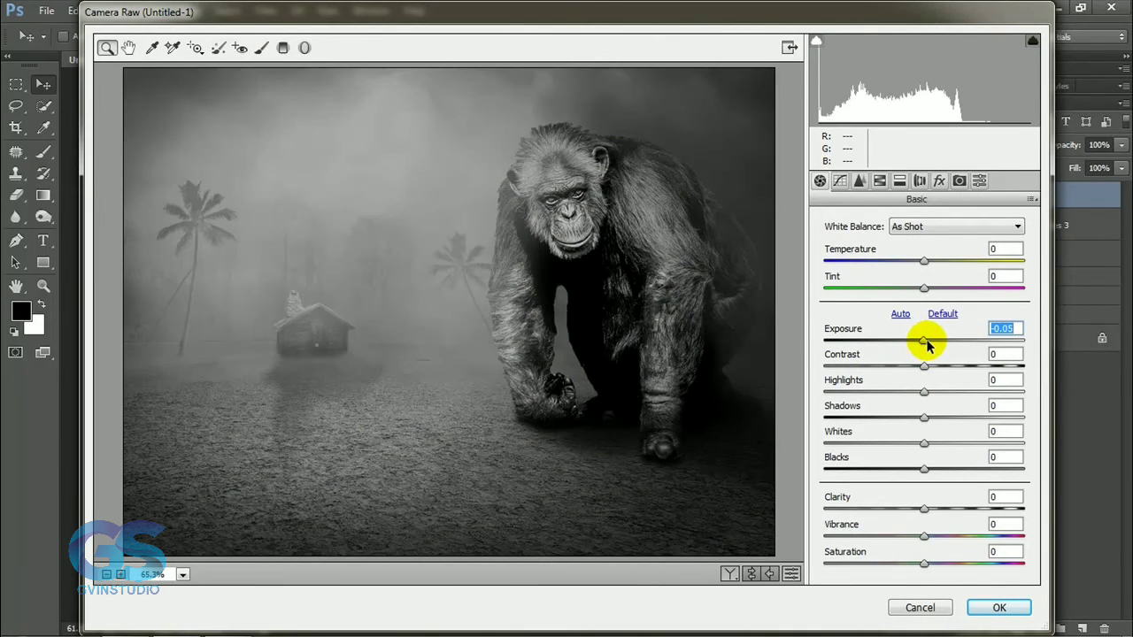
pyautogui.click(878, 182)
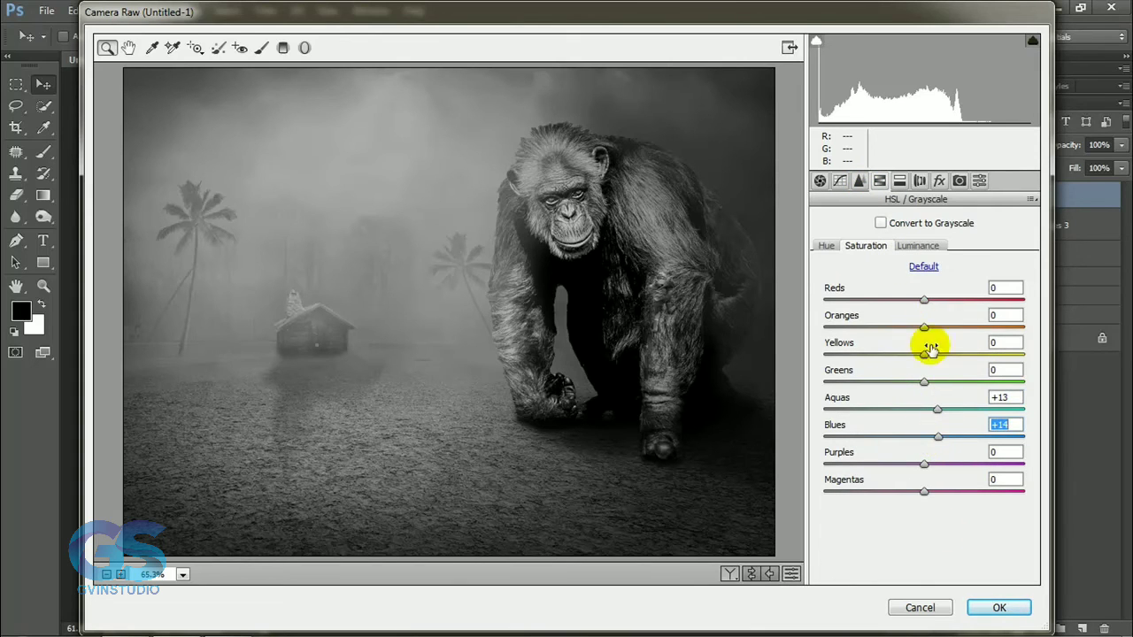
pyautogui.click(934, 607)
pyautogui.hotkey('ctrl', 'alt', 'shift', 'e')
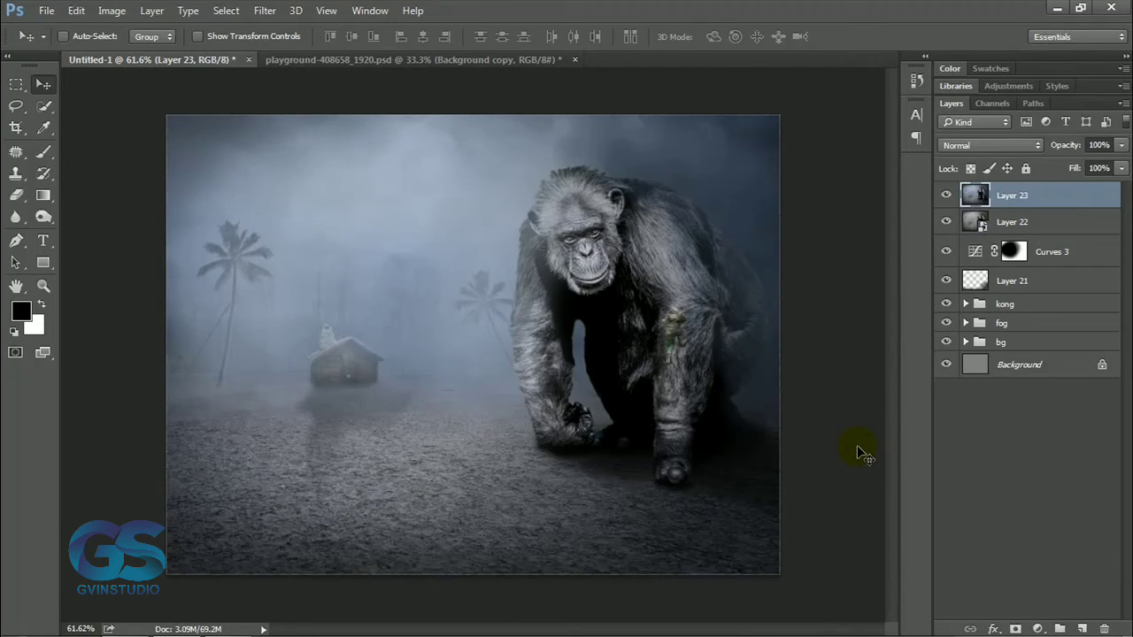
pyautogui.rightClick(1062, 196)
pyautogui.click(801, 253)
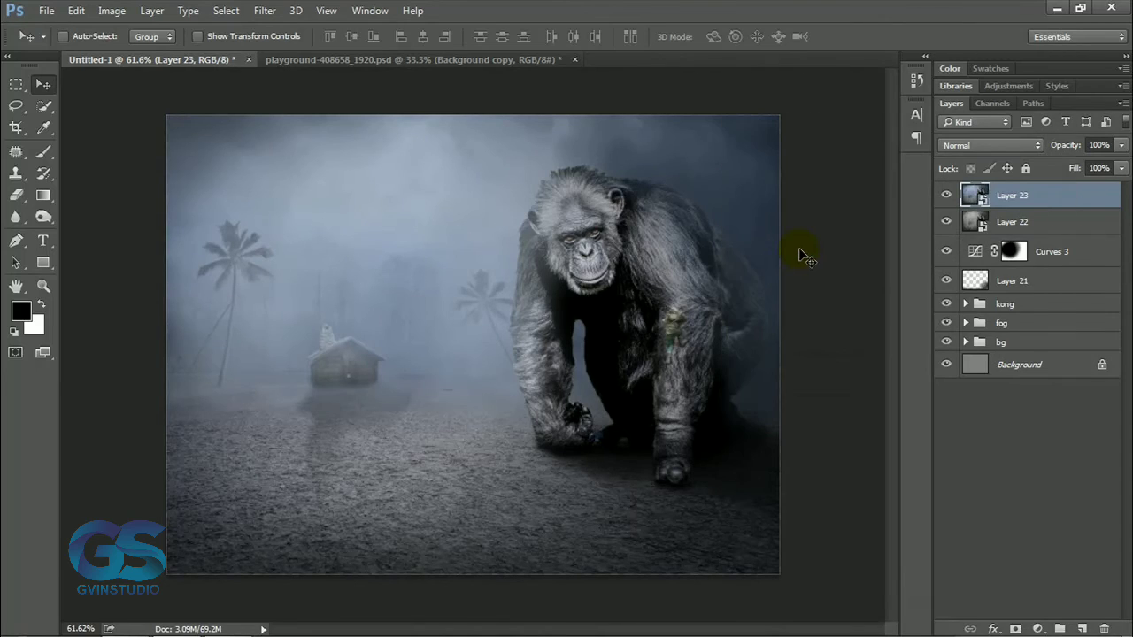
pyautogui.hotkey('ctrl', 'alt', 'z')
pyautogui.hotkey('ctrl', 'alt', 'z')
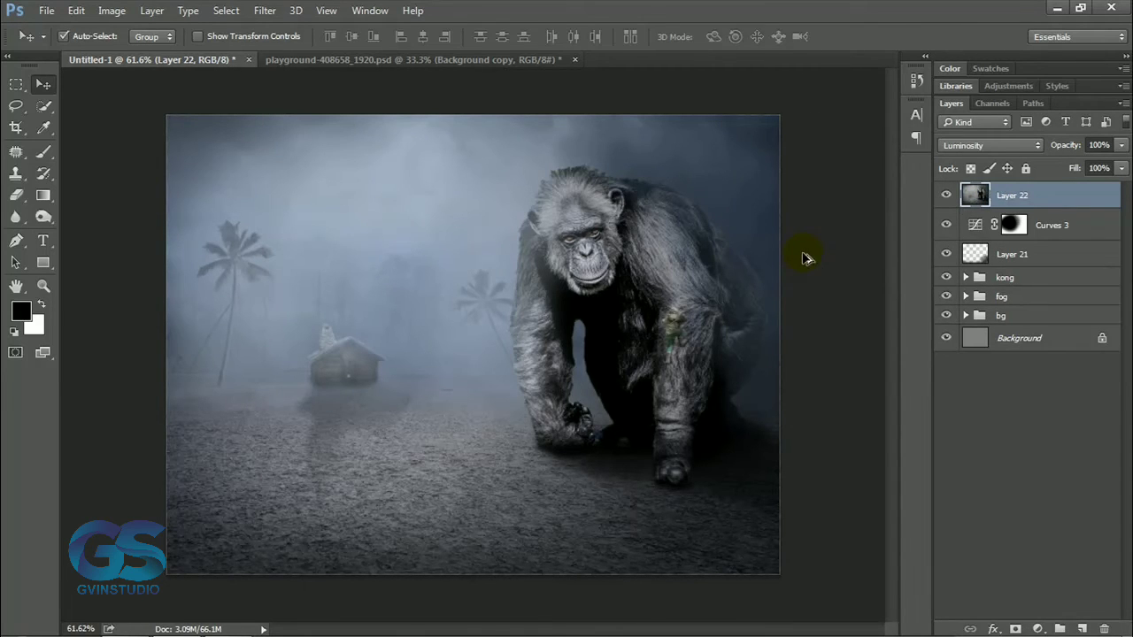
# Stamp all visible layers into a new layer above the Luminosity layer and convert it to a smart object.
pyautogui.hotkey('ctrl', 'alt', 'shift', 'e')
pyautogui.rightClick(1062, 195)
pyautogui.click(813, 252)
# Apply the Camera Raw Filter to the stamped layer with Temperature -7, Clarity +12 and increased Blues saturation.
pyautogui.click(269, 11)
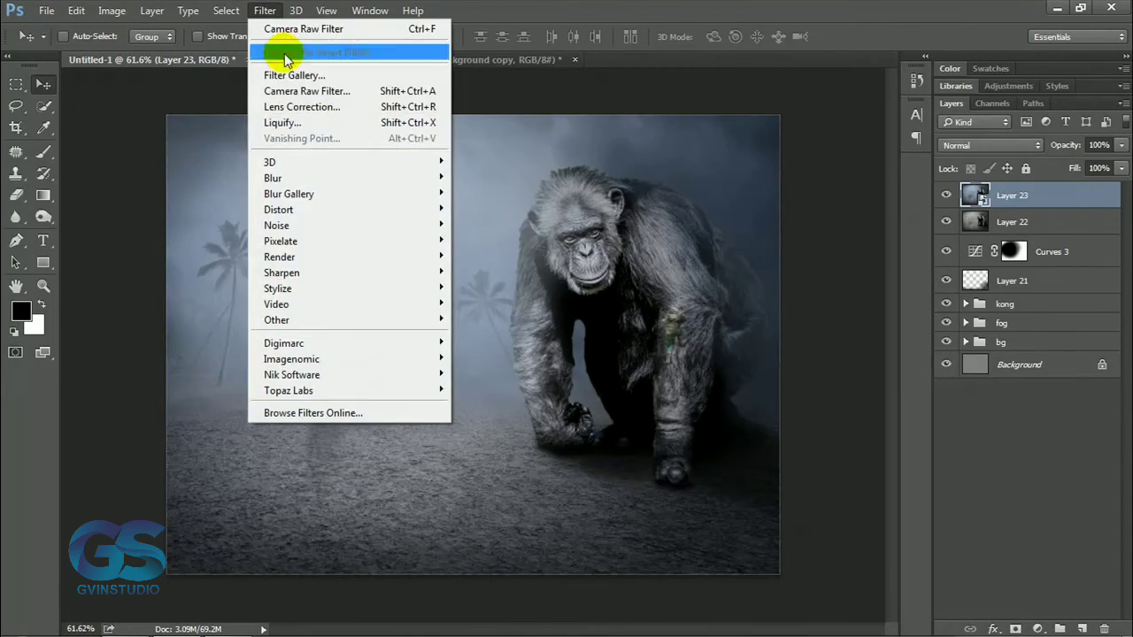
pyautogui.click(302, 28)
pyautogui.moveTo(924, 261); pyautogui.dragTo(919, 266)
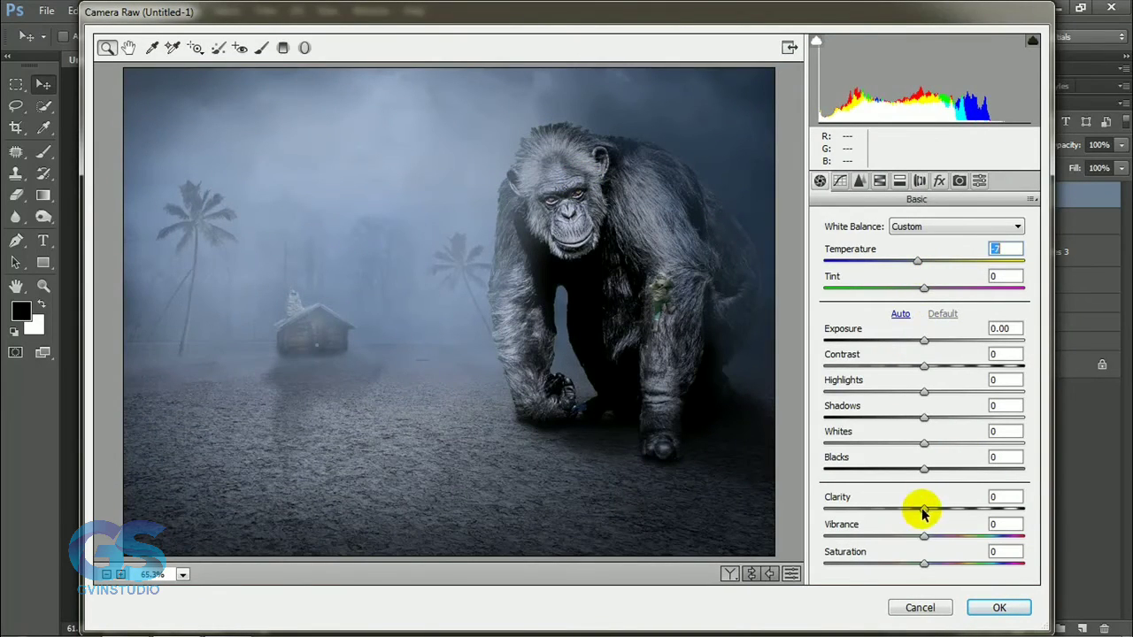
pyautogui.click(879, 181)
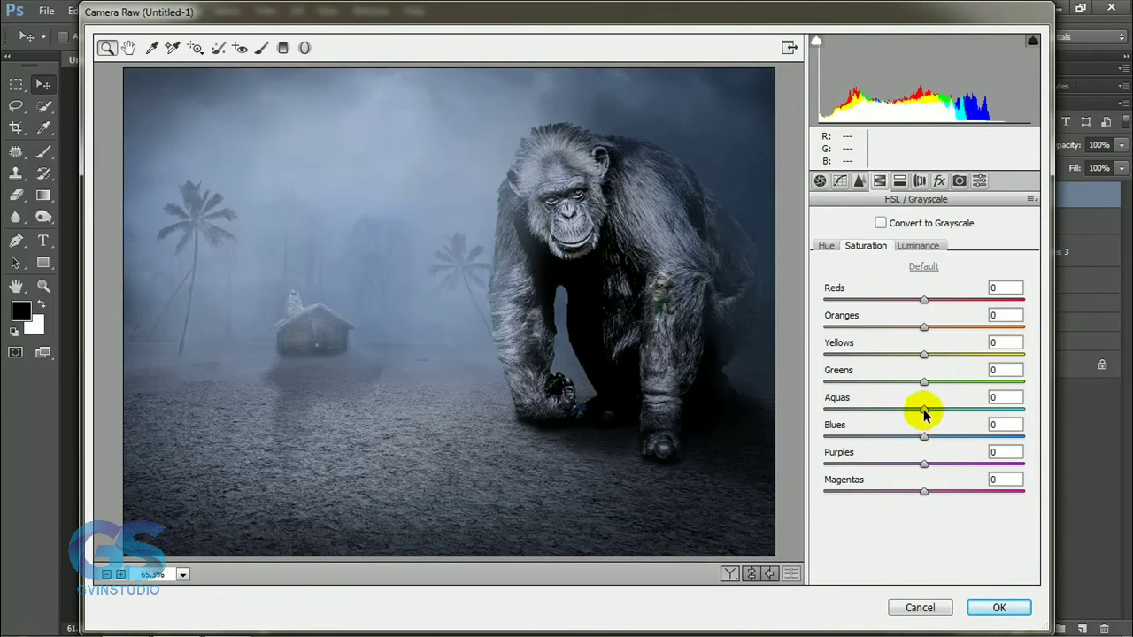
pyautogui.moveTo(925, 440); pyautogui.dragTo(958, 443)
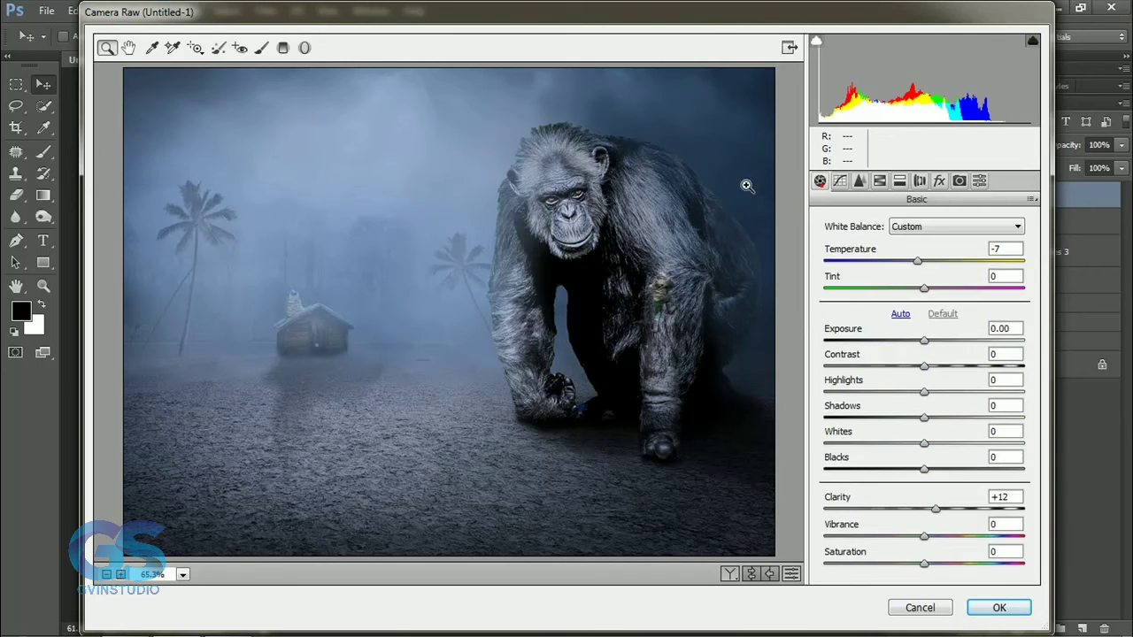
# Brighten the fog around the hut with the Camera Raw Adjustment Brush at Temperature -1 and Exposure +0.50, and apply the filter.
pyautogui.click(261, 47)
pyautogui.click(929, 242)
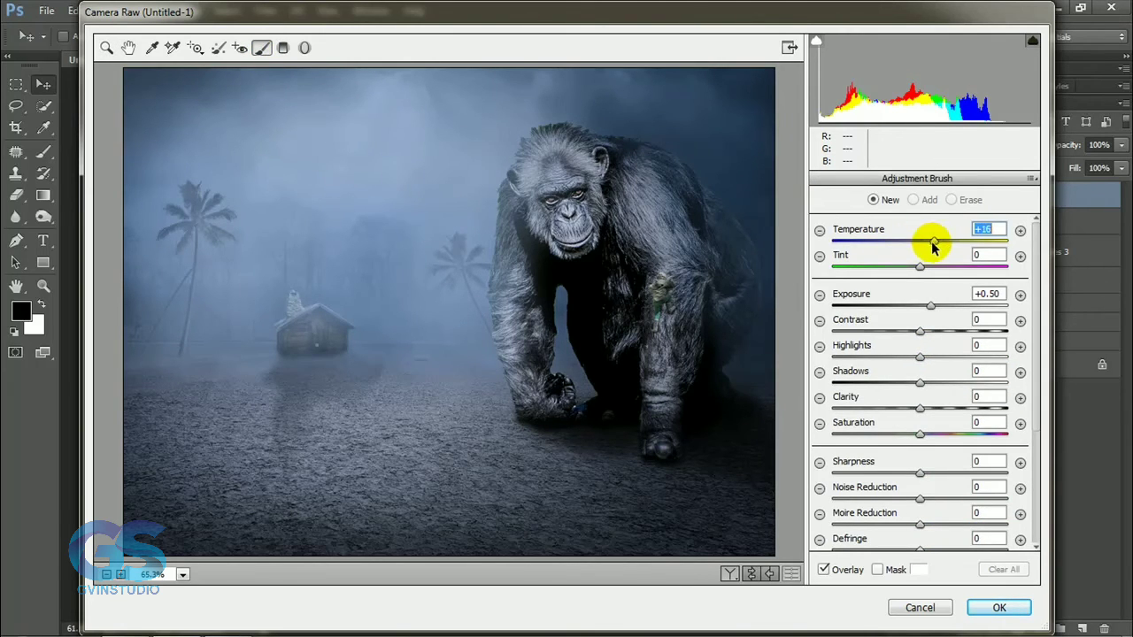
pyautogui.moveTo(932, 245); pyautogui.dragTo(919, 246)
pyautogui.moveTo(378, 243)
pyautogui.mouseDown()
pyautogui.moveTo(327, 207)
pyautogui.moveTo(458, 208)
pyautogui.moveTo(469, 281)
pyautogui.moveTo(399, 295)
pyautogui.moveTo(341, 240)
pyautogui.moveTo(279, 138)
pyautogui.moveTo(308, 102)
pyautogui.moveTo(203, 238)
pyautogui.moveTo(244, 316)
pyautogui.moveTo(348, 288)
pyautogui.mouseUp()
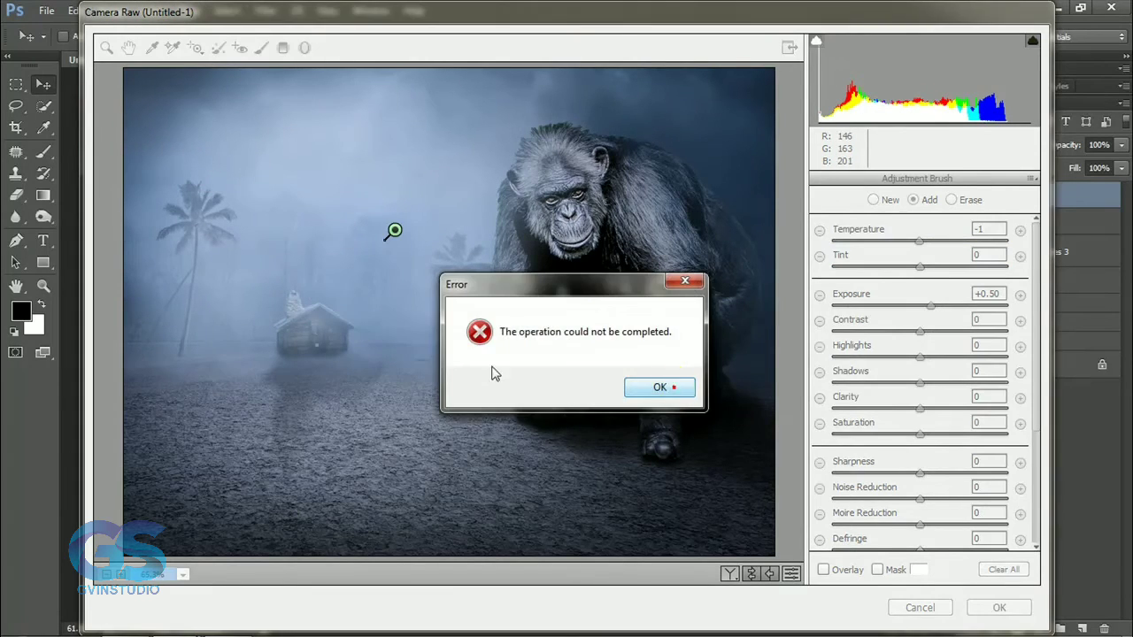
pyautogui.press('Return')
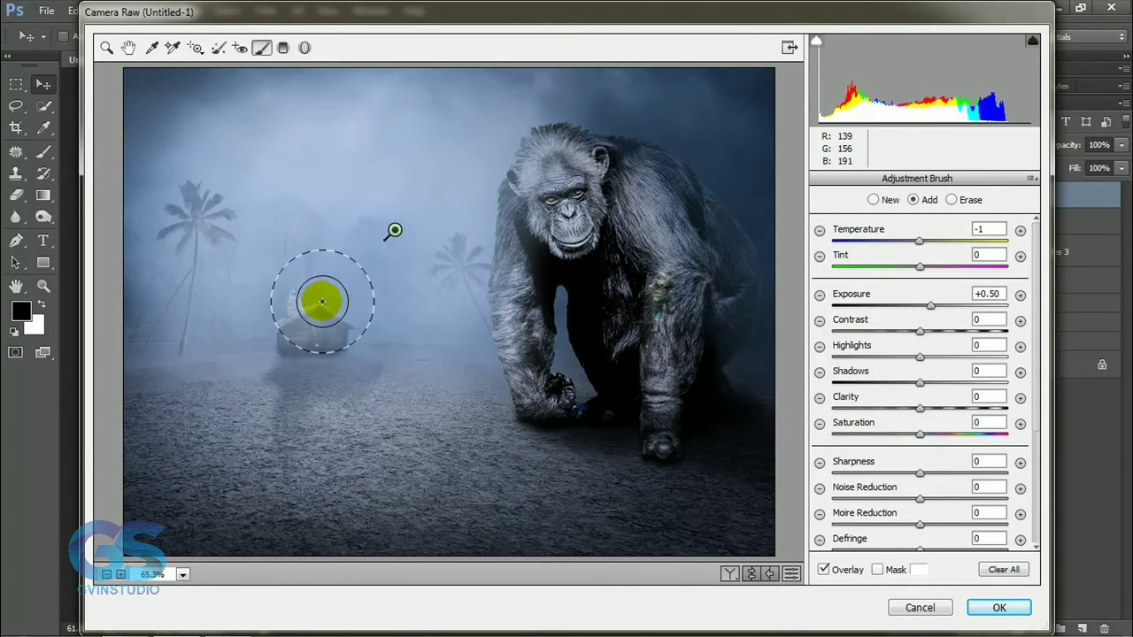
pyautogui.click(998, 607)
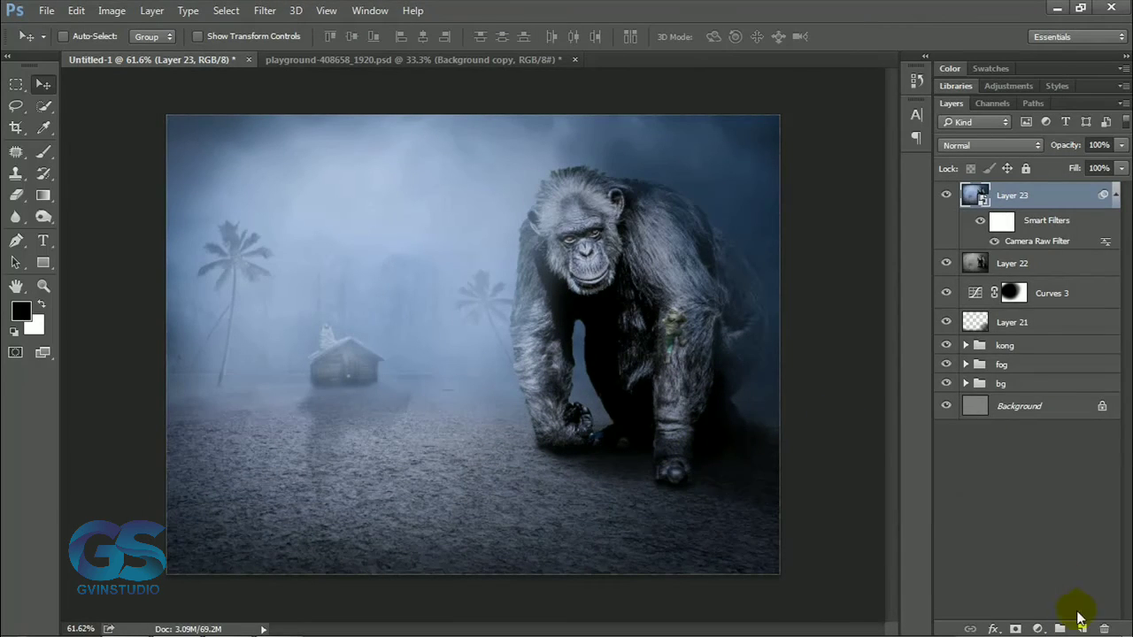
# Add a new layer above the color-graded smart object and fill it with black.
pyautogui.click(1081, 627)
pyautogui.click(76, 9)
pyautogui.click(186, 234)
pyautogui.click(607, 169)
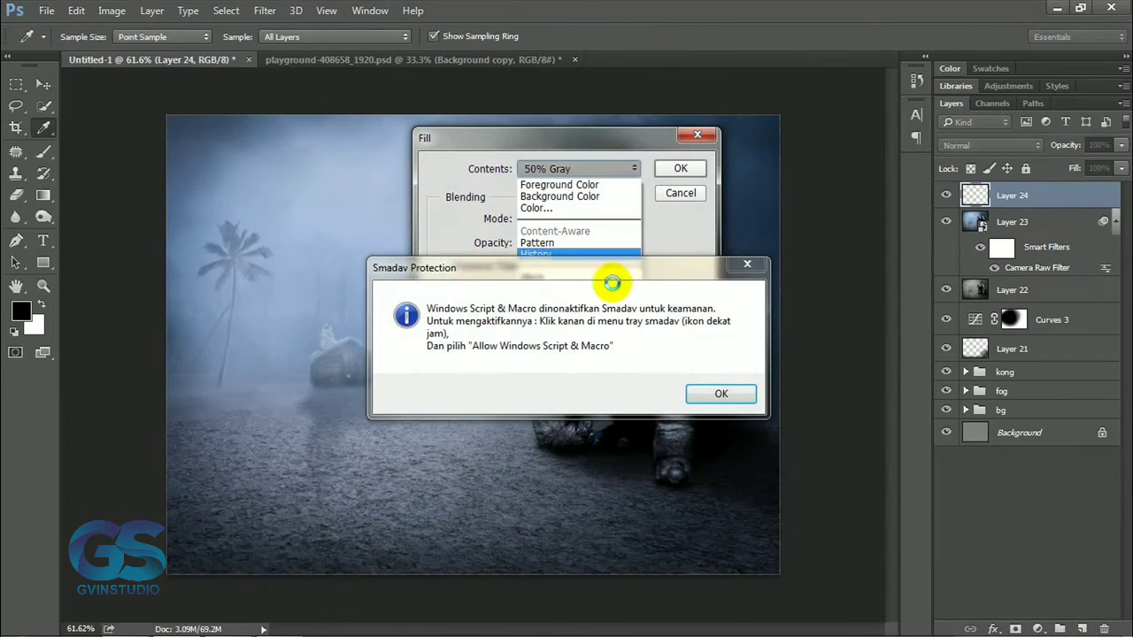
pyautogui.click(720, 392)
pyautogui.click(579, 169)
pyautogui.click(549, 277)
pyautogui.click(679, 172)
# Add 4.34% monochromatic Gaussian noise to the black layer.
pyautogui.click(262, 11)
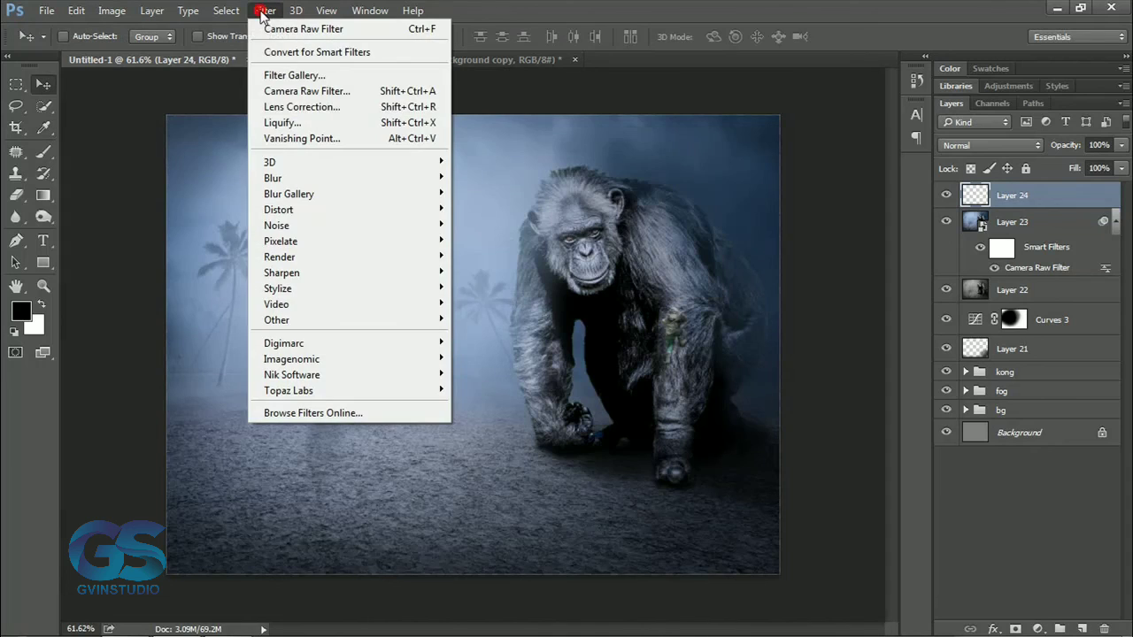
pyautogui.moveTo(462, 223)
pyautogui.click(500, 225)
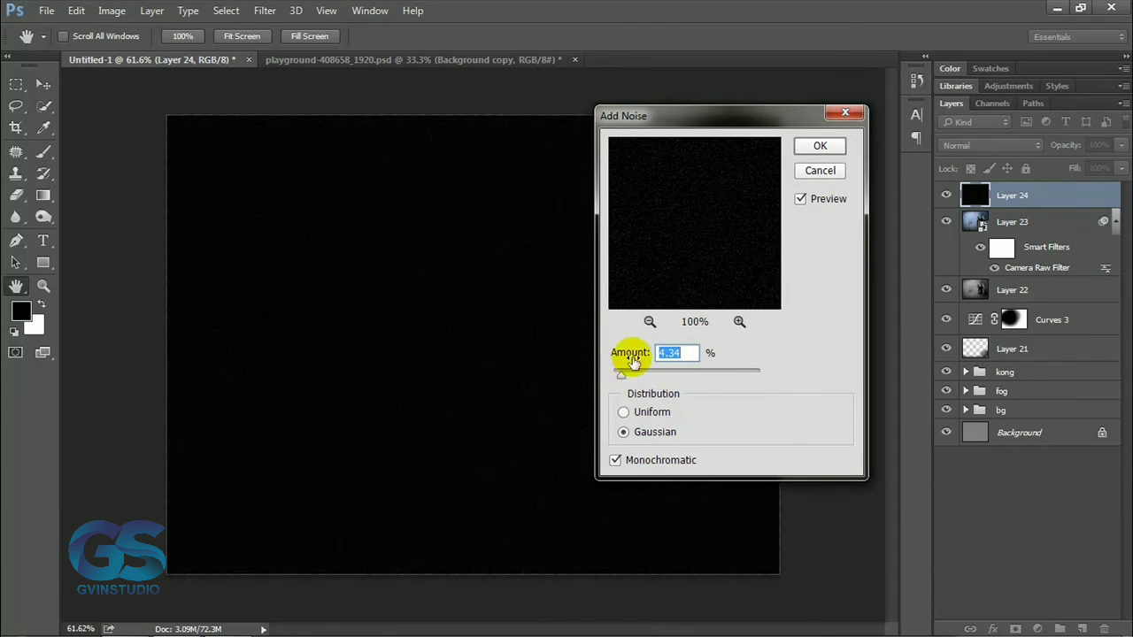
pyautogui.click(815, 150)
# Set the black noise layer's blending mode to Screen so its grain overlays the whole image.
pyautogui.click(971, 146)
pyautogui.click(965, 259)
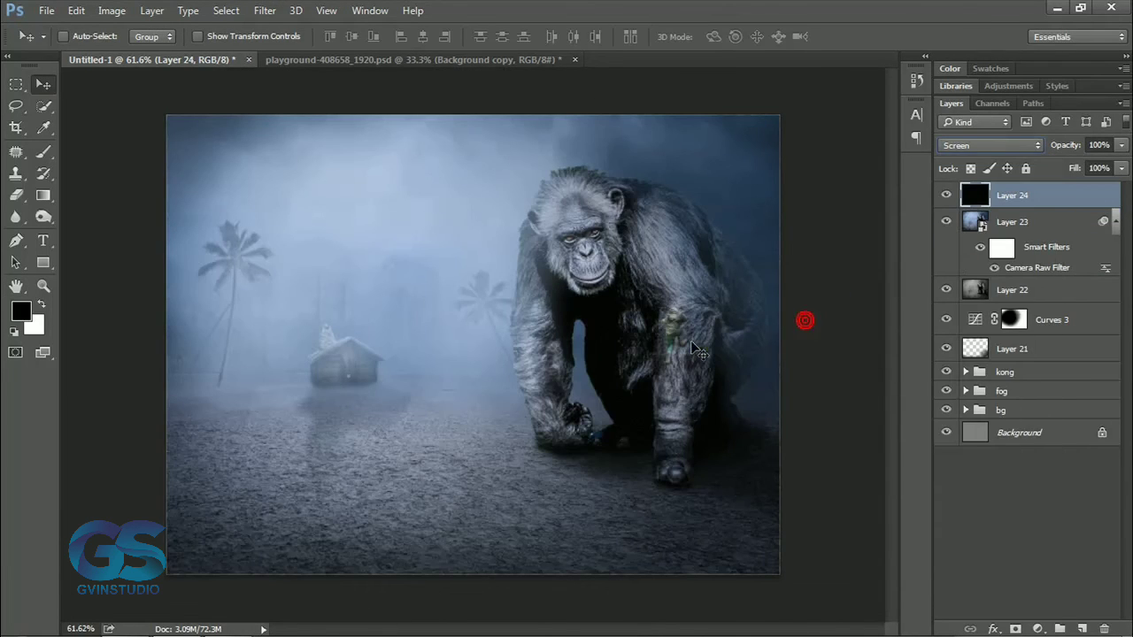
pyautogui.click(991, 145)
pyautogui.click(965, 259)
pyautogui.scroll(-8, 592, 330)
pyautogui.scroll(8, 576, 337)
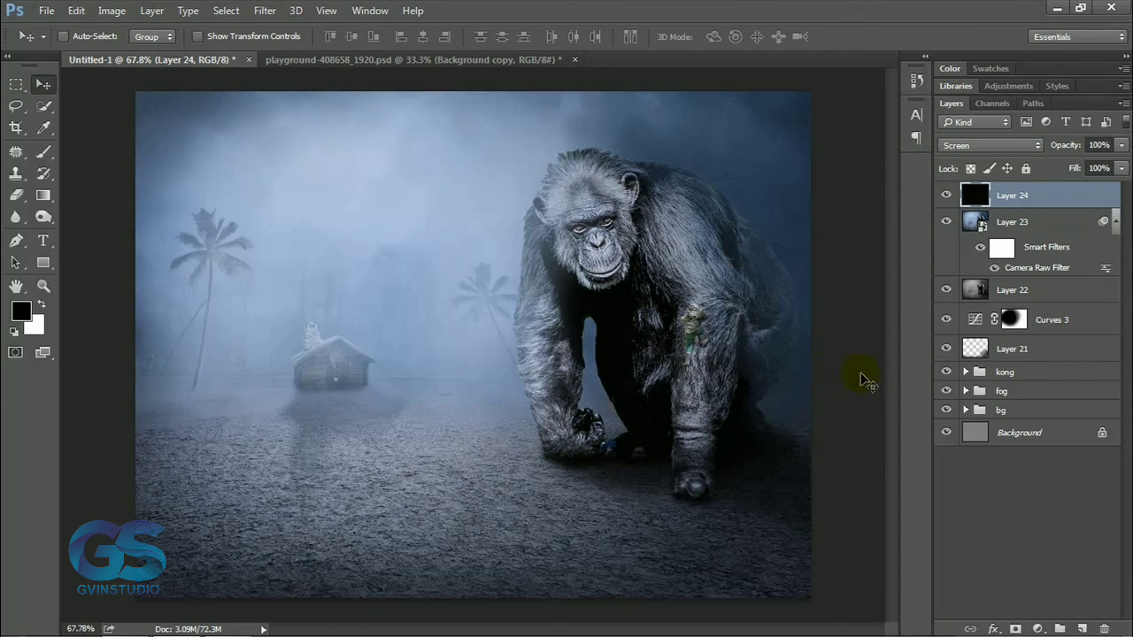
# Group all layers above the kong group, from Layer 21 to the noise layer, and name the group "adjustment".
pyautogui.click(1041, 354)
pyautogui.keyDown('shift'); pyautogui.click(1032, 197); pyautogui.keyUp('shift')
pyautogui.hotkey('ctrl', 'g')
pyautogui.doubleClick(1014, 192)
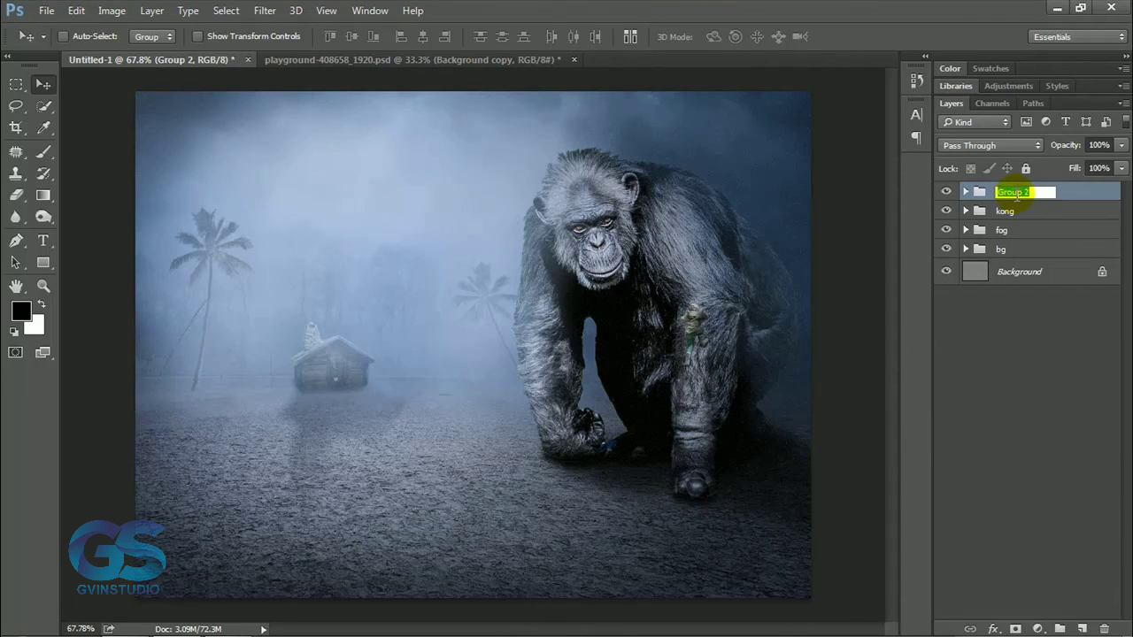
pyautogui.press('Return')
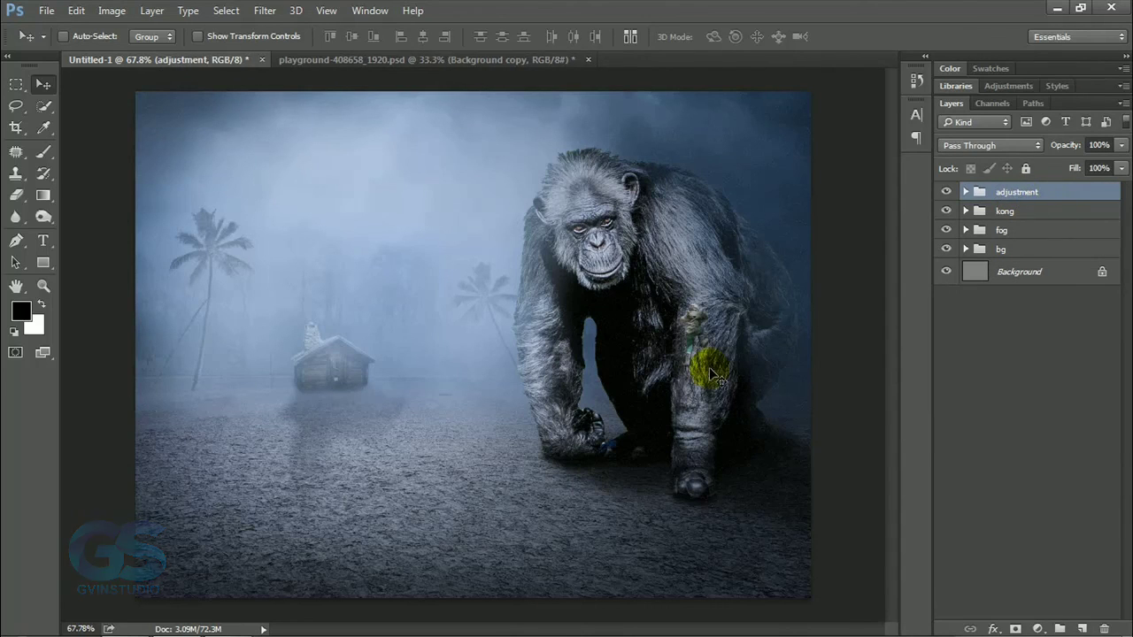
pyautogui.click(228, 619)
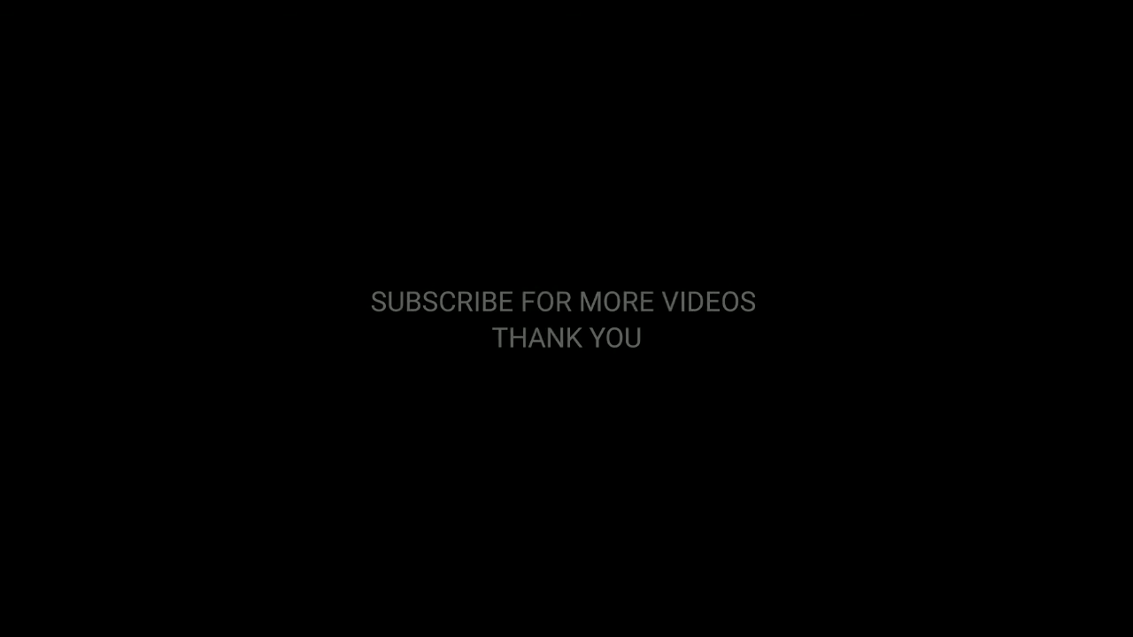